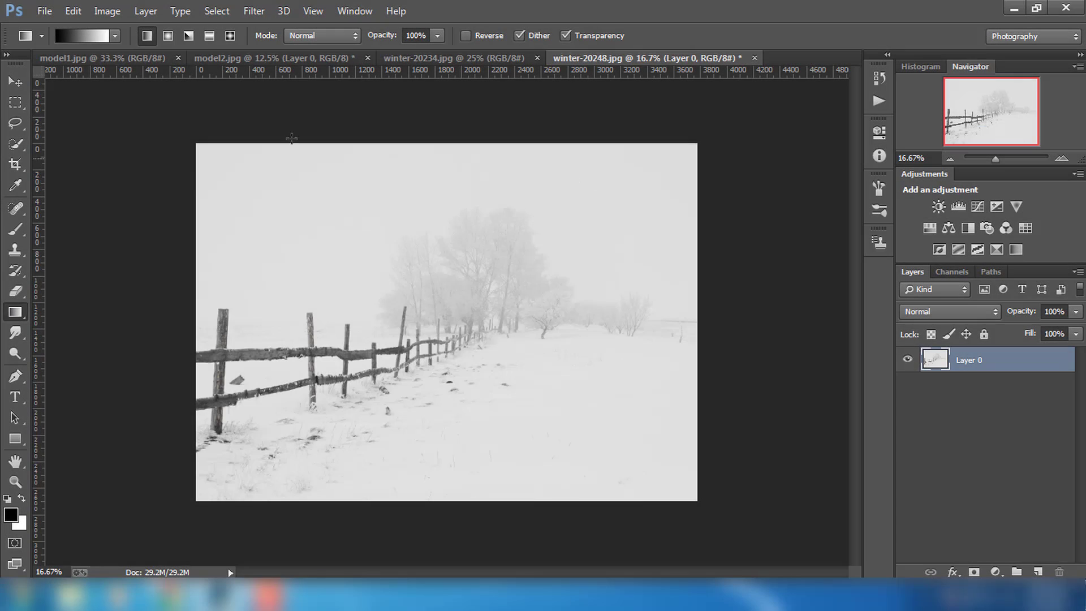
Step: Extend the canvas with empty margins on the left, right and top using Crop
{"action": "left_click", "coordinate": [16, 82]}
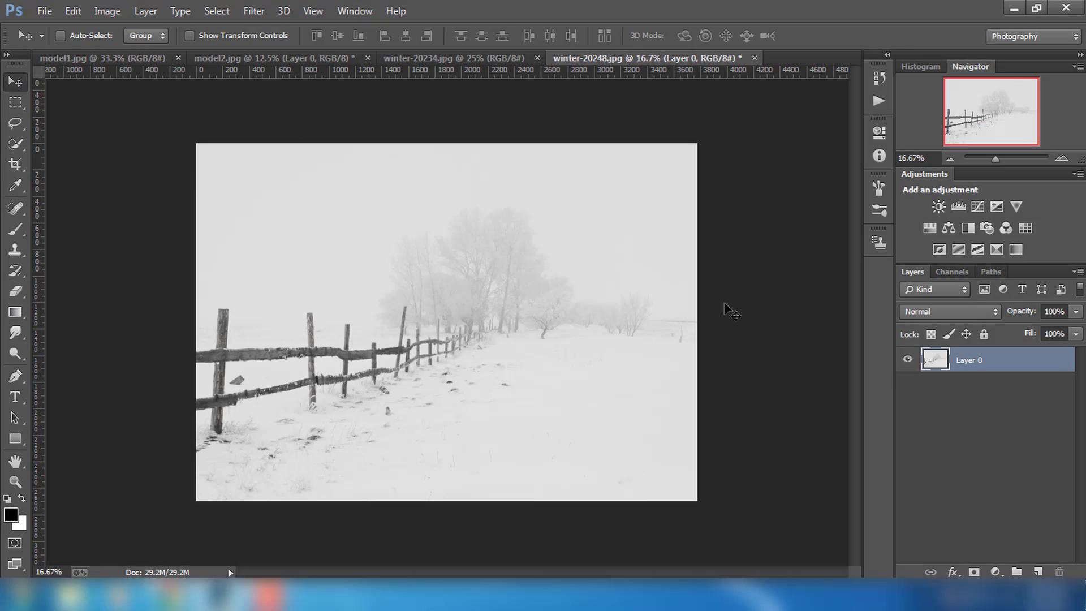
{"action": "left_click", "coordinate": [18, 168]}
{"action": "left_click_drag", "start_coordinate": [195, 321], "coordinate": [165, 321]}
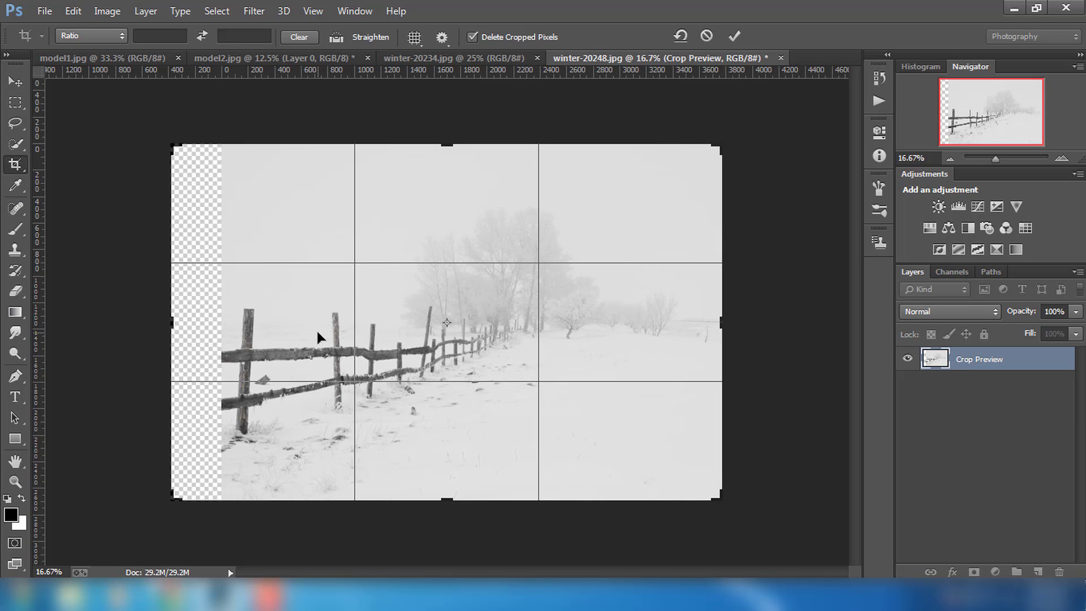
{"action": "left_click_drag", "start_coordinate": [721, 322], "coordinate": [743, 321]}
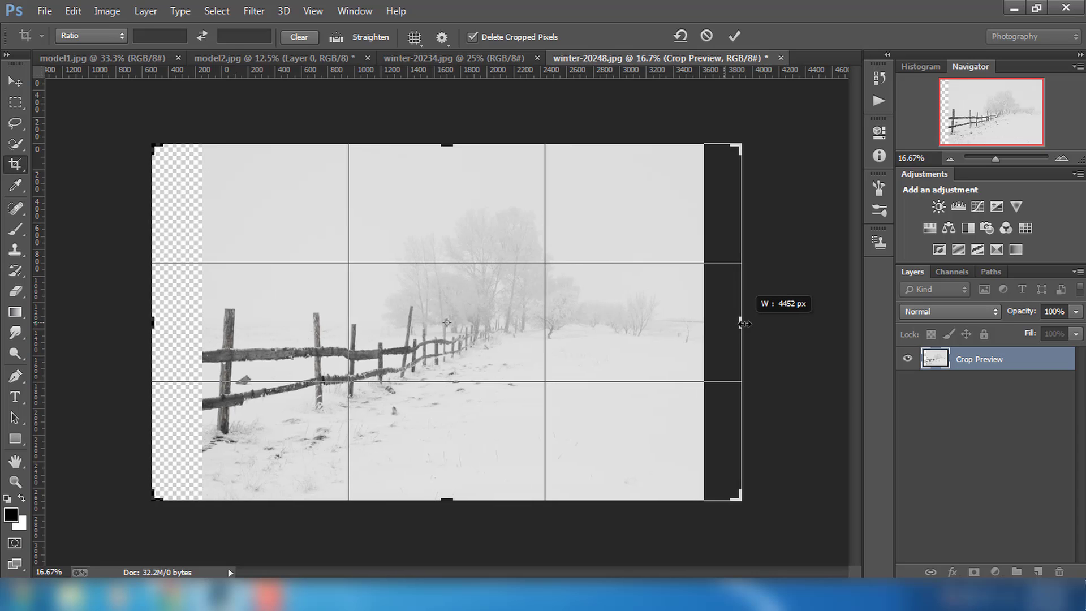
{"action": "left_click_drag", "start_coordinate": [446, 145], "coordinate": [449, 95]}
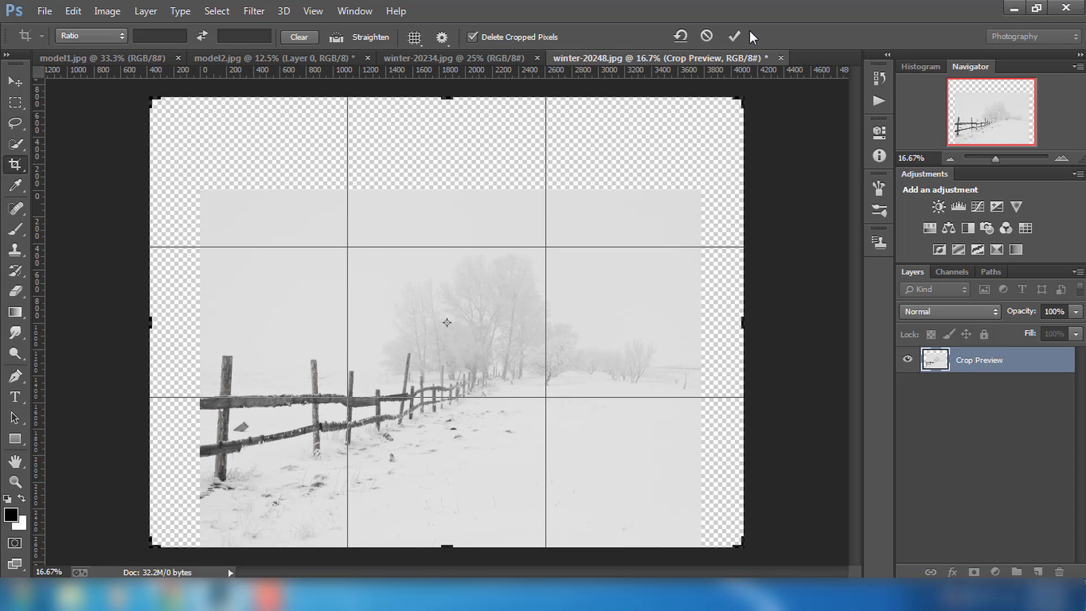
{"action": "left_click", "coordinate": [734, 36]}
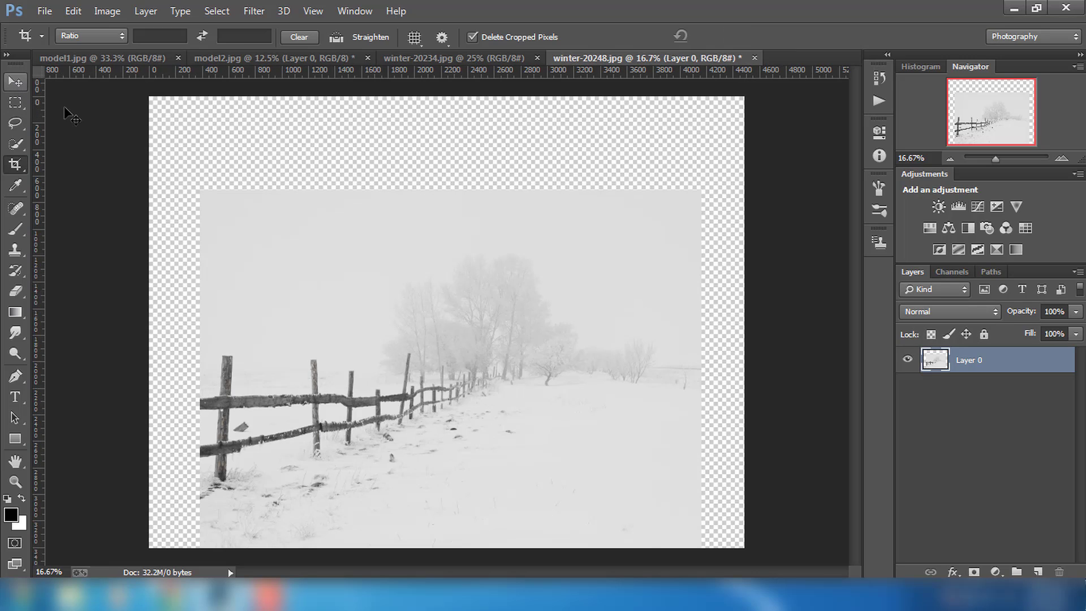
Step: Scale the fence photo to about 109% and reposition it on the enlarged canvas
{"action": "key", "text": "v"}
{"action": "key", "text": "ctrl+t"}
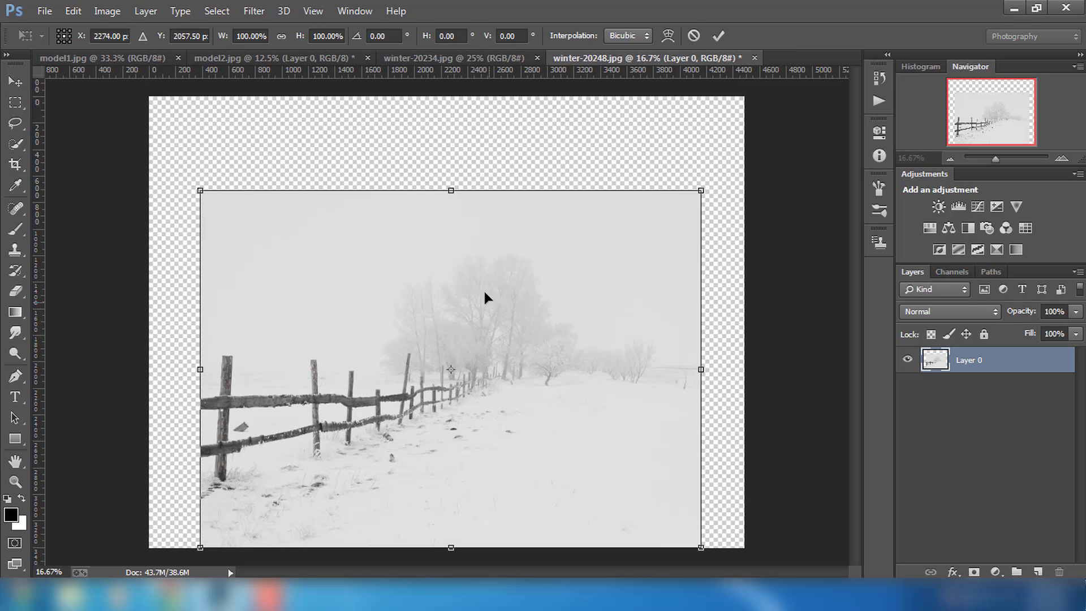
{"action": "left_click_drag", "start_coordinate": [483, 295], "coordinate": [484, 316]}
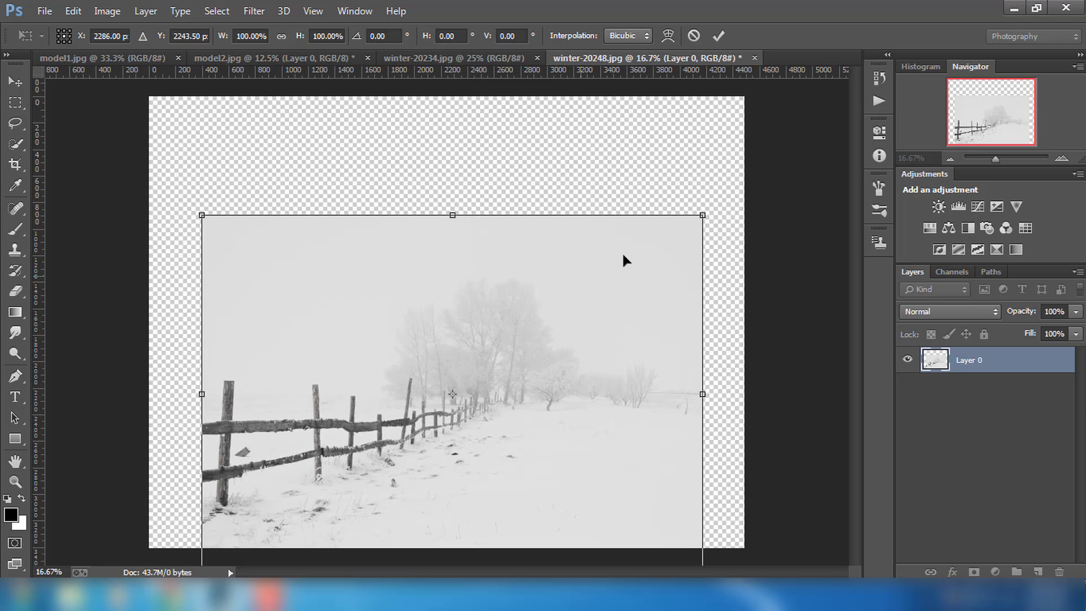
{"action": "left_click_drag", "start_coordinate": [701, 214], "coordinate": [742, 181]}
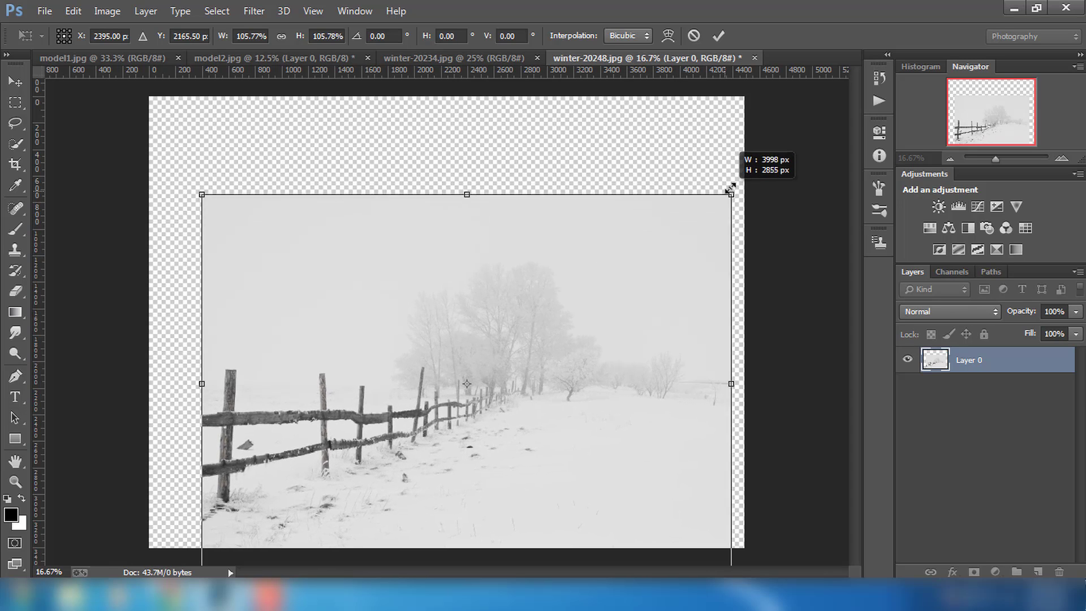
{"action": "left_click_drag", "start_coordinate": [575, 396], "coordinate": [556, 402]}
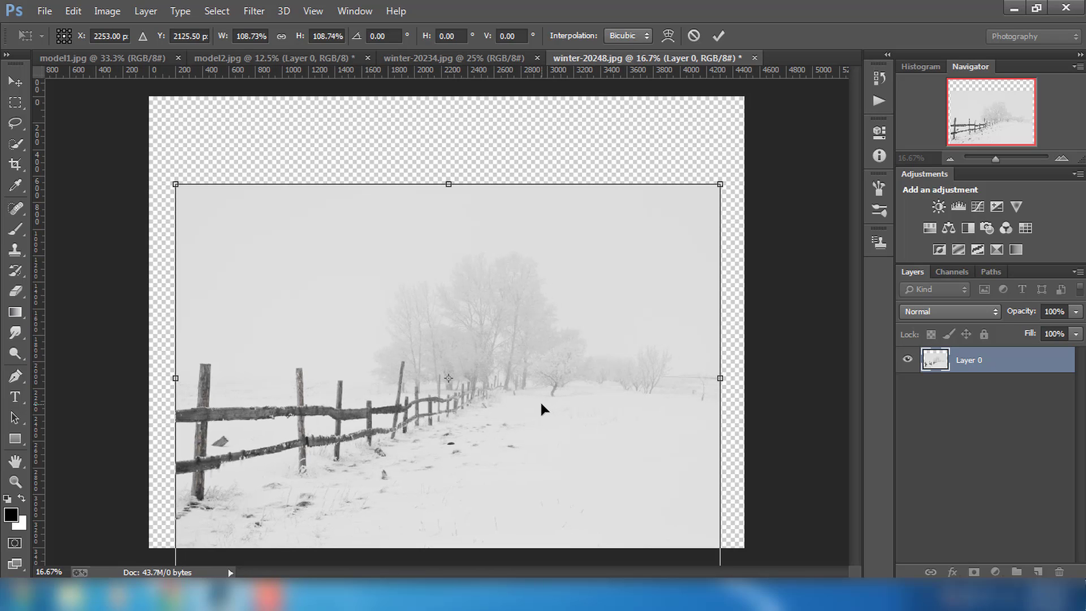
{"action": "left_click", "coordinate": [718, 36]}
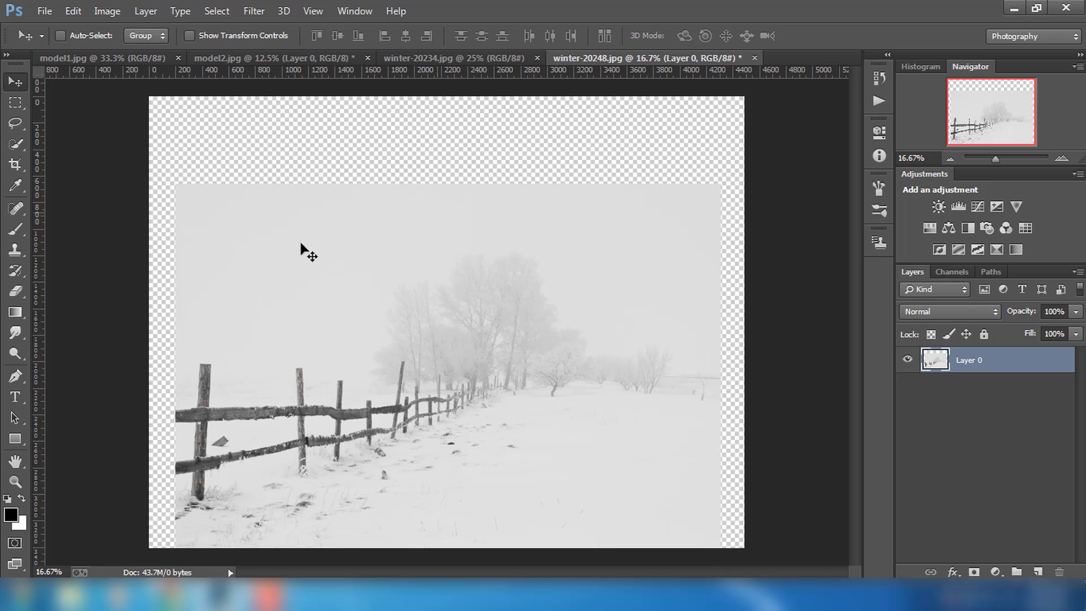
Step: Fill a new Layer 1 below Layer 0 with light grey #dadada sampled from the photo
{"action": "left_click", "coordinate": [11, 514]}
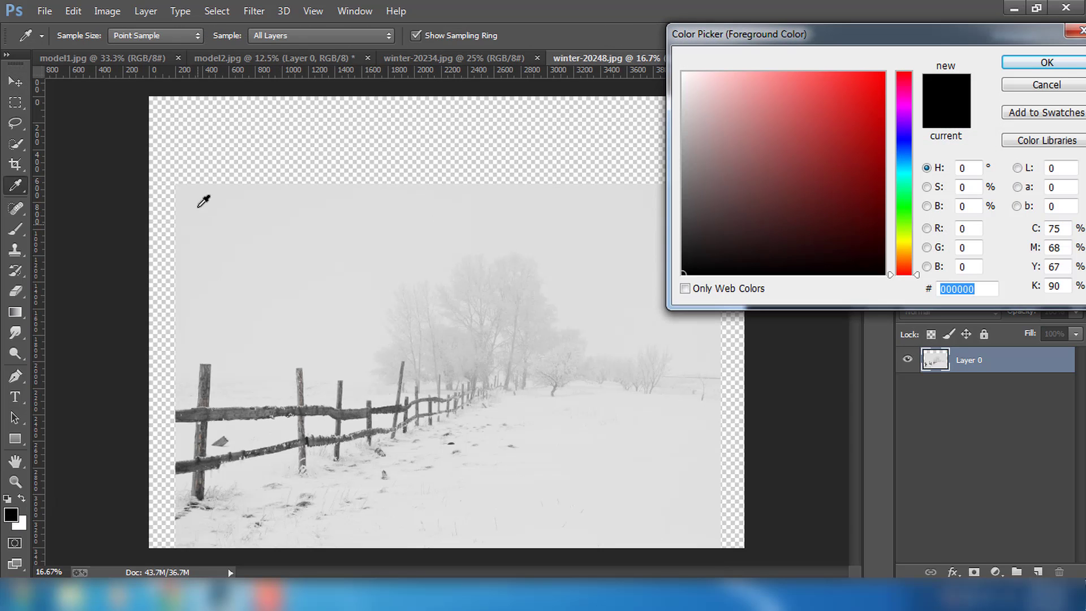
{"action": "left_click", "coordinate": [187, 191]}
{"action": "left_click", "coordinate": [1047, 62]}
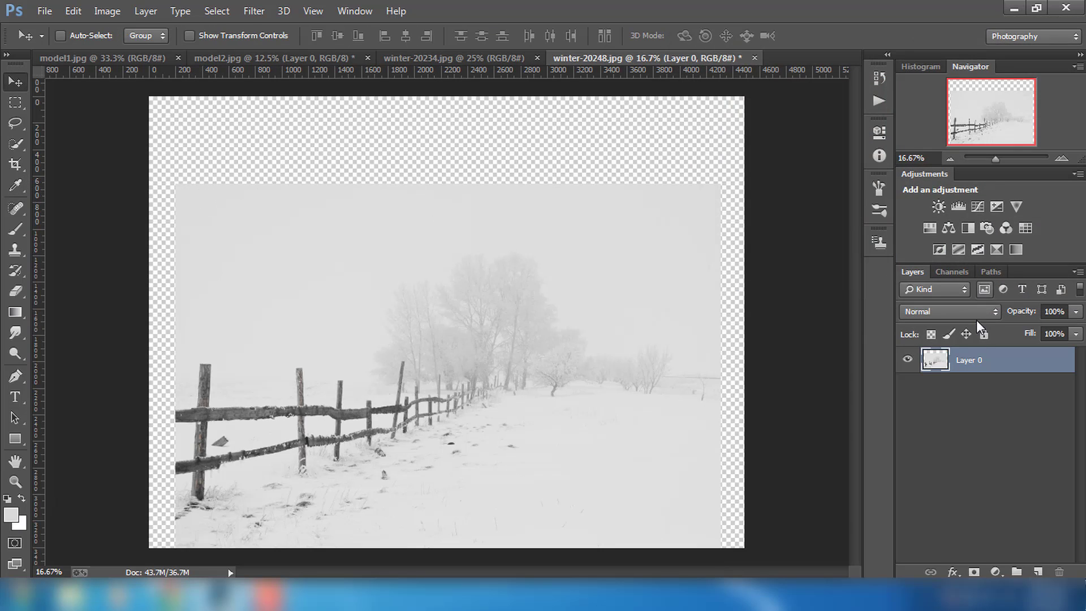
{"action": "left_click", "coordinate": [1038, 571]}
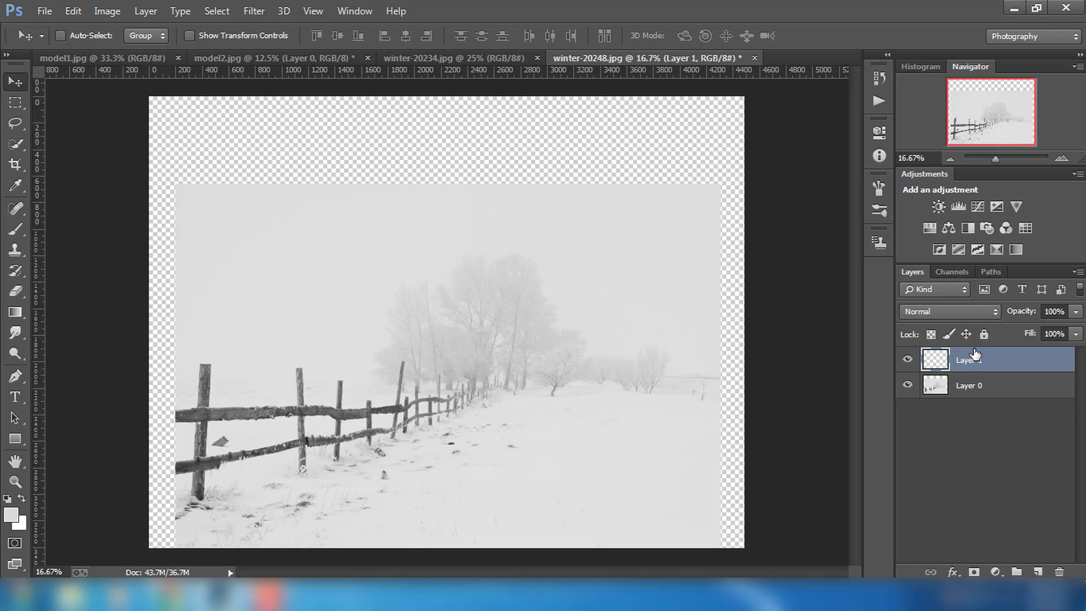
{"action": "left_click_drag", "start_coordinate": [973, 359], "coordinate": [970, 414]}
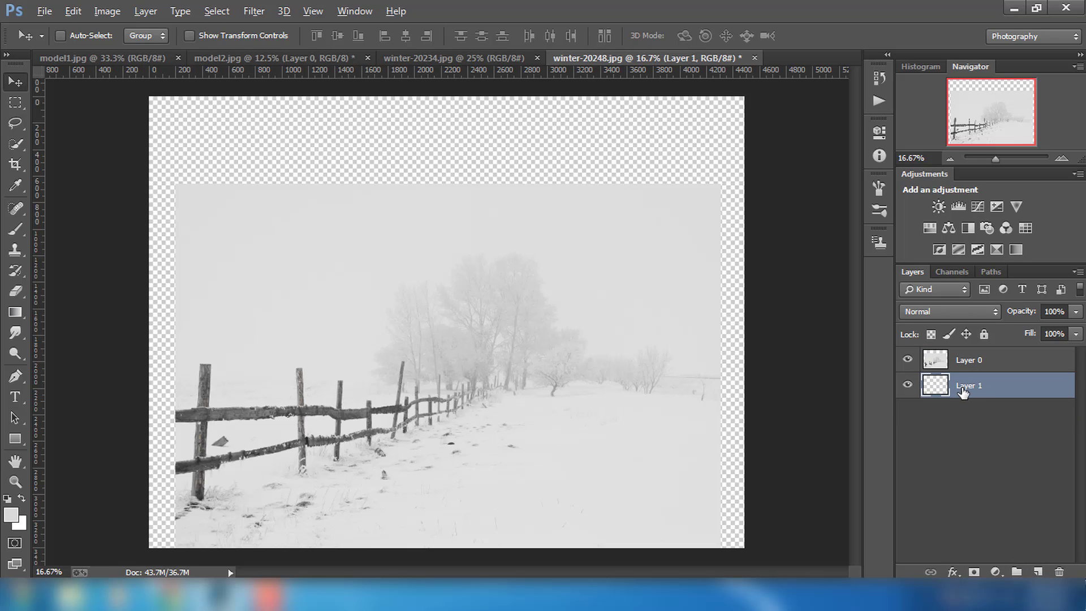
{"action": "key", "text": "alt+BackSpace"}
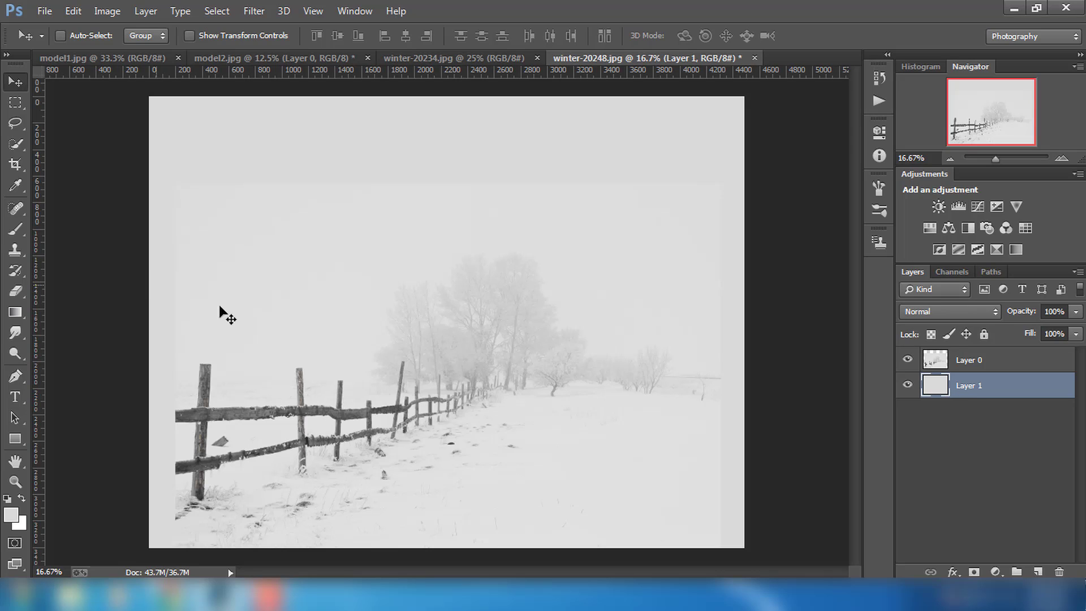
Step: Sample a slightly lighter grey from the canvas as the foreground colour
{"action": "left_click", "coordinate": [16, 270]}
{"action": "left_click", "coordinate": [12, 517]}
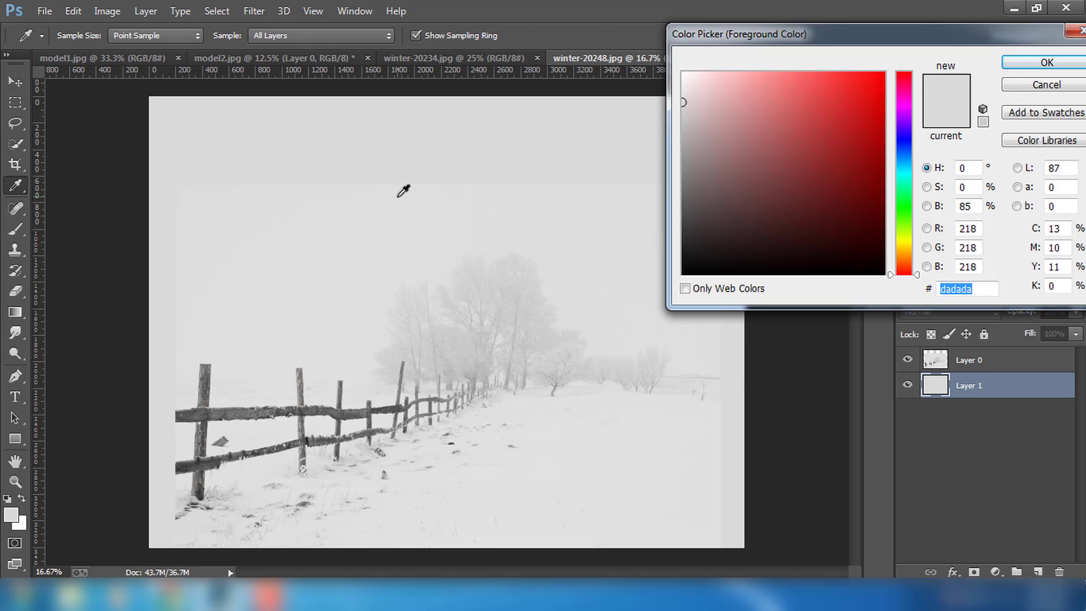
{"action": "left_click", "coordinate": [400, 195]}
{"action": "left_click", "coordinate": [1009, 63]}
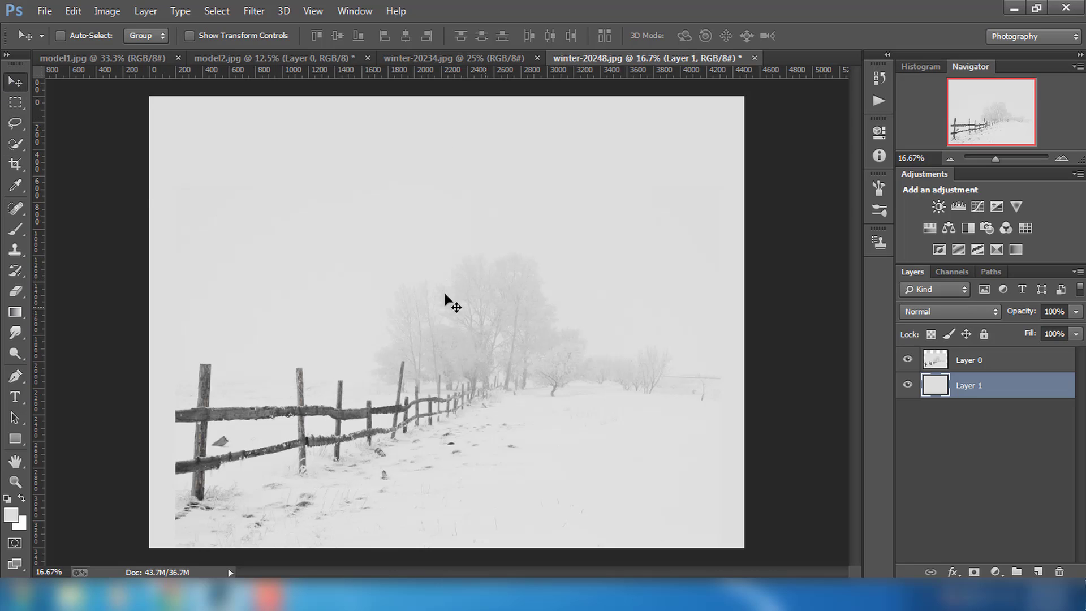
Step: Give Layer 0 a gradient mask fading the fence's left end, then nudge it left
{"action": "left_click", "coordinate": [934, 368]}
{"action": "left_click", "coordinate": [973, 572]}
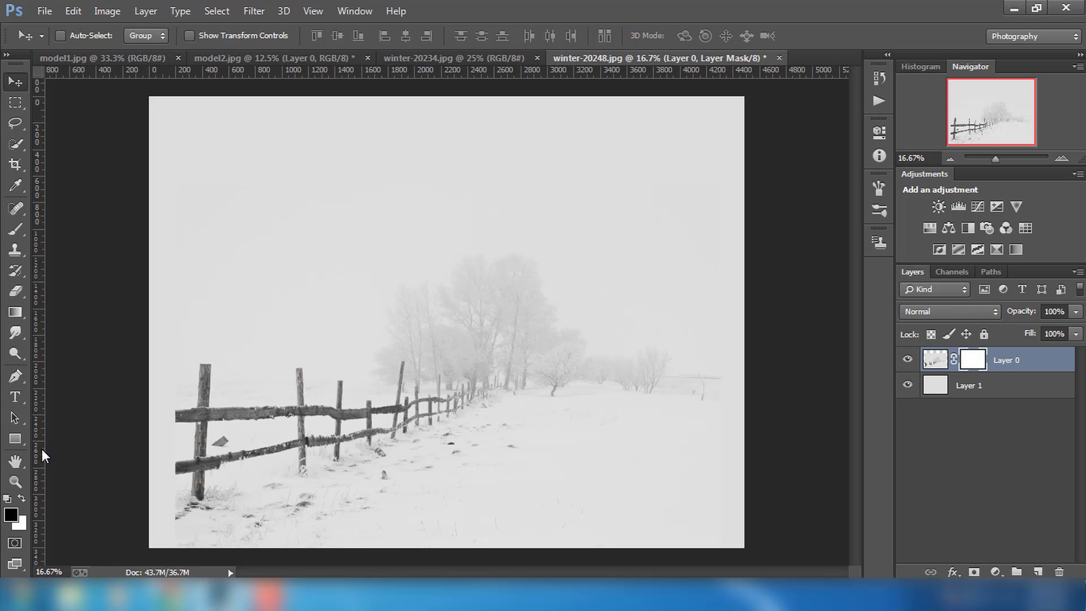
{"action": "left_click", "coordinate": [17, 312]}
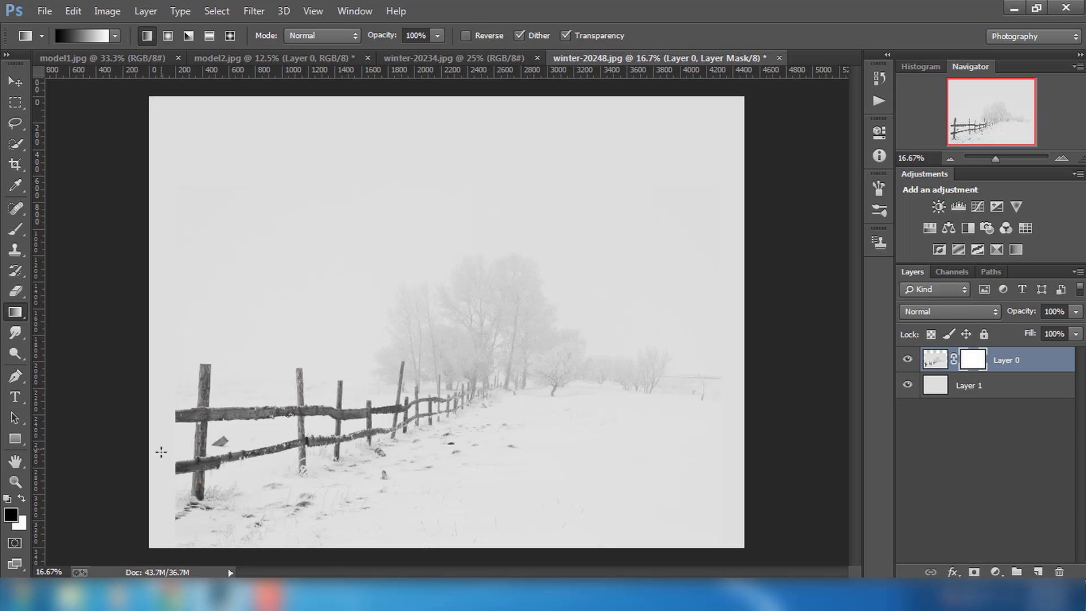
{"action": "left_click_drag", "start_coordinate": [220, 457], "coordinate": [264, 443]}
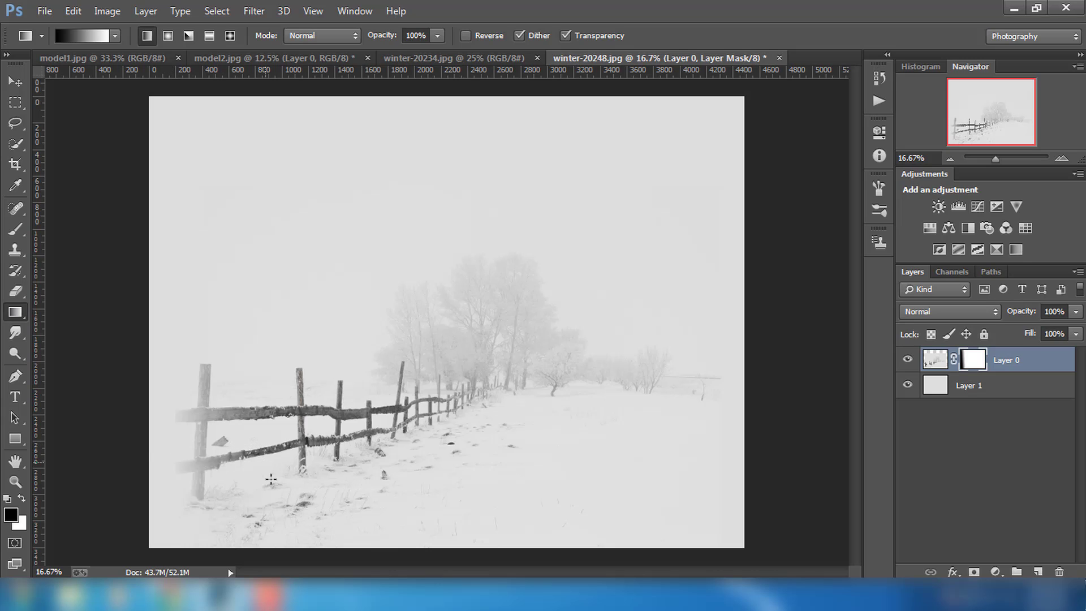
{"action": "left_click_drag", "start_coordinate": [184, 449], "coordinate": [312, 441]}
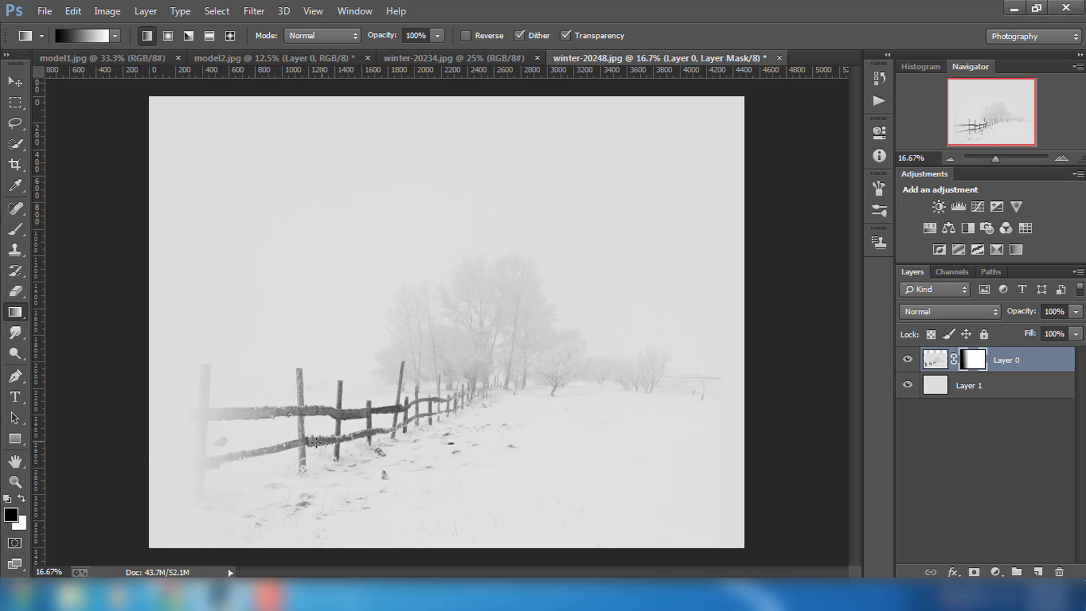
{"action": "left_click", "coordinate": [14, 85]}
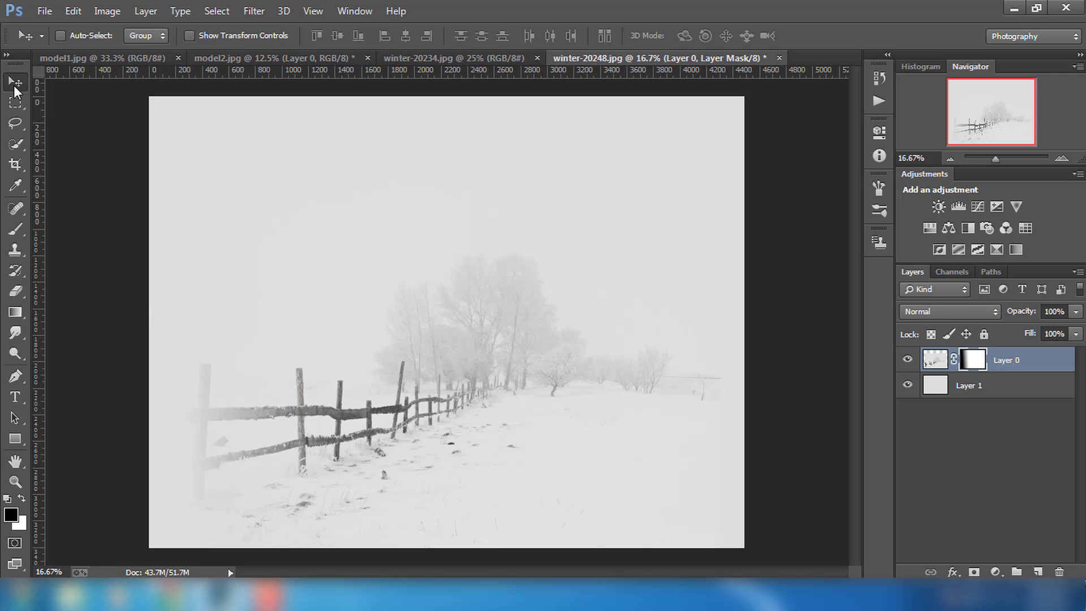
{"action": "left_click_drag", "start_coordinate": [510, 330], "coordinate": [500, 329]}
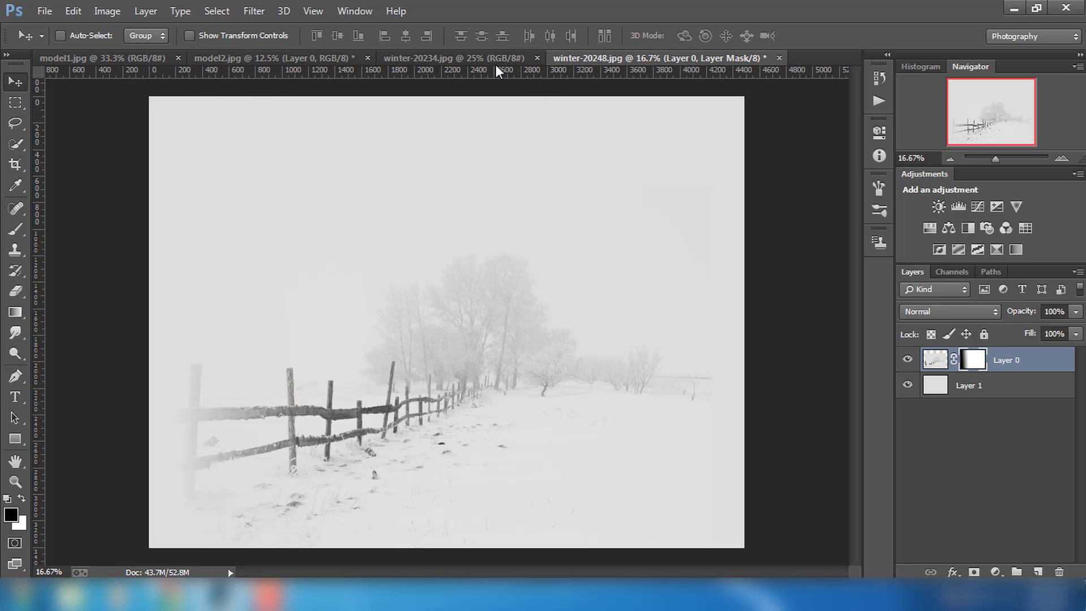
Step: Copy the winter-20234.jpg trees photo in as Layer 2 in Multiply mode, placed right
{"action": "left_click", "coordinate": [481, 58]}
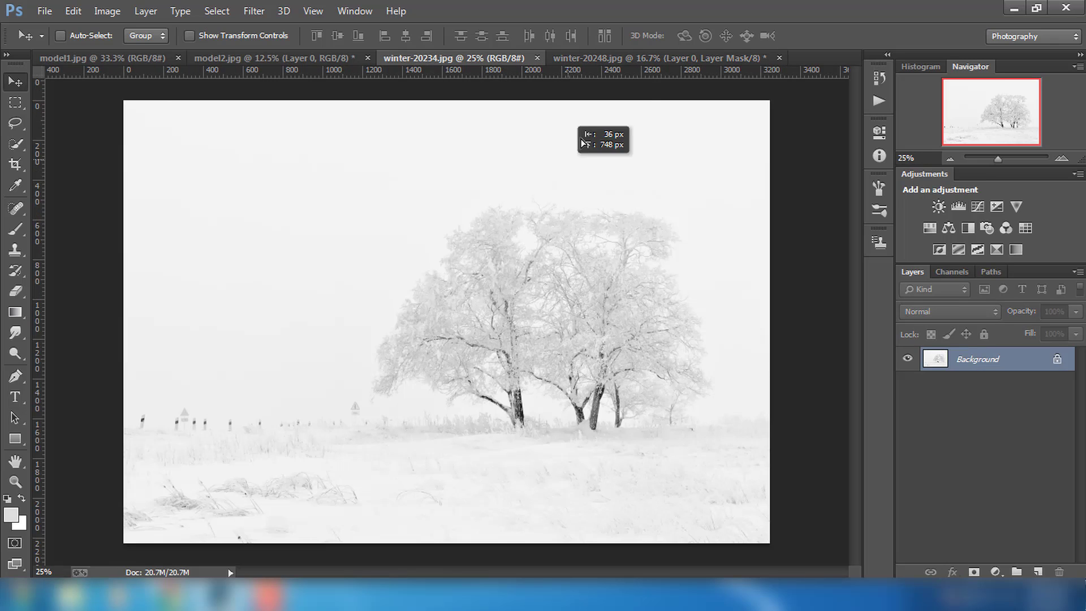
{"action": "mouse_move", "coordinate": [583, 142]}
{"action": "left_mouse_down"}
{"action": "mouse_move", "coordinate": [616, 68]}
{"action": "mouse_move", "coordinate": [636, 392]}
{"action": "mouse_move", "coordinate": [579, 394]}
{"action": "left_mouse_up"}
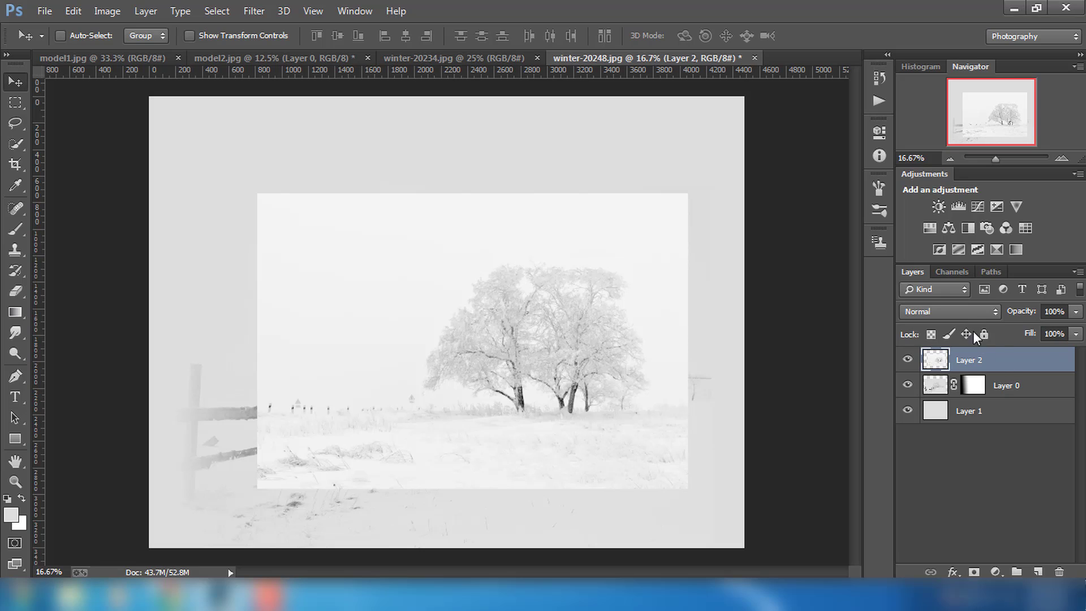
{"action": "left_click", "coordinate": [957, 314]}
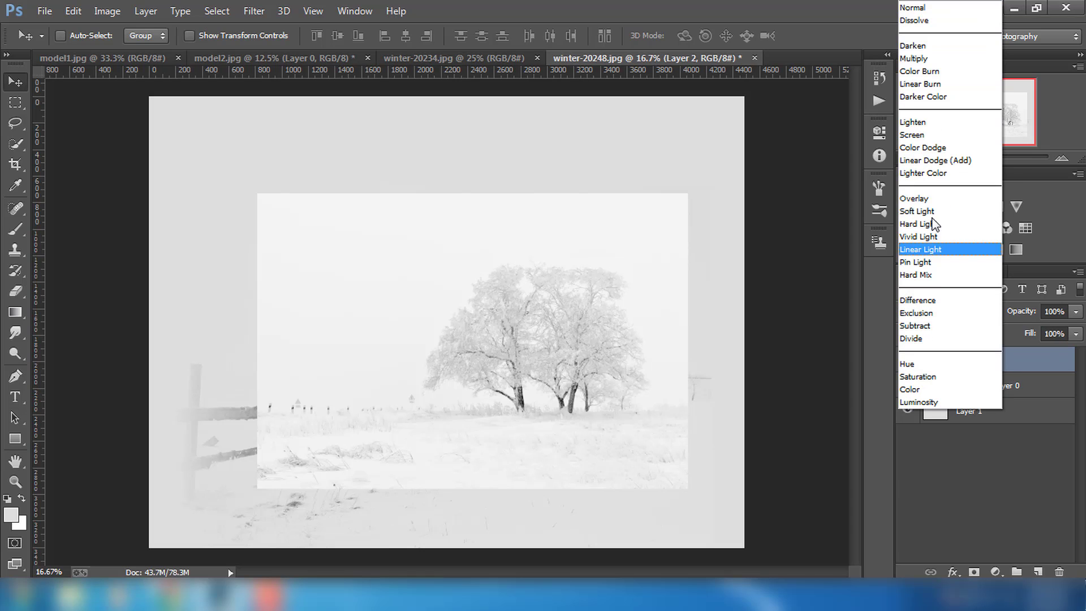
{"action": "left_click", "coordinate": [931, 59]}
{"action": "mouse_move", "coordinate": [538, 404]}
{"action": "left_mouse_down"}
{"action": "mouse_move", "coordinate": [662, 171]}
{"action": "mouse_move", "coordinate": [636, 296]}
{"action": "mouse_move", "coordinate": [636, 396]}
{"action": "left_mouse_up"}
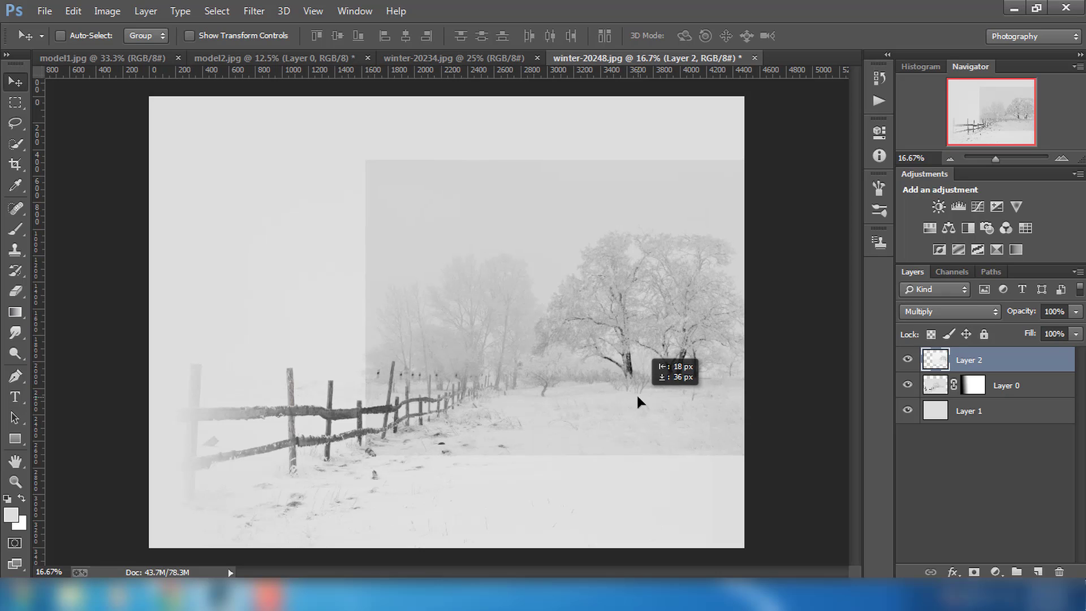
Step: Shrink the trees layer to about 90% and settle it on the right side
{"action": "key", "text": "ctrl+t"}
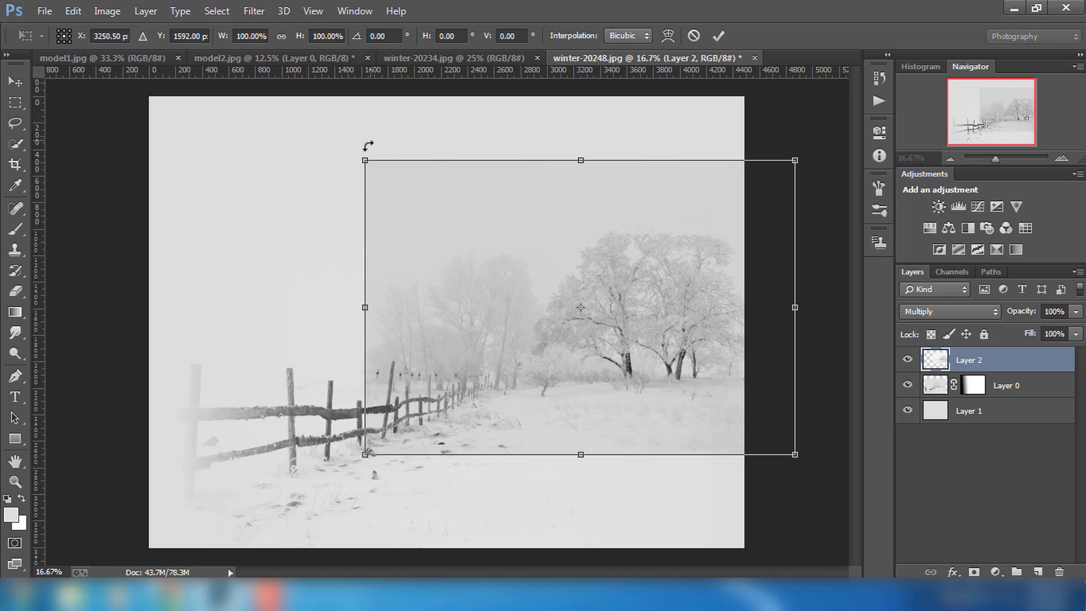
{"action": "left_click_drag", "start_coordinate": [367, 162], "coordinate": [408, 189]}
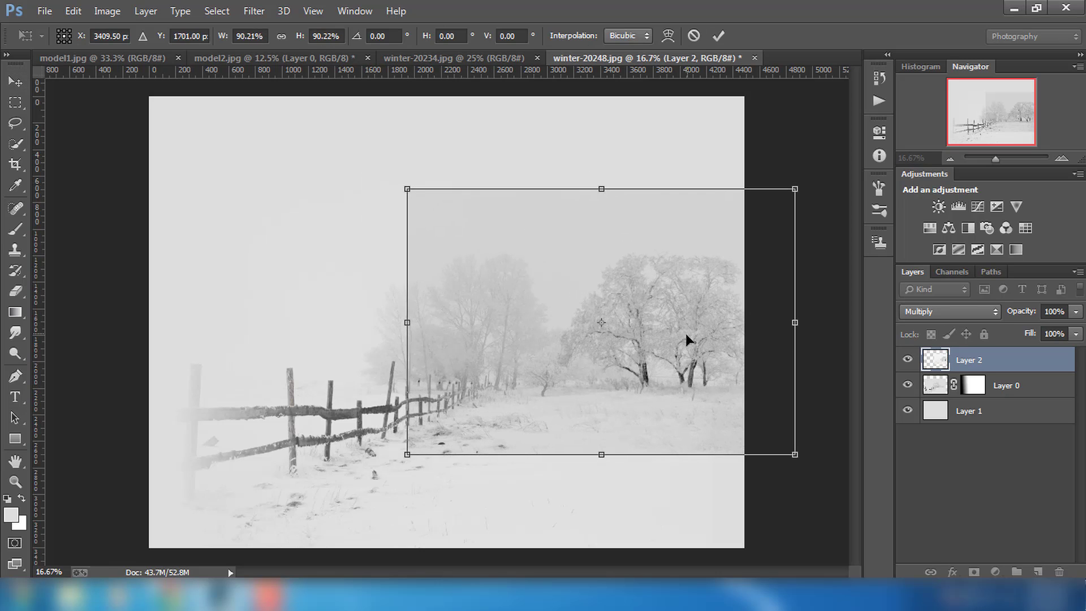
{"action": "left_click_drag", "start_coordinate": [685, 334], "coordinate": [663, 355]}
{"action": "left_click", "coordinate": [719, 42]}
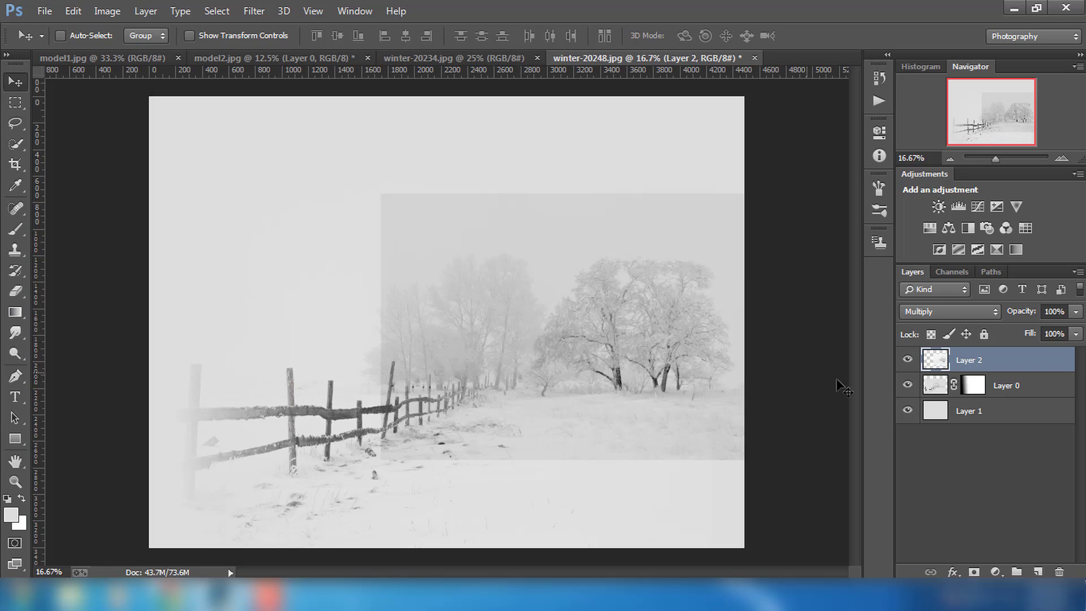
Step: Mask Layer 2 and paint black with a 600 px brush over its top, side and bottom edges
{"action": "left_click", "coordinate": [974, 572]}
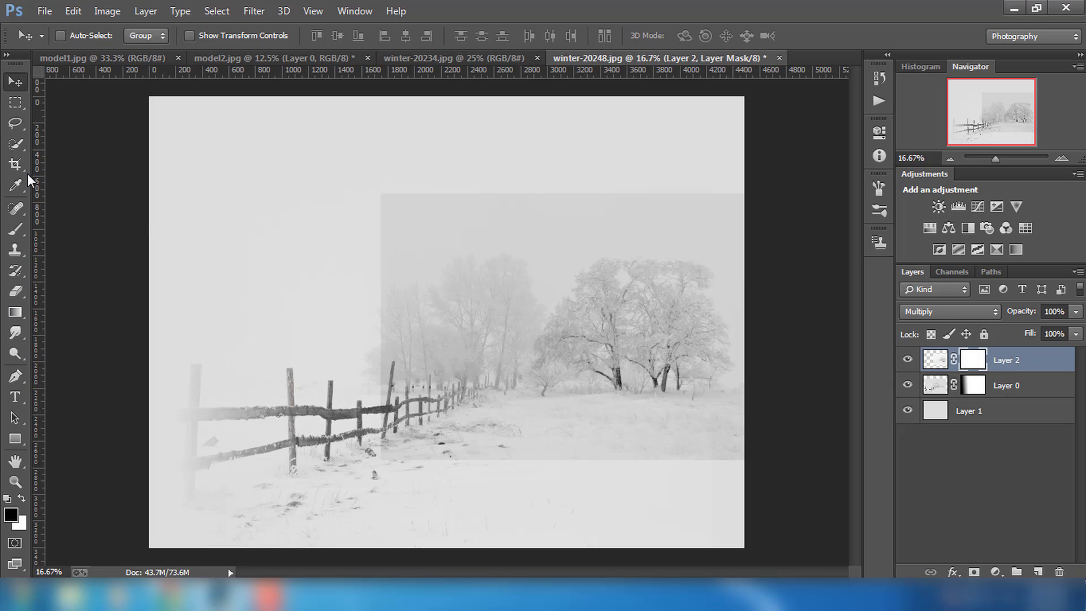
{"action": "left_click", "coordinate": [17, 229]}
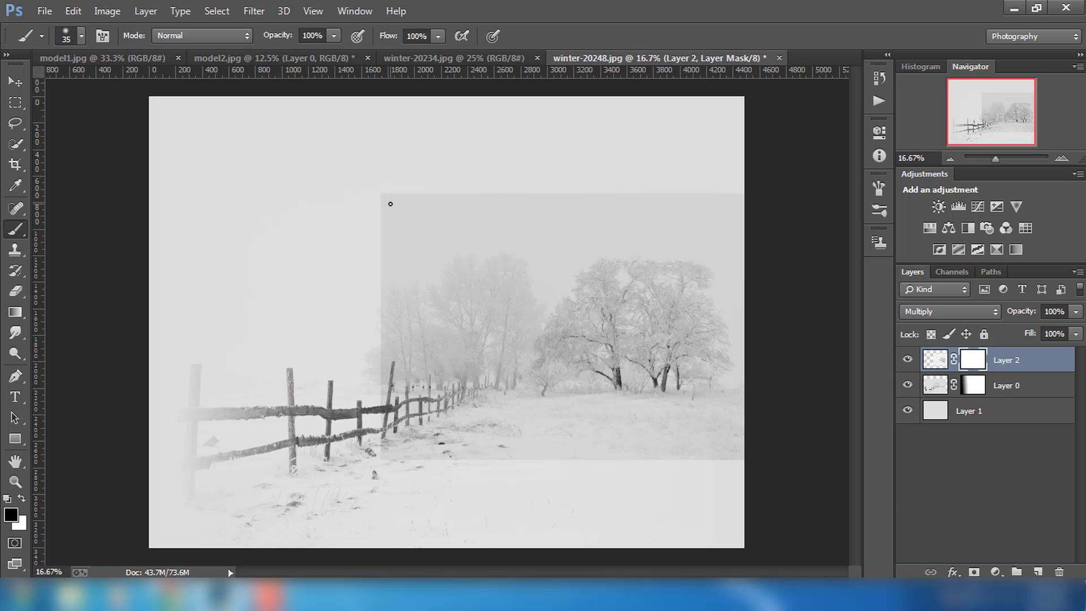
{"action": "key", "text": "bracketright"}
{"action": "key", "text": "bracketright"}
{"action": "key", "text": "bracketright"}
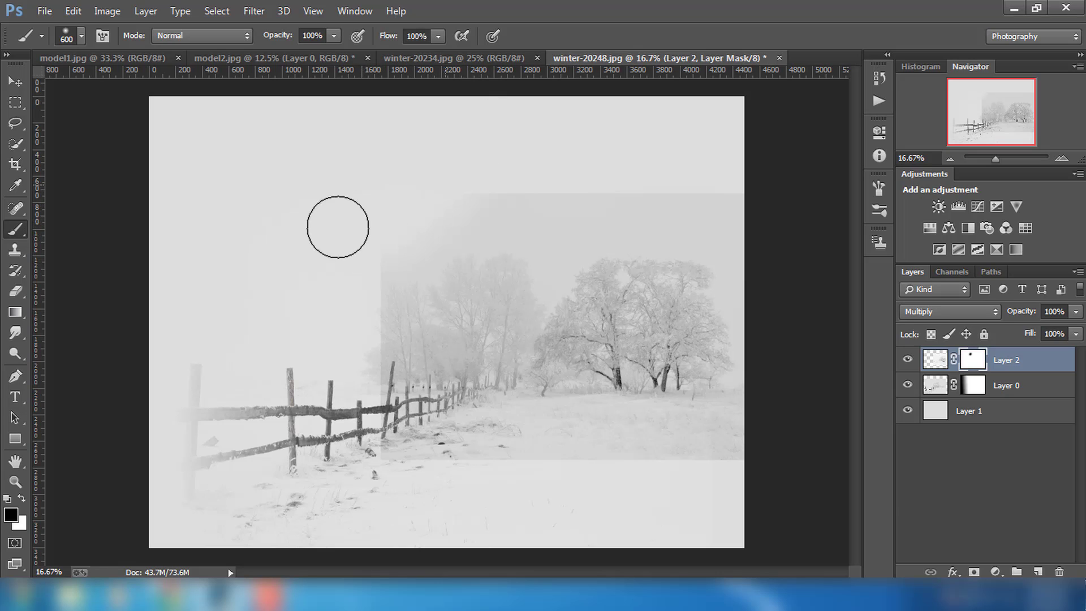
{"action": "mouse_move", "coordinate": [337, 230]}
{"action": "left_mouse_down"}
{"action": "mouse_move", "coordinate": [440, 216]}
{"action": "mouse_move", "coordinate": [803, 217]}
{"action": "left_mouse_up"}
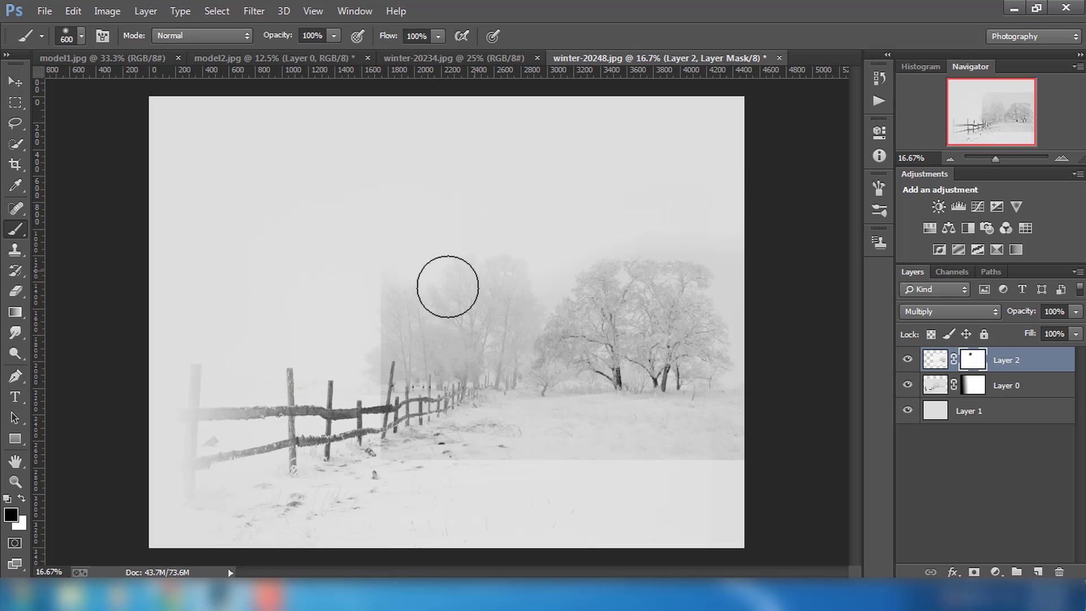
{"action": "left_click_drag", "start_coordinate": [393, 370], "coordinate": [451, 155]}
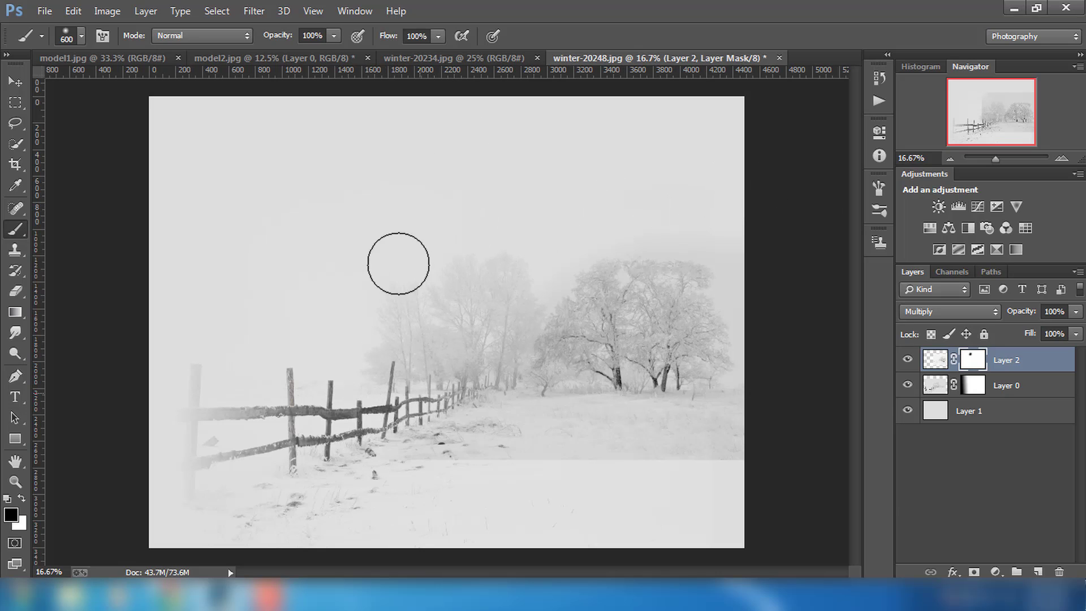
{"action": "mouse_move", "coordinate": [439, 388]}
{"action": "left_mouse_down"}
{"action": "mouse_move", "coordinate": [449, 456]}
{"action": "mouse_move", "coordinate": [624, 432]}
{"action": "mouse_move", "coordinate": [727, 441]}
{"action": "mouse_move", "coordinate": [727, 451]}
{"action": "left_mouse_up"}
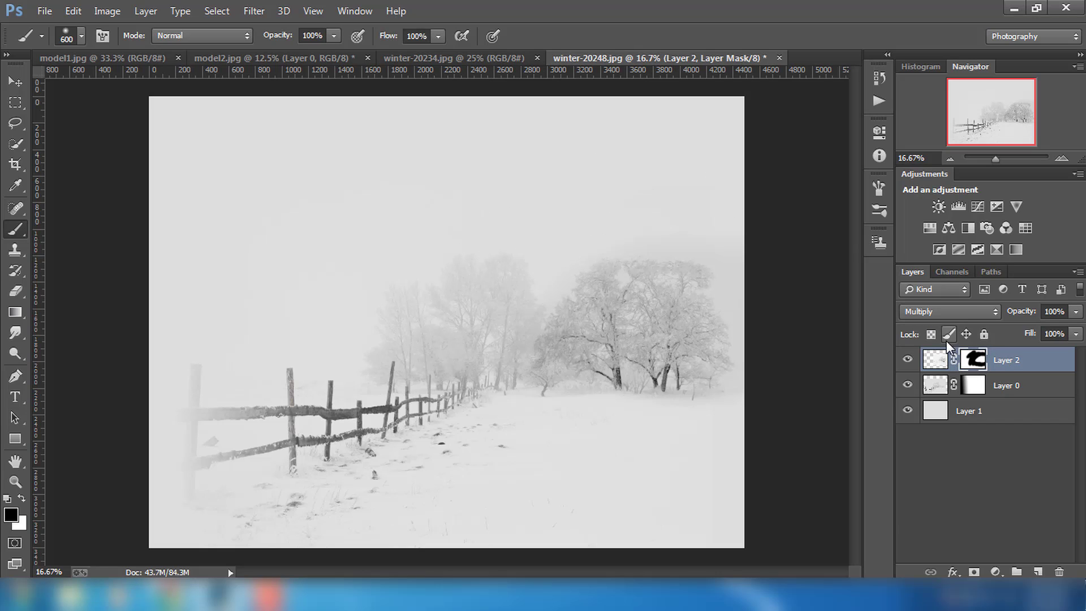
Step: Add a Levels adjustment clipped to Layer 2 with white input lowered to 242
{"action": "left_click", "coordinate": [996, 572]}
{"action": "left_click", "coordinate": [1010, 308]}
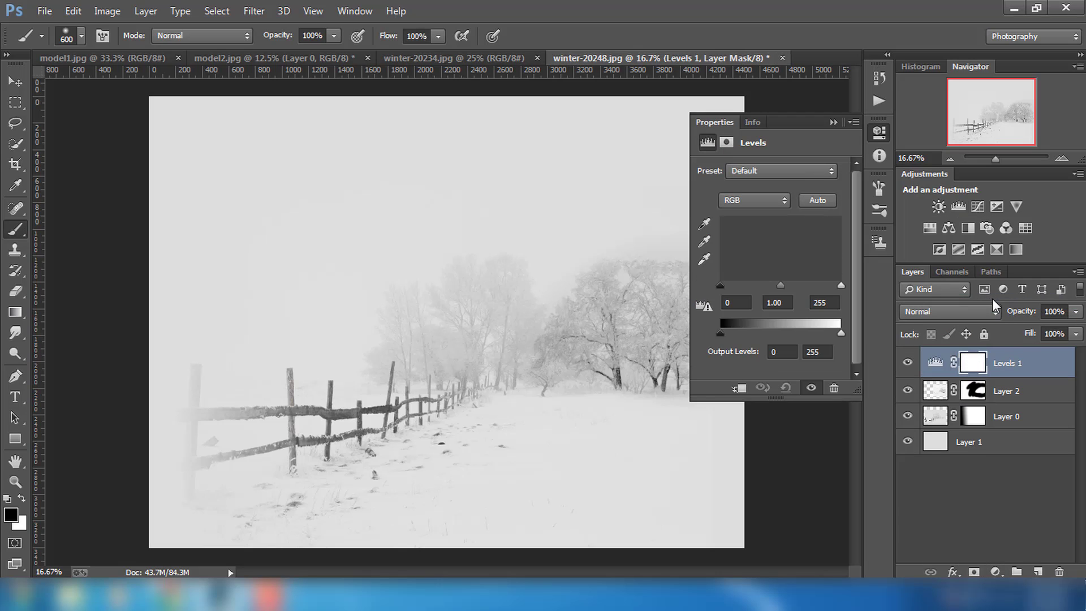
{"action": "left_click", "coordinate": [739, 388]}
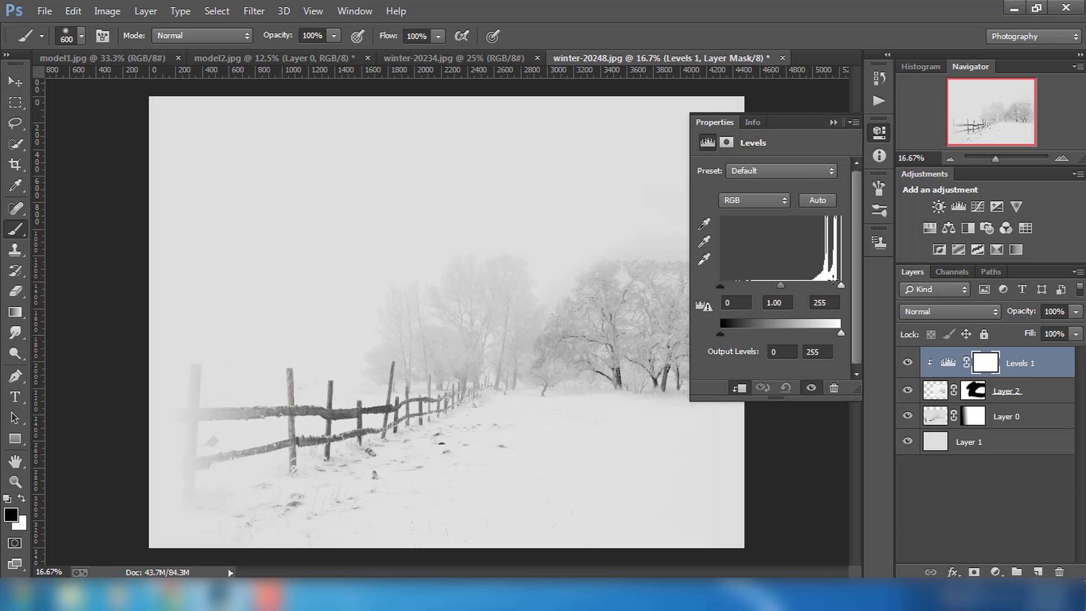
{"action": "left_click_drag", "start_coordinate": [842, 284], "coordinate": [835, 284]}
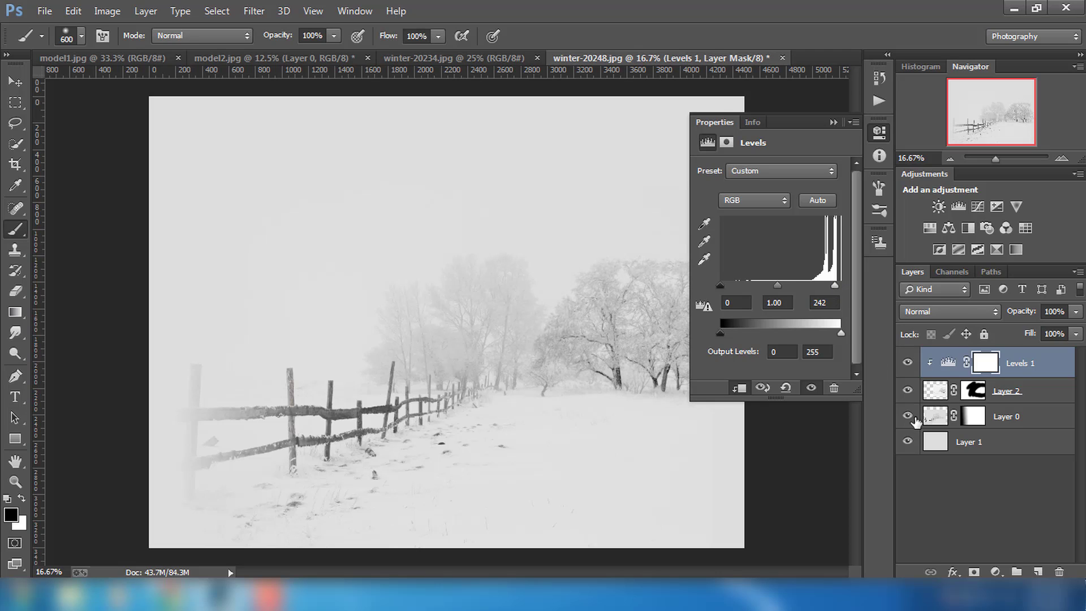
{"action": "left_click", "coordinate": [956, 479]}
{"action": "left_click", "coordinate": [832, 123]}
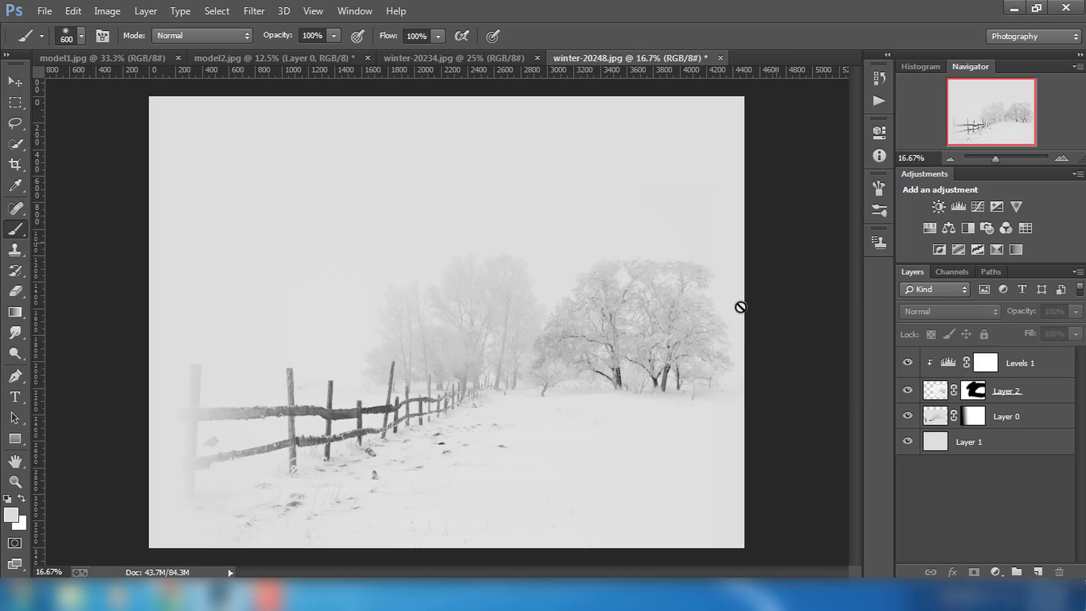
Step: Dismiss the no-layers-selected warning and select Layer 1
{"action": "left_click", "coordinate": [23, 86]}
{"action": "left_click", "coordinate": [599, 310]}
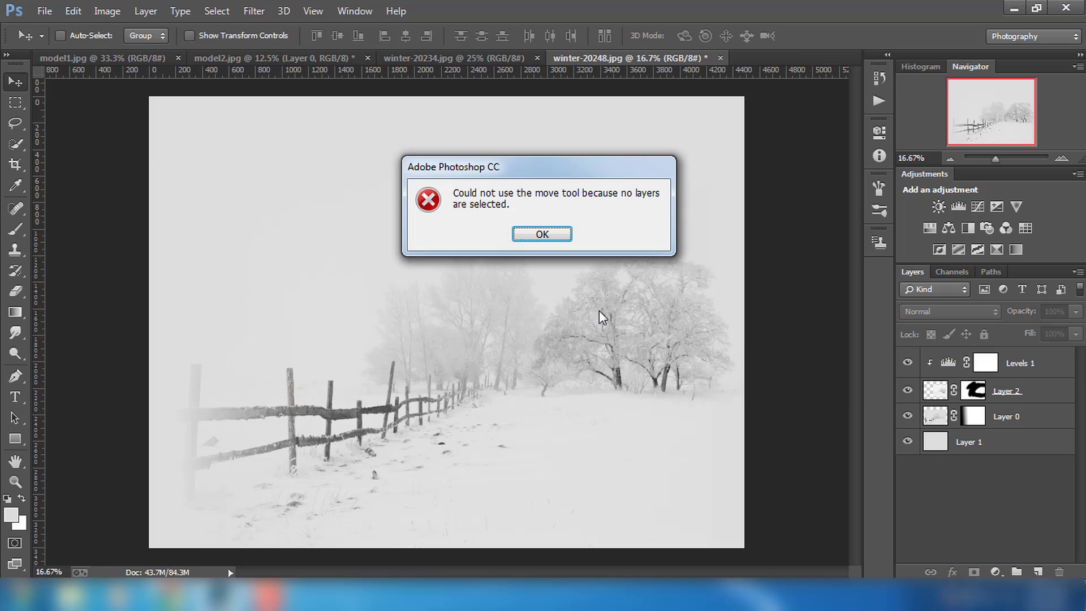
{"action": "left_click", "coordinate": [544, 236]}
{"action": "left_click", "coordinate": [944, 440]}
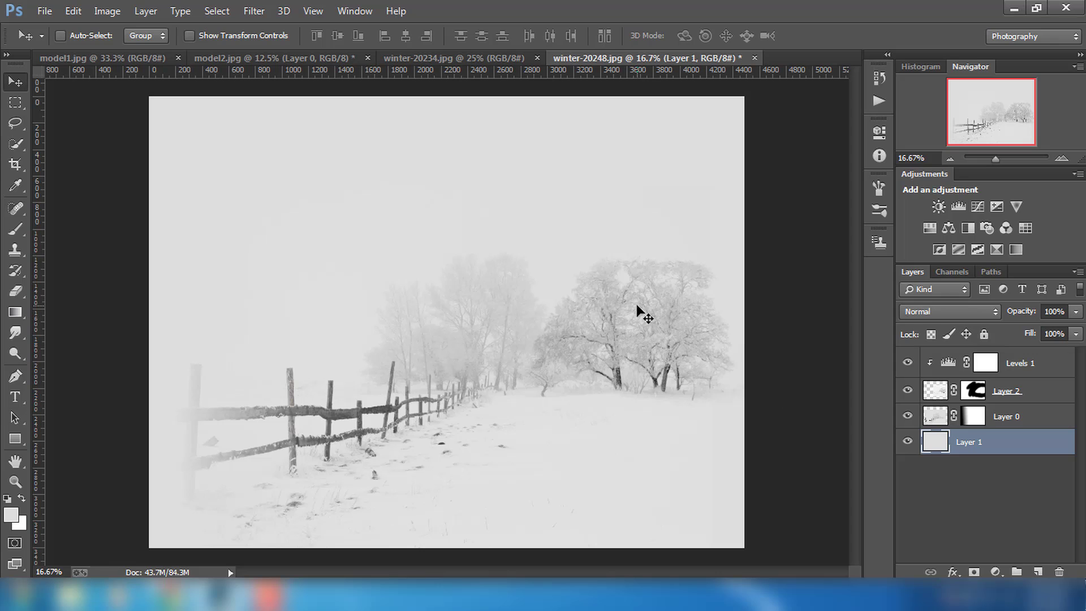
{"action": "scroll", "coordinate": [622, 313], "scroll_direction": "down", "scroll_amount": 1}
{"action": "scroll", "coordinate": [623, 315], "scroll_direction": "down", "scroll_amount": 2}
{"action": "scroll", "coordinate": [480, 301], "scroll_direction": "down", "scroll_amount": 1}
{"action": "scroll", "coordinate": [480, 301], "scroll_direction": "up", "scroll_amount": 3}
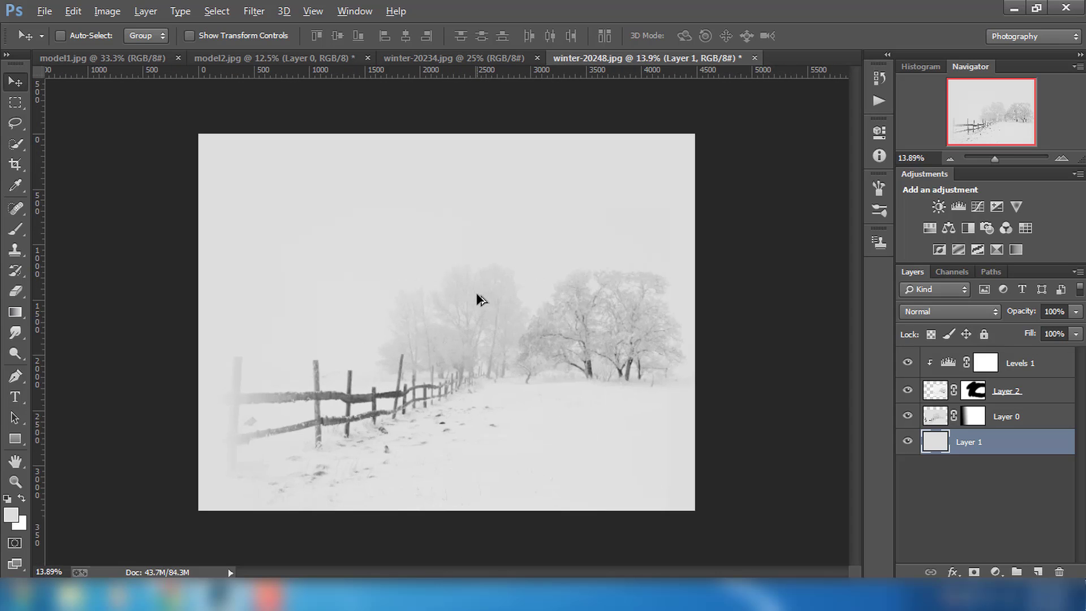
{"action": "scroll", "coordinate": [477, 298], "scroll_direction": "up", "scroll_amount": 2}
{"action": "scroll", "coordinate": [478, 300], "scroll_direction": "up", "scroll_amount": 1}
{"action": "scroll", "coordinate": [476, 294], "scroll_direction": "down", "scroll_amount": 1}
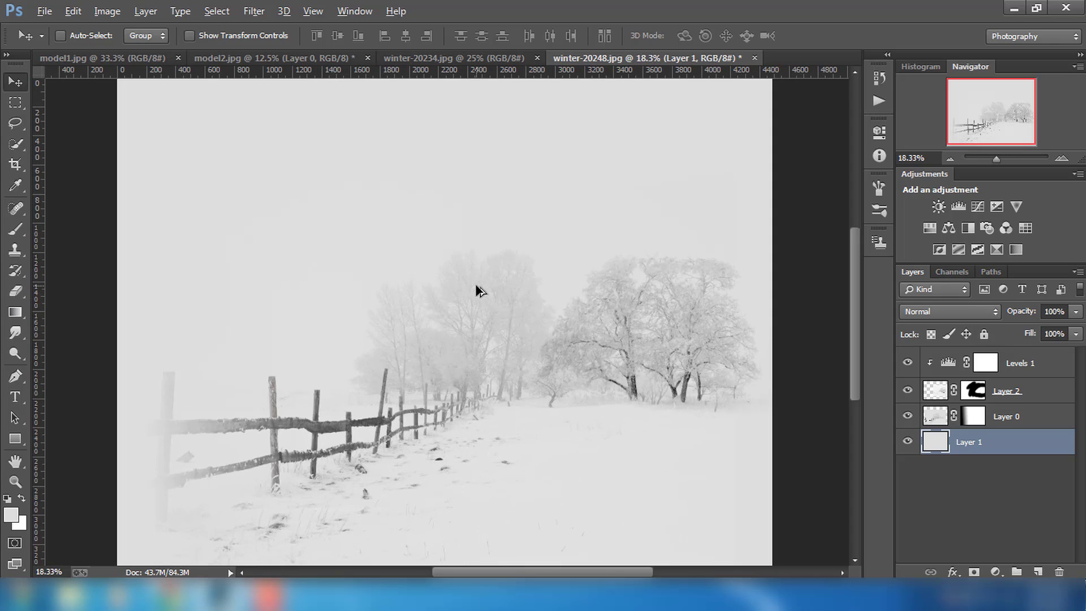
{"action": "scroll", "coordinate": [475, 291], "scroll_direction": "down", "scroll_amount": 1}
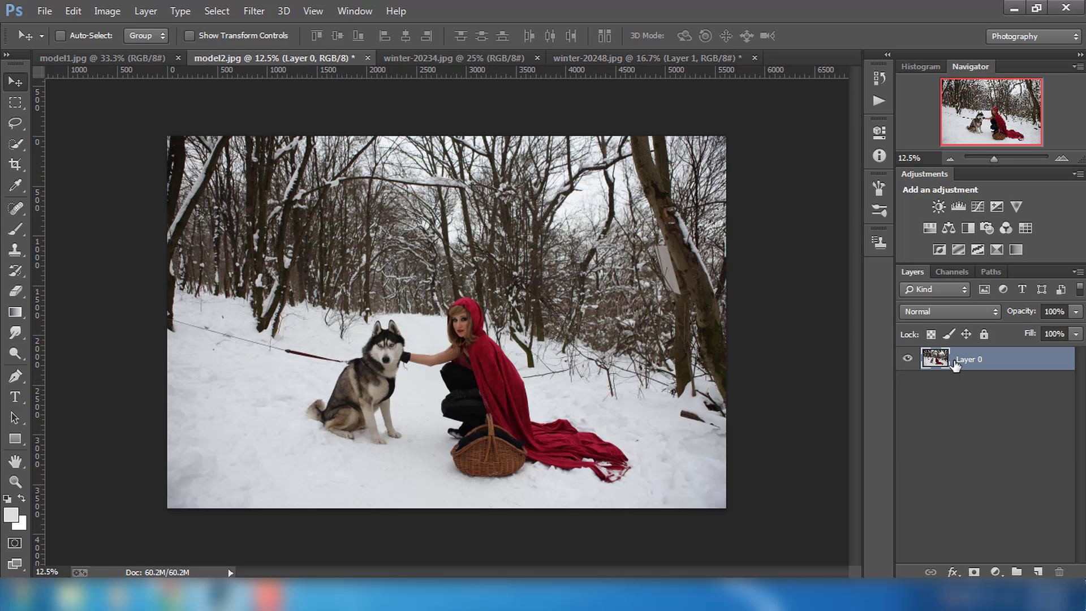
Step: Duplicate model2's photo layer, hide the original, and quick-select the woman, husky and basket
{"action": "key", "text": "ctrl+j"}
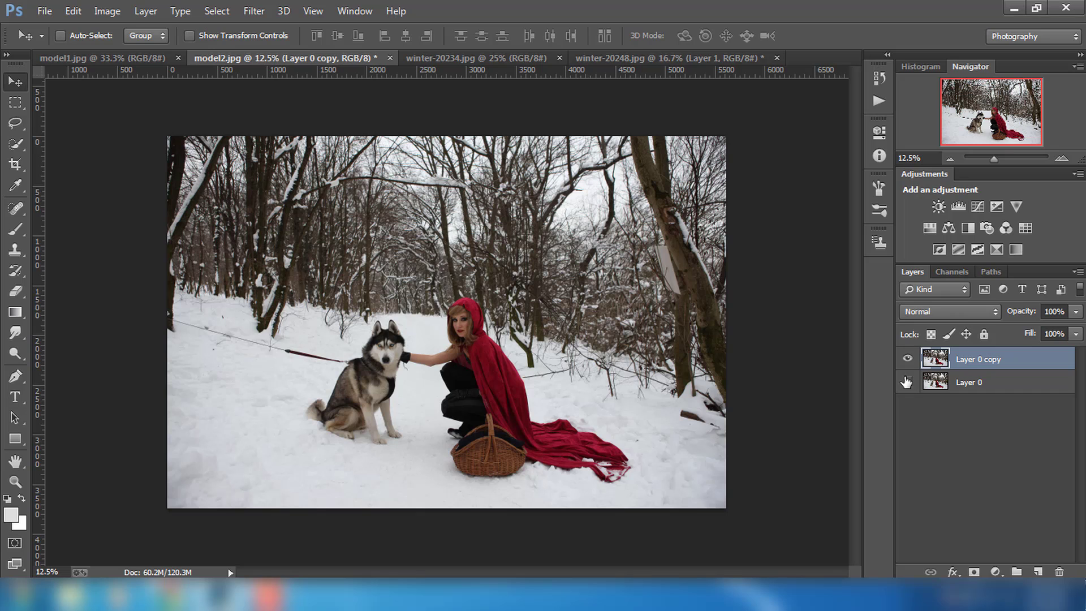
{"action": "left_click", "coordinate": [16, 144]}
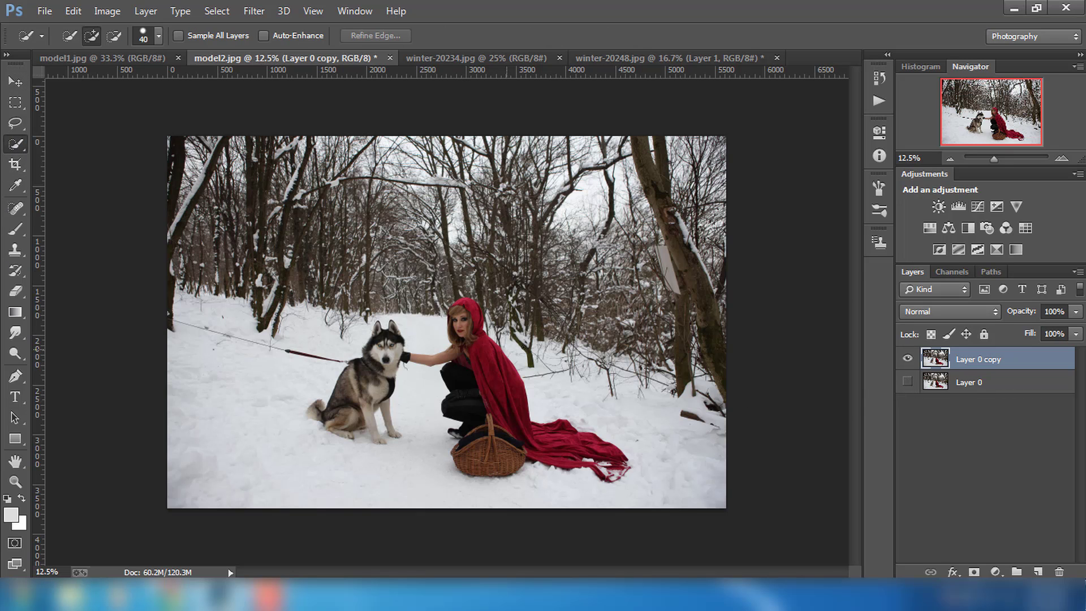
{"action": "key", "text": "ctrl+plus"}
{"action": "scroll", "coordinate": [416, 310], "scroll_direction": "up", "scroll_amount": 1}
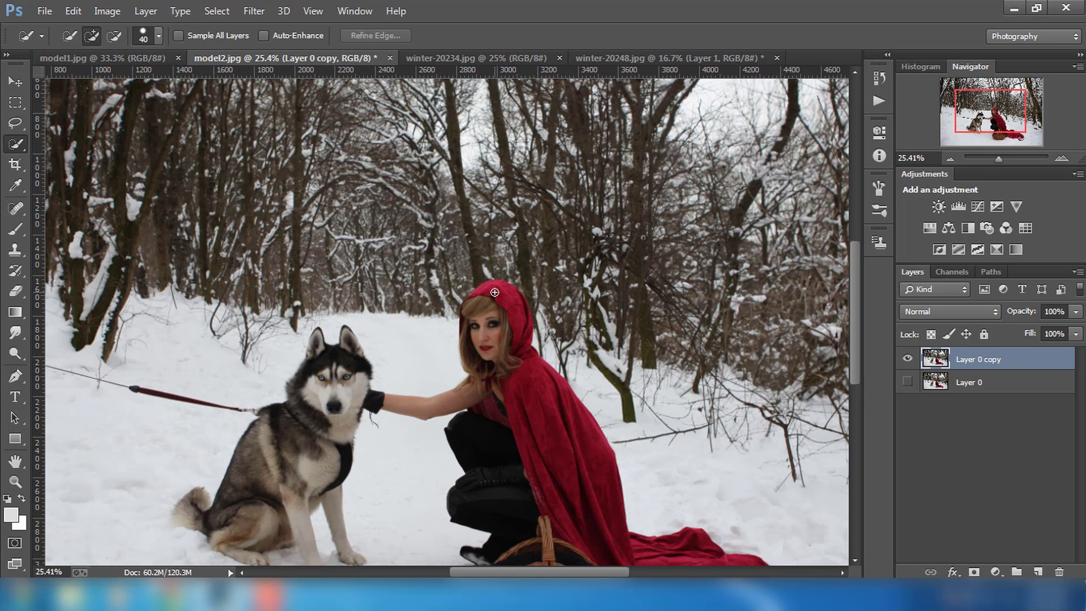
{"action": "left_click_drag", "start_coordinate": [502, 294], "coordinate": [350, 463]}
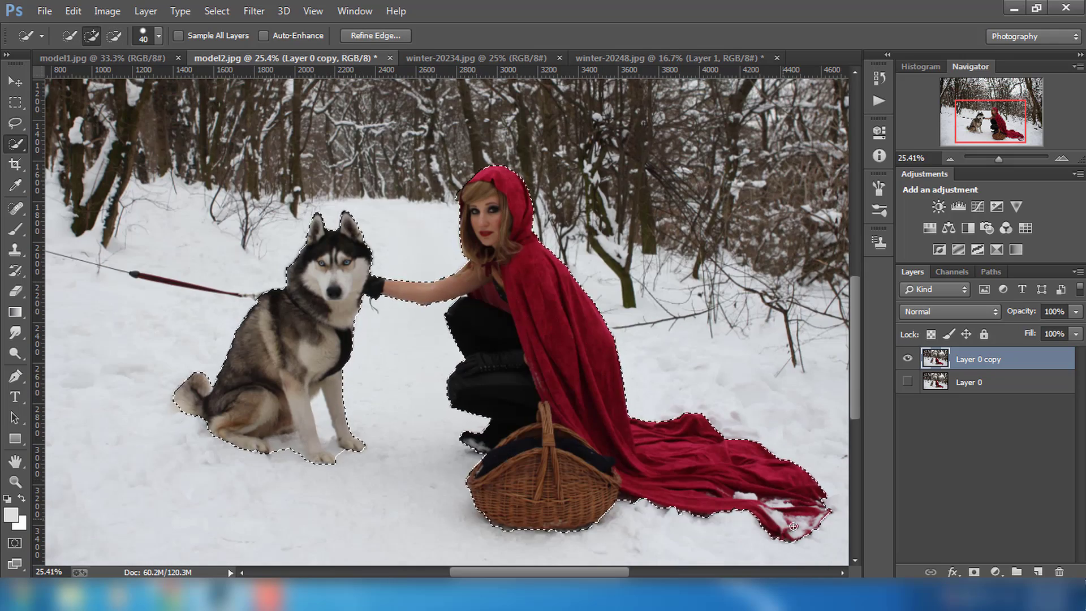
Step: Refine the subject selection with a size 10 brush and turn it into a layer mask
{"action": "scroll", "coordinate": [478, 286], "scroll_direction": "up", "scroll_amount": 5, "text": "alt"}
{"action": "scroll", "coordinate": [457, 325], "scroll_direction": "up", "scroll_amount": 3, "text": "alt"}
{"action": "scroll", "coordinate": [396, 396], "scroll_direction": "down", "scroll_amount": 3}
{"action": "scroll", "coordinate": [395, 396], "scroll_direction": "down", "scroll_amount": 5}
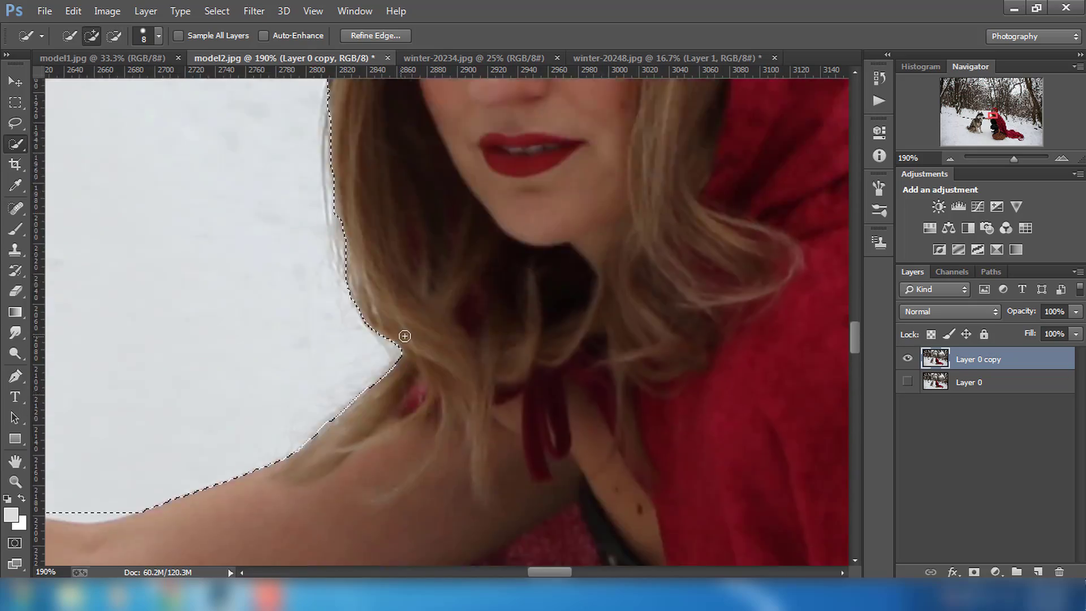
{"action": "scroll", "coordinate": [320, 493], "scroll_direction": "up", "scroll_amount": 3, "text": "alt"}
{"action": "scroll", "coordinate": [232, 381], "scroll_direction": "down", "scroll_amount": 2, "text": "alt"}
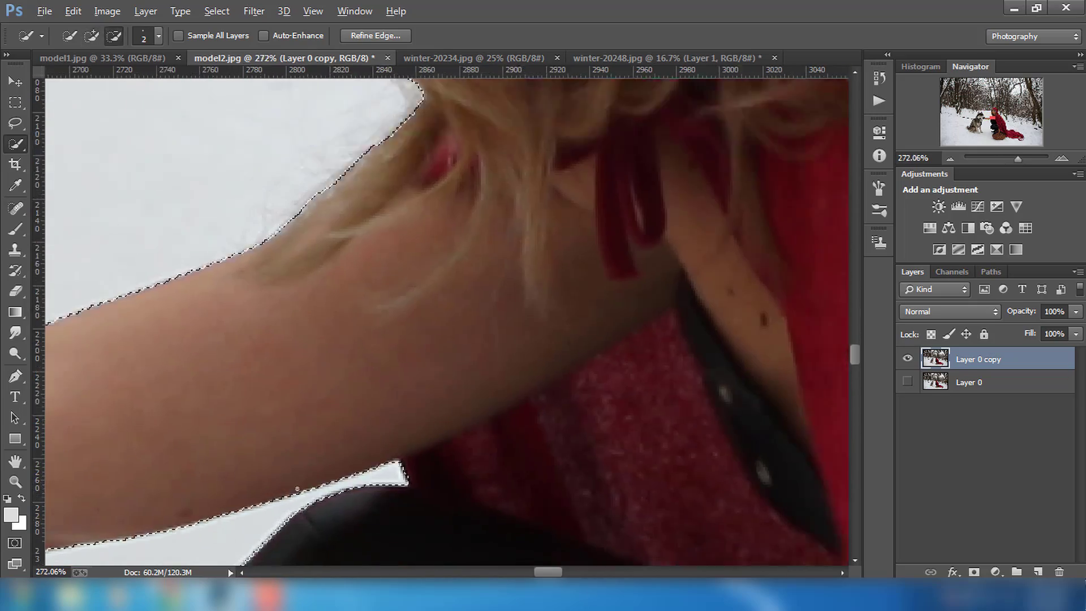
{"action": "key", "text": "bracketright"}
{"action": "key", "text": "bracketright"}
{"action": "key", "text": "bracketright"}
{"action": "scroll", "coordinate": [460, 376], "scroll_direction": "down", "scroll_amount": 3, "text": "alt"}
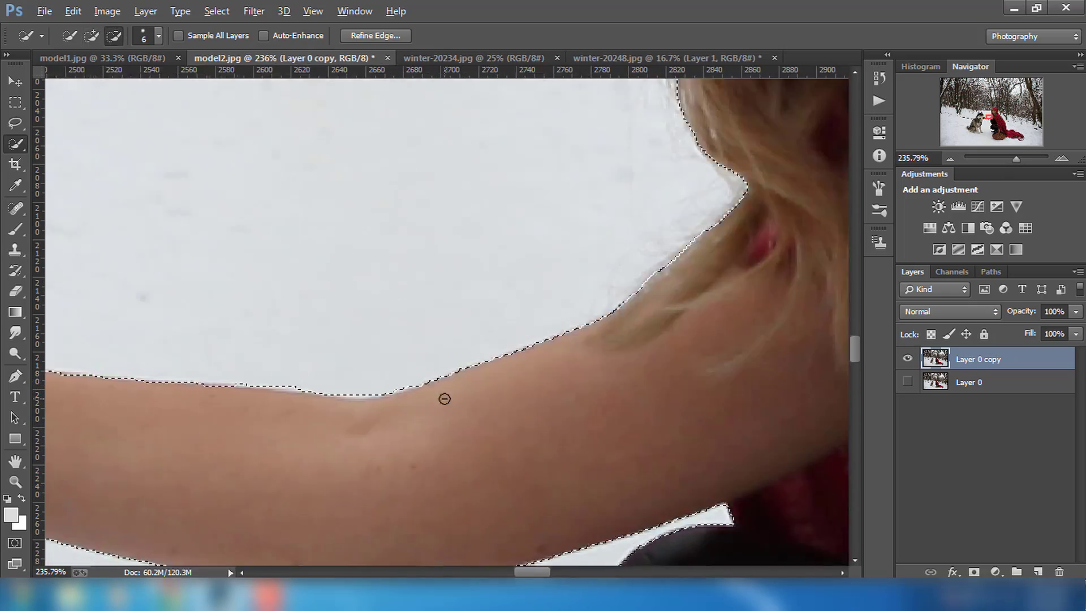
{"action": "scroll", "coordinate": [444, 395], "scroll_direction": "down", "scroll_amount": 8, "text": "alt"}
{"action": "scroll", "coordinate": [564, 363], "scroll_direction": "up", "scroll_amount": 1, "text": "alt"}
{"action": "scroll", "coordinate": [509, 368], "scroll_direction": "right", "scroll_amount": 3}
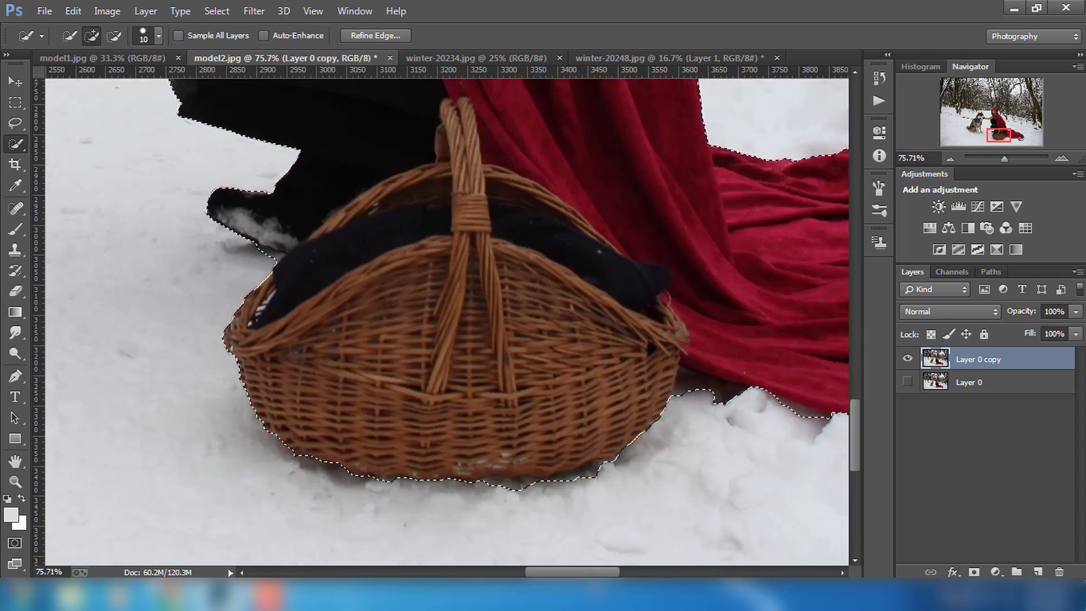
{"action": "scroll", "coordinate": [479, 378], "scroll_direction": "left", "scroll_amount": 8}
{"action": "key", "text": "bracketright"}
{"action": "key", "text": "bracketright"}
{"action": "key", "text": "bracketright"}
{"action": "key", "text": "ctrl+0"}
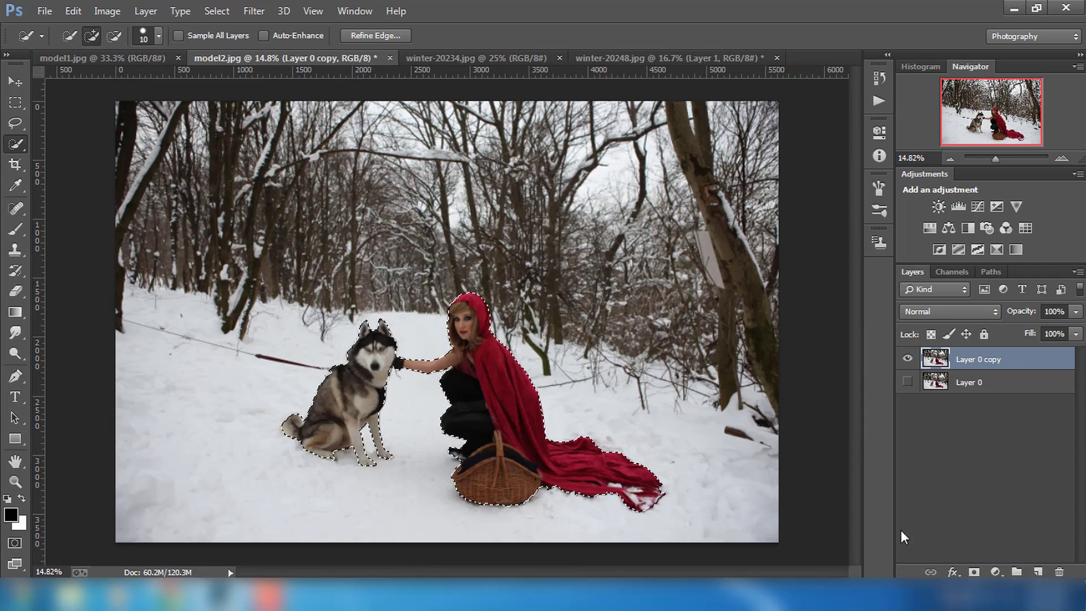
{"action": "left_click", "coordinate": [973, 571]}
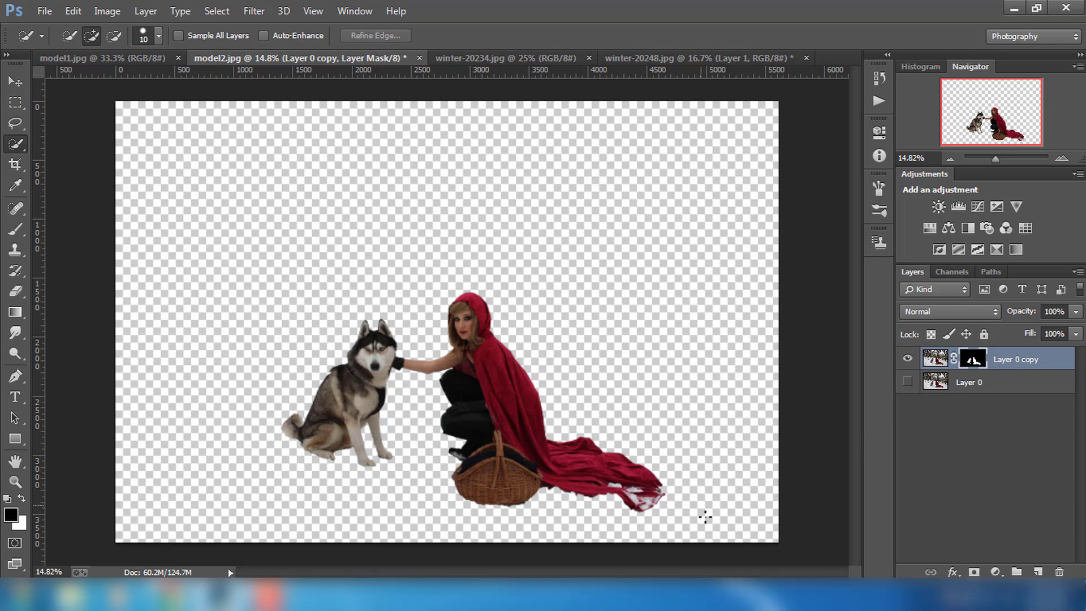
Step: Make the original Layer 0 visible and select it together with Layer 0 copy
{"action": "scroll", "coordinate": [397, 382], "scroll_direction": "up", "scroll_amount": 1, "text": "alt"}
{"action": "scroll", "coordinate": [399, 381], "scroll_direction": "up", "scroll_amount": 1, "text": "alt"}
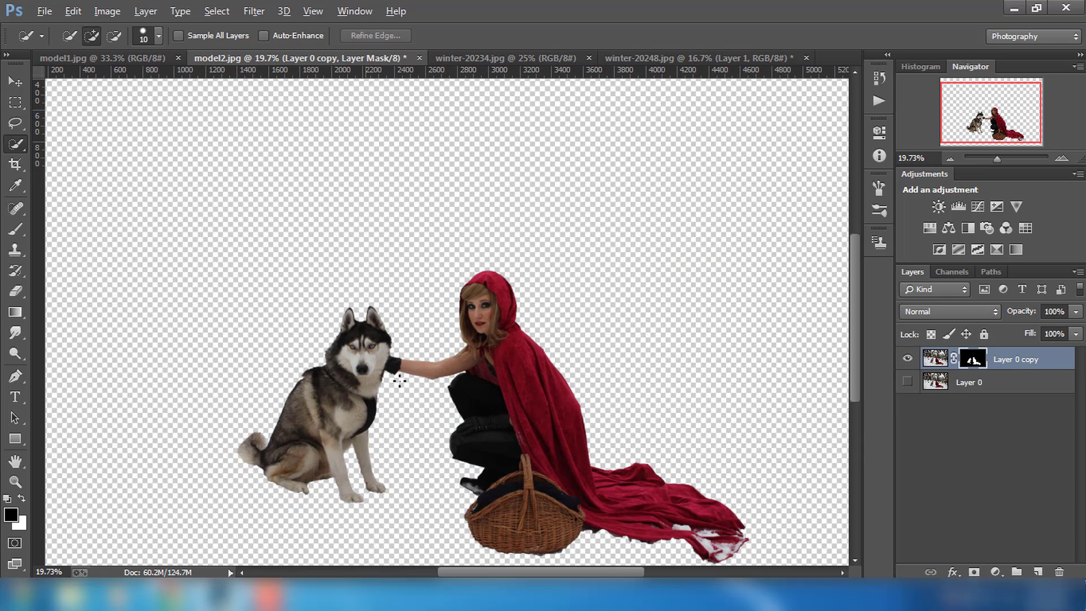
{"action": "scroll", "coordinate": [403, 379], "scroll_direction": "up", "scroll_amount": 1, "text": "alt"}
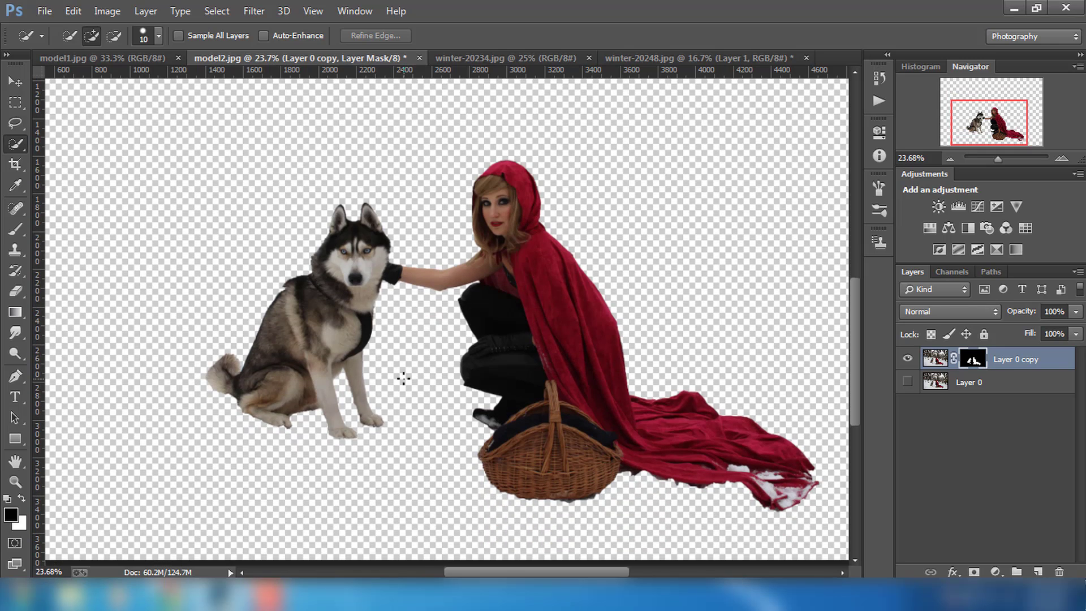
{"action": "scroll", "coordinate": [403, 379], "scroll_direction": "down", "scroll_amount": 1, "text": "alt"}
{"action": "scroll", "coordinate": [404, 379], "scroll_direction": "up", "scroll_amount": 1, "text": "alt"}
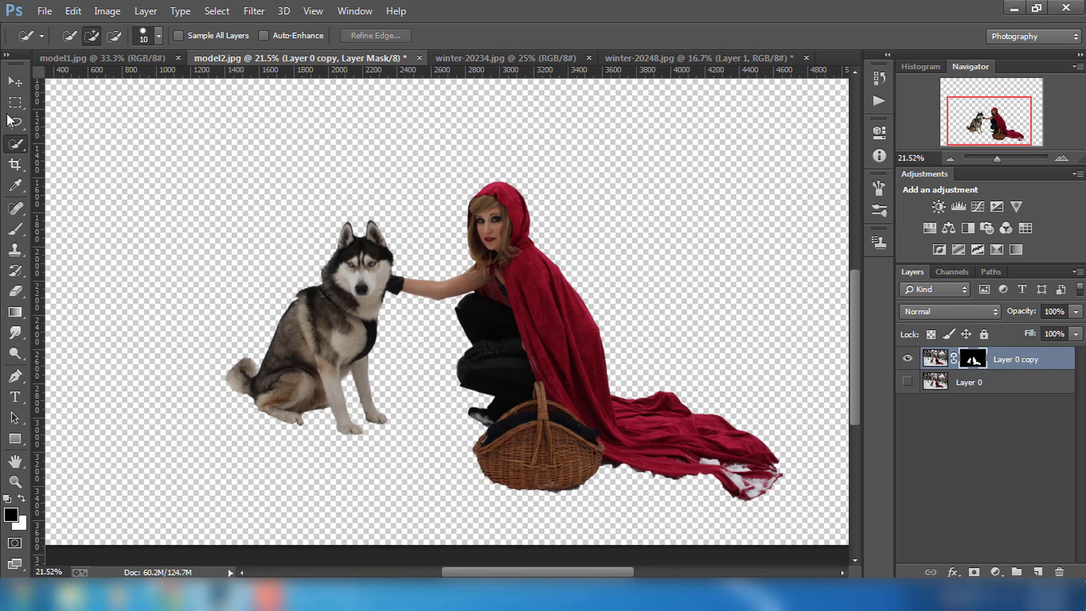
{"action": "left_click", "coordinate": [18, 87]}
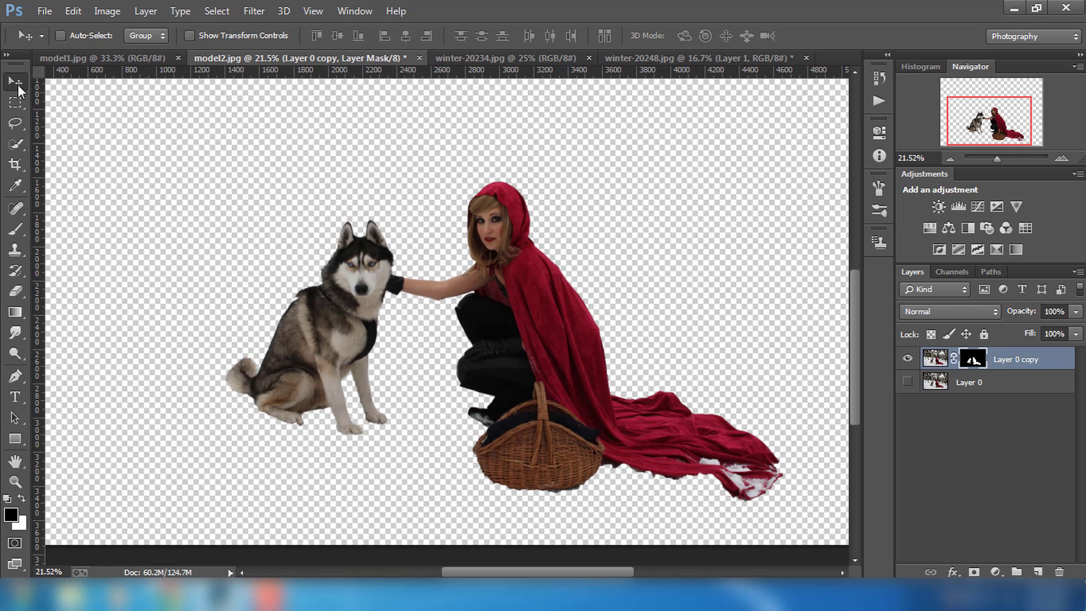
{"action": "left_click", "coordinate": [908, 384]}
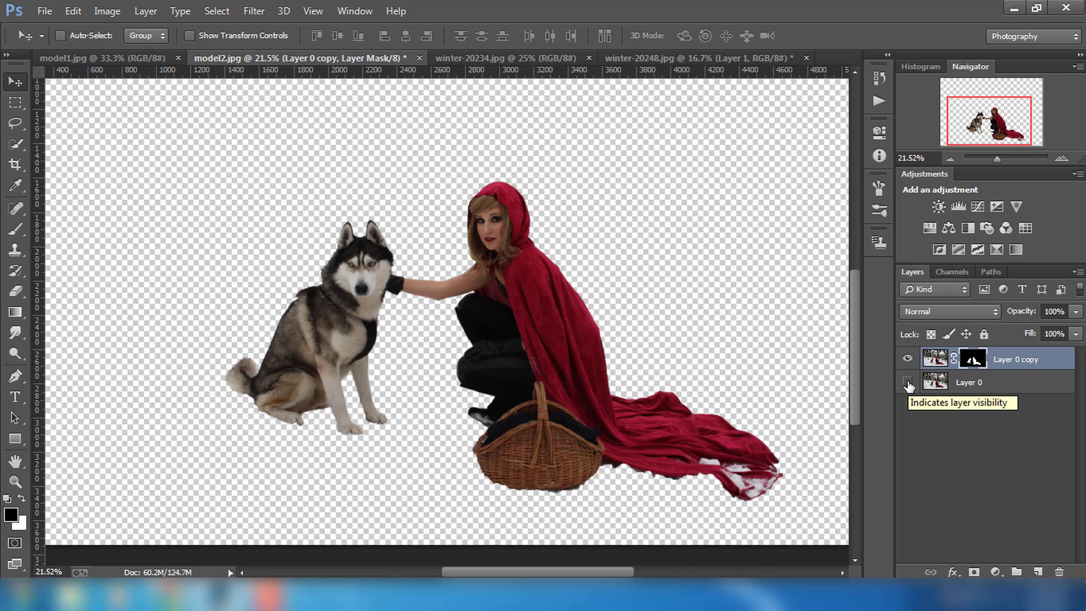
{"action": "left_click", "coordinate": [908, 384]}
{"action": "left_click", "coordinate": [981, 388], "text": "shift"}
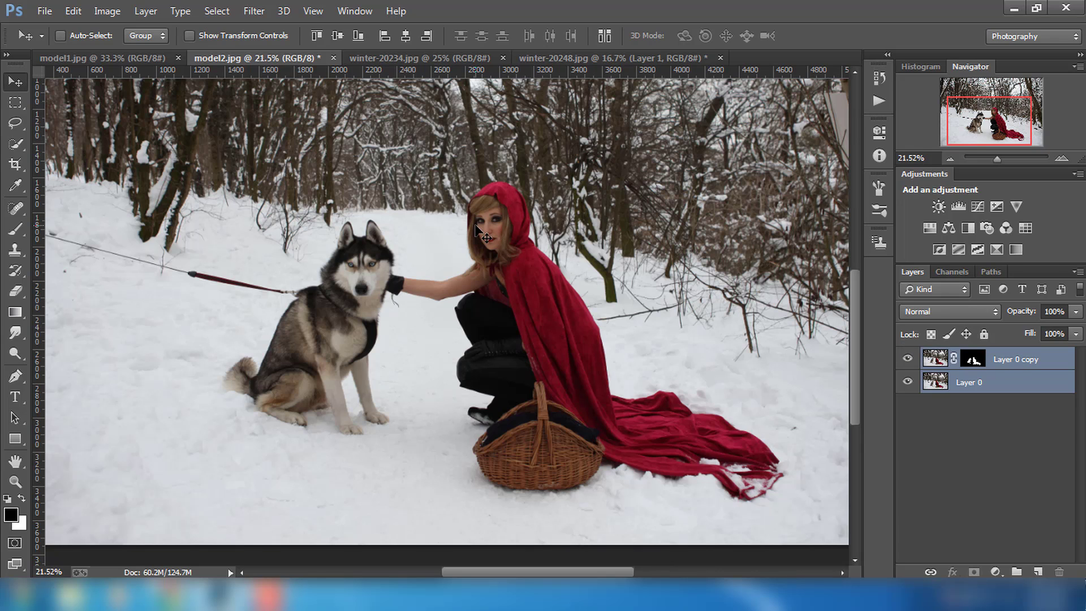
Step: Drag both model2 layers into the winter-20248 document
{"action": "mouse_move", "coordinate": [560, 277]}
{"action": "left_mouse_down"}
{"action": "mouse_move", "coordinate": [497, 154]}
{"action": "mouse_move", "coordinate": [557, 65]}
{"action": "left_mouse_up"}
{"action": "left_click_drag", "start_coordinate": [552, 58], "coordinate": [531, 191]}
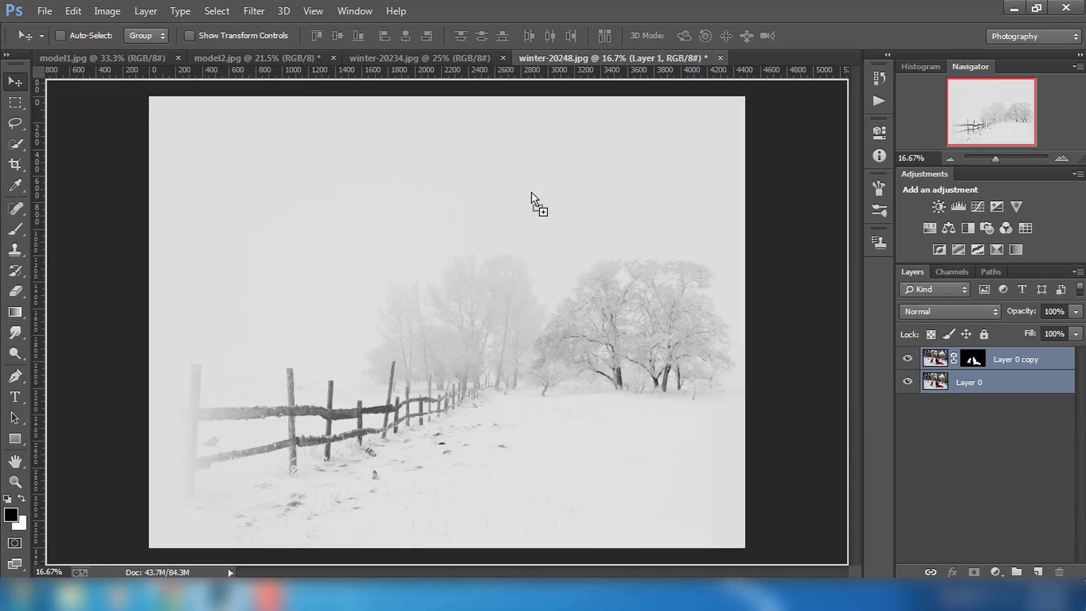
{"action": "left_click_drag", "start_coordinate": [497, 424], "coordinate": [497, 425]}
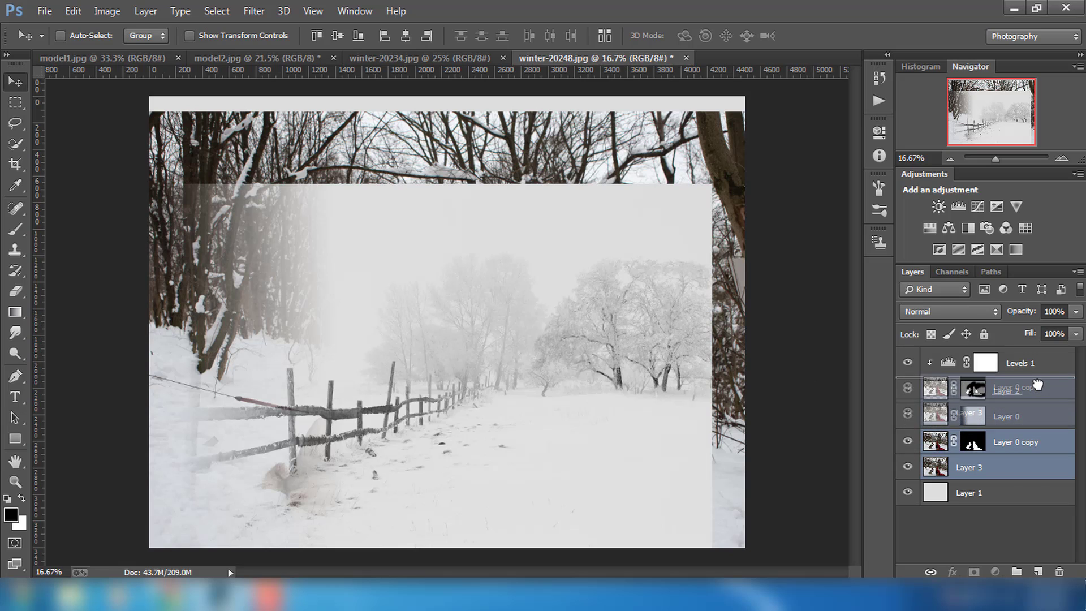
Step: Restack Layer 3 and Layer 0 copy above Levels 1 and release their clipping mask
{"action": "left_click_drag", "start_coordinate": [1041, 445], "coordinate": [1043, 377]}
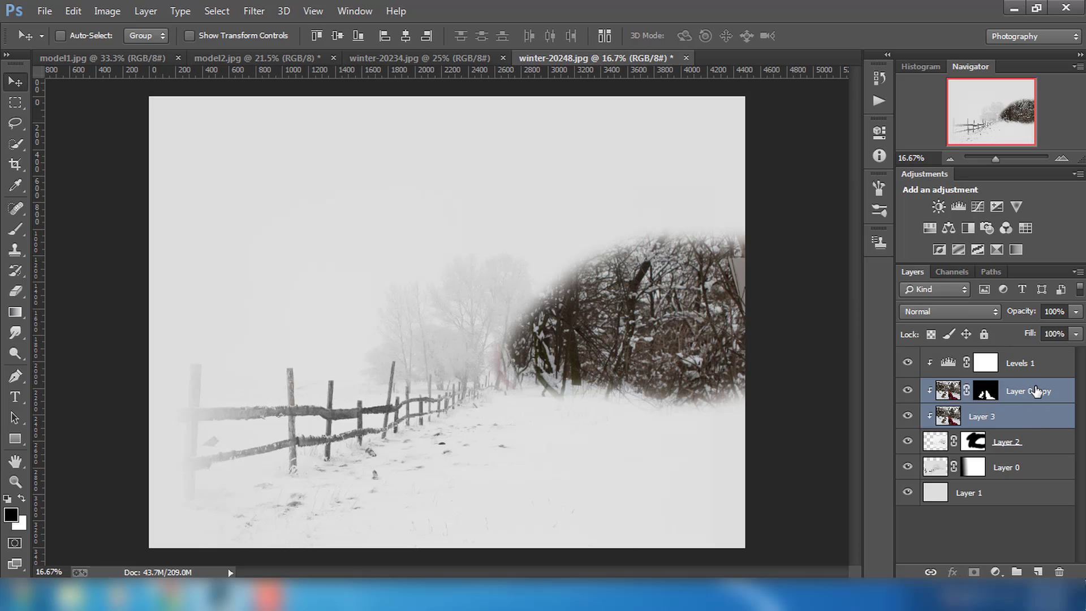
{"action": "right_click", "coordinate": [1035, 389]}
{"action": "left_click", "coordinate": [1048, 400]}
{"action": "left_click_drag", "start_coordinate": [1041, 398], "coordinate": [1038, 359]}
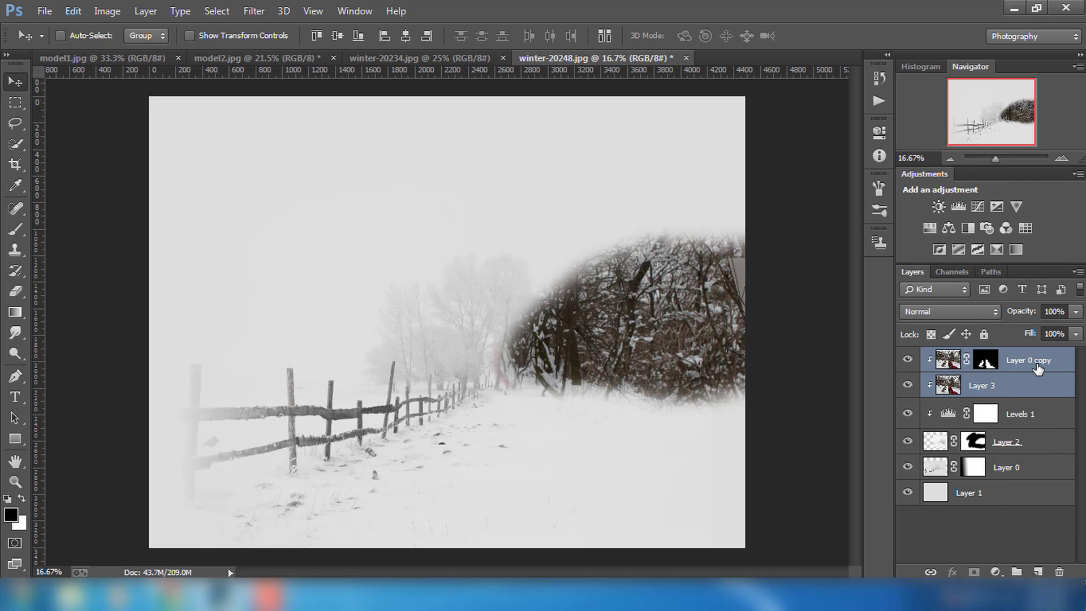
{"action": "right_click", "coordinate": [1036, 367]}
{"action": "left_click", "coordinate": [781, 291]}
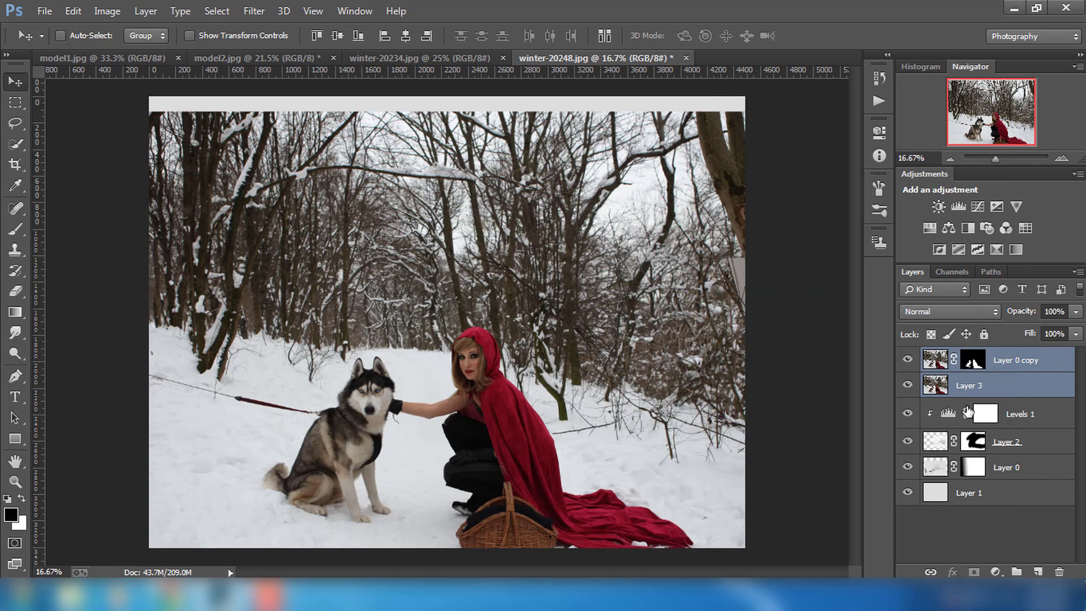
Step: Convert the two layers to a smart object, then undo the conversion
{"action": "right_click", "coordinate": [1015, 361]}
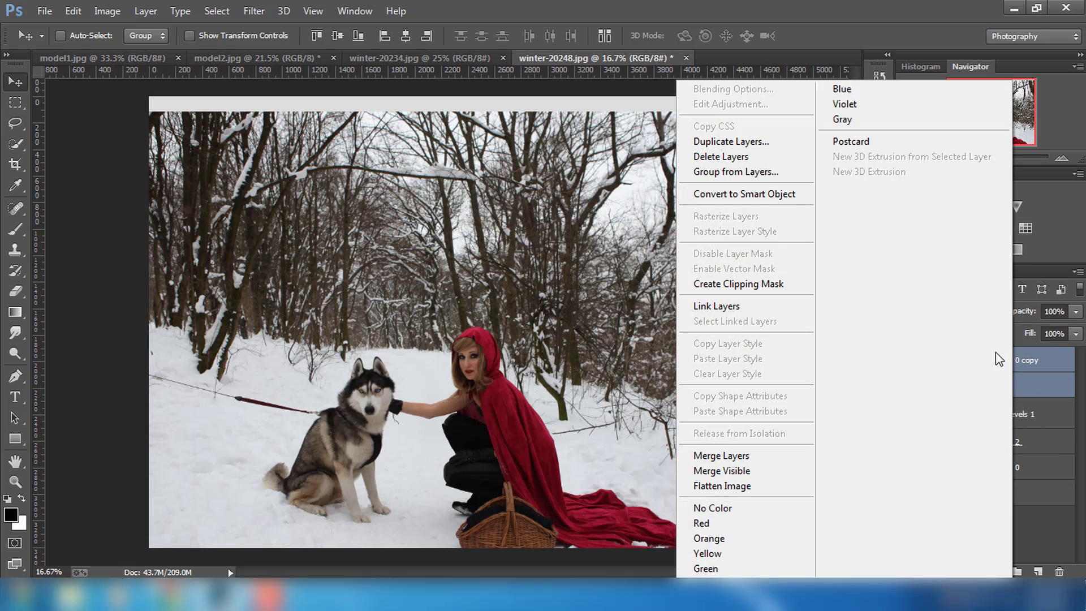
{"action": "left_click", "coordinate": [760, 199]}
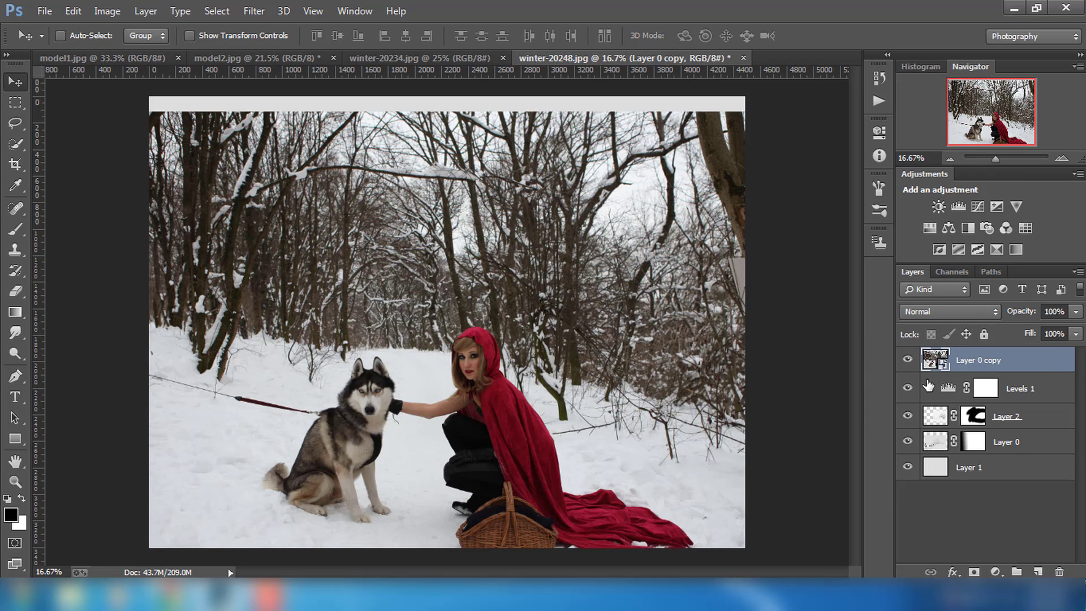
{"action": "key", "text": "ctrl+z"}
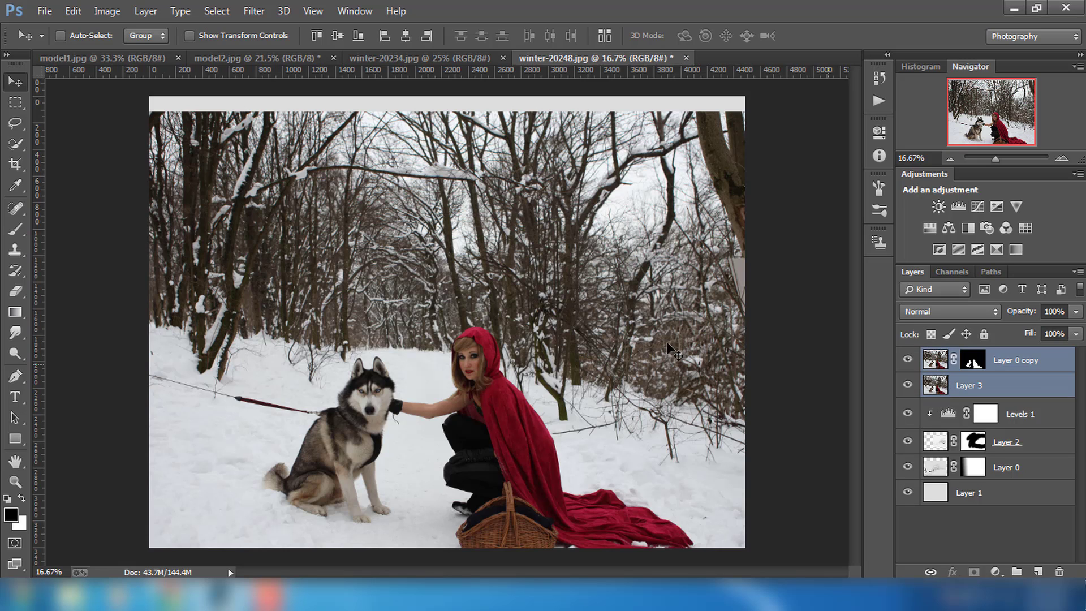
{"action": "key", "text": "ctrl+t"}
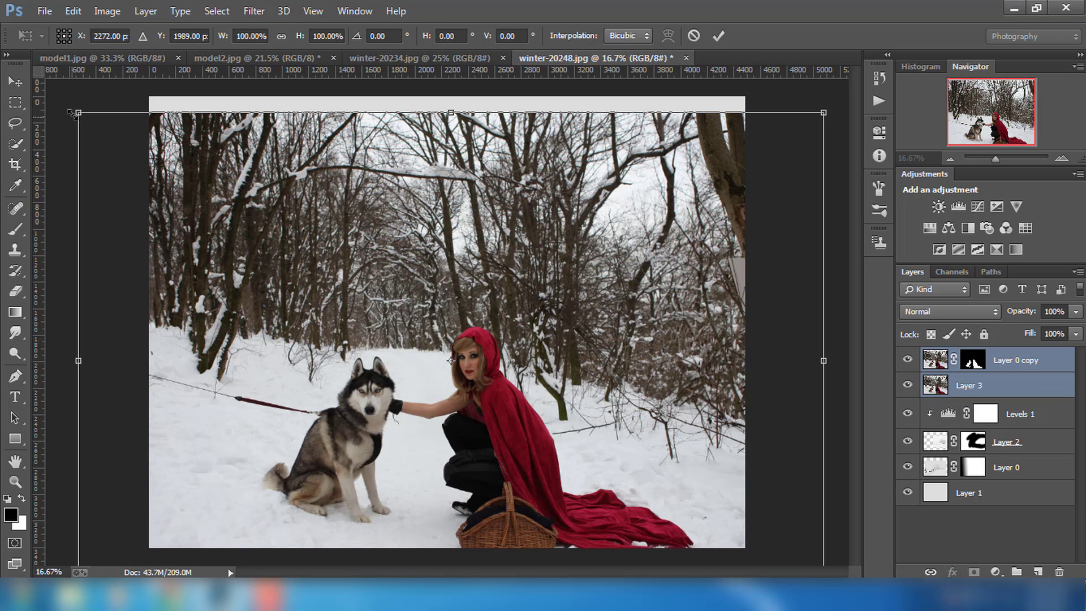
Step: Scale the model and husky to about 89.4% and place them lower centre, nudged left
{"action": "left_click_drag", "start_coordinate": [72, 113], "coordinate": [217, 203]}
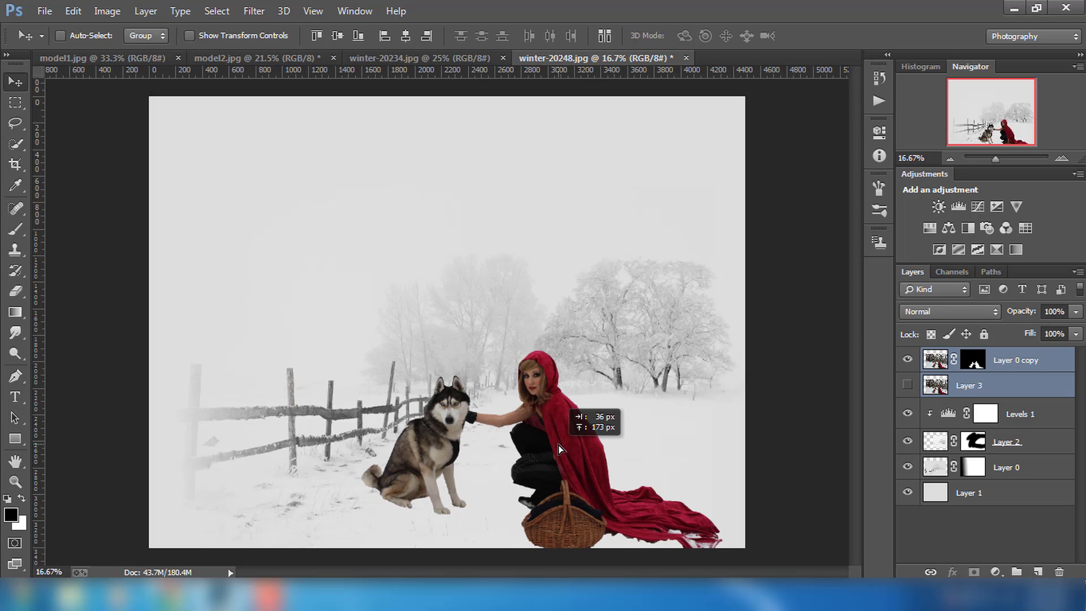
{"action": "left_click_drag", "start_coordinate": [555, 464], "coordinate": [562, 429]}
{"action": "key", "text": "ctrl+t"}
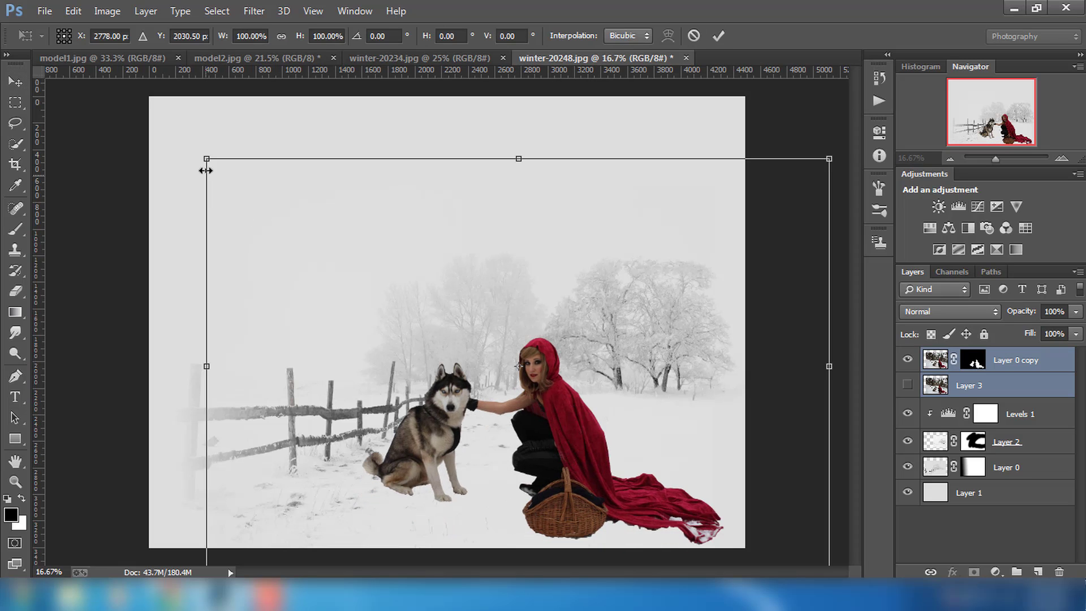
{"action": "left_click_drag", "start_coordinate": [216, 171], "coordinate": [265, 216]}
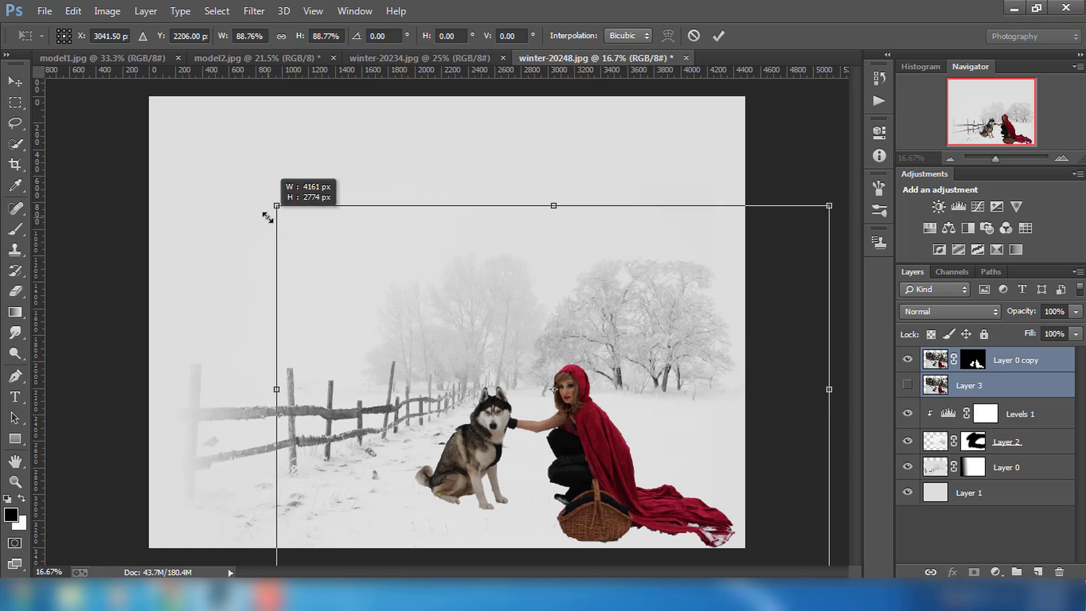
{"action": "left_click_drag", "start_coordinate": [681, 528], "coordinate": [680, 519]}
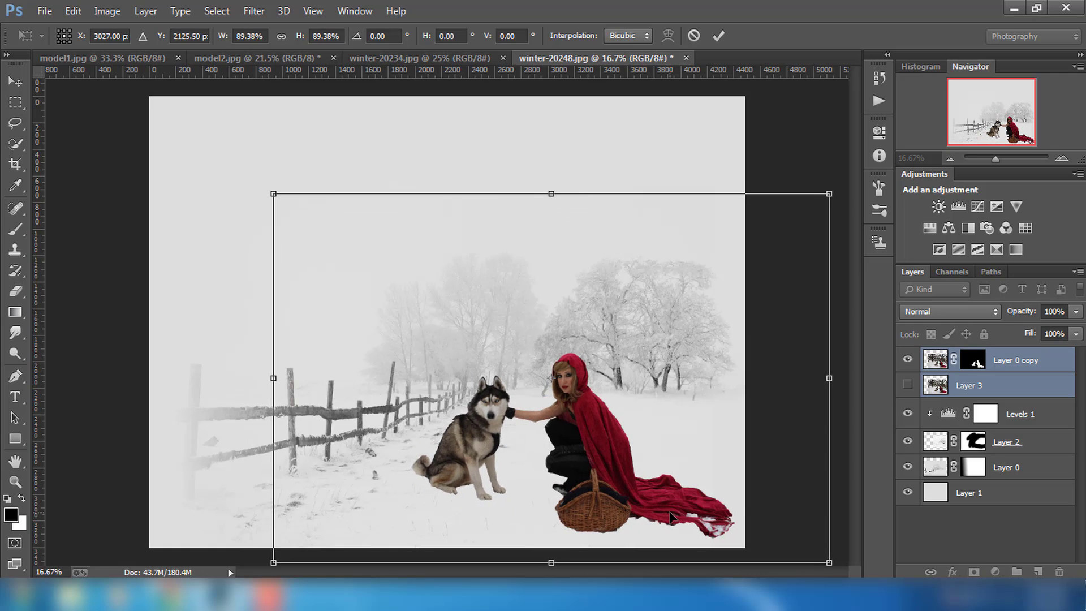
{"action": "left_click", "coordinate": [718, 35]}
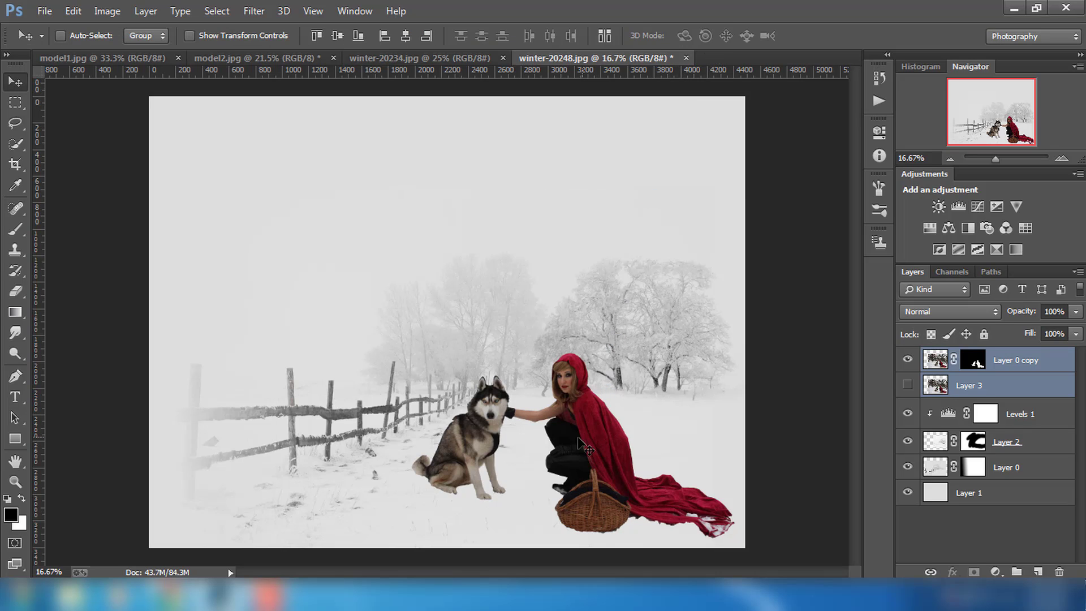
{"action": "left_click_drag", "start_coordinate": [578, 442], "coordinate": [568, 443]}
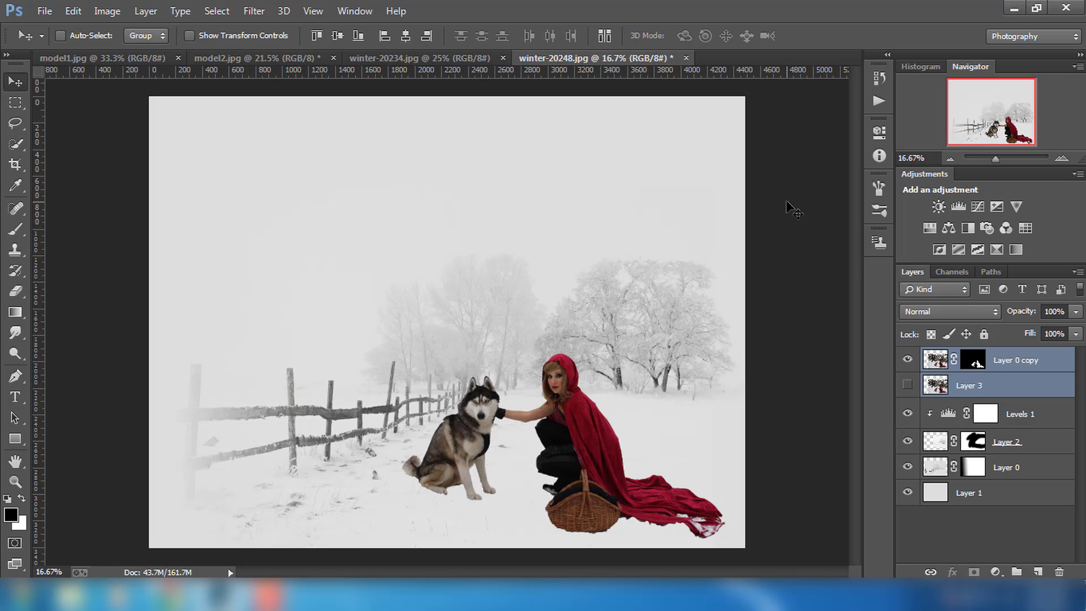
Step: Show Layer 3, add a mask, and paint out the forest around the model and husky
{"action": "left_click", "coordinate": [961, 386]}
{"action": "left_click", "coordinate": [907, 386]}
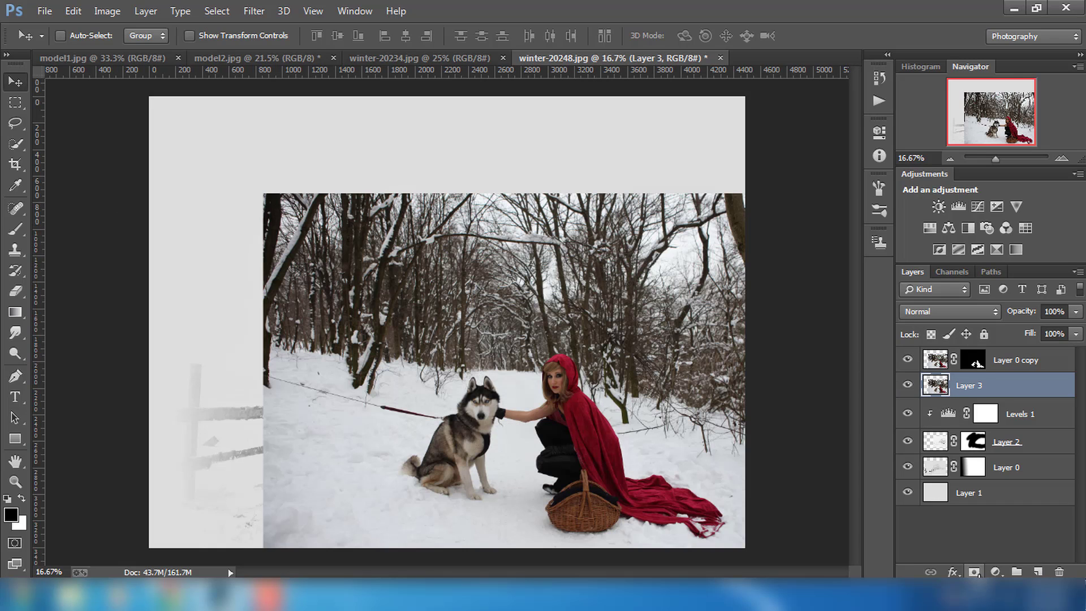
{"action": "left_click", "coordinate": [974, 572]}
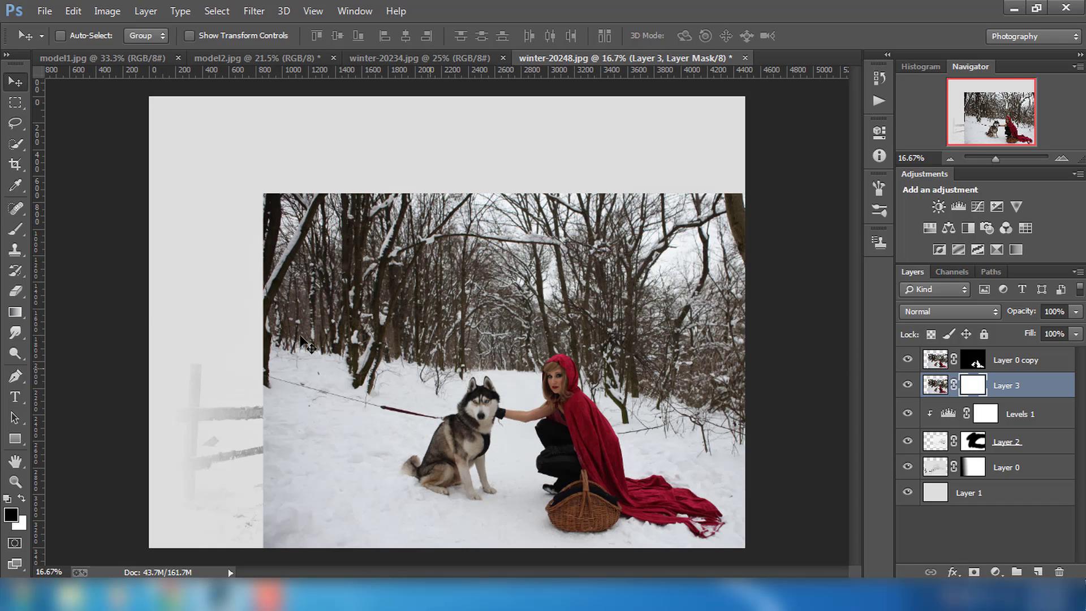
{"action": "left_click", "coordinate": [15, 229]}
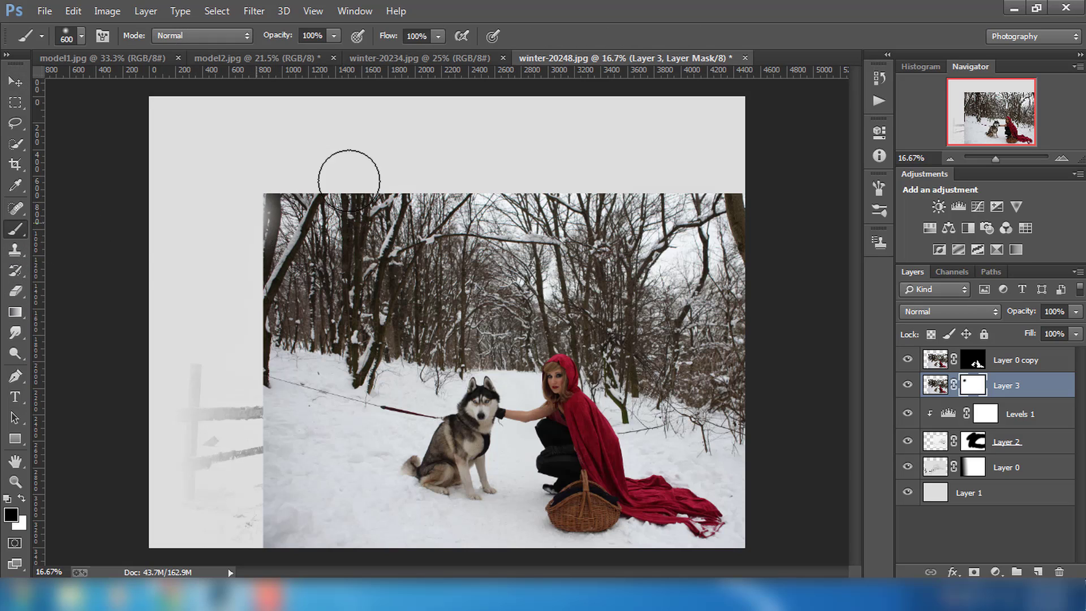
{"action": "mouse_move", "coordinate": [317, 226]}
{"action": "left_mouse_down"}
{"action": "mouse_move", "coordinate": [399, 181]}
{"action": "mouse_move", "coordinate": [814, 304]}
{"action": "mouse_move", "coordinate": [650, 233]}
{"action": "mouse_move", "coordinate": [467, 252]}
{"action": "mouse_move", "coordinate": [334, 244]}
{"action": "mouse_move", "coordinate": [288, 271]}
{"action": "mouse_move", "coordinate": [288, 318]}
{"action": "mouse_move", "coordinate": [477, 305]}
{"action": "mouse_move", "coordinate": [381, 349]}
{"action": "mouse_move", "coordinate": [375, 315]}
{"action": "mouse_move", "coordinate": [511, 311]}
{"action": "mouse_move", "coordinate": [600, 264]}
{"action": "mouse_move", "coordinate": [643, 291]}
{"action": "mouse_move", "coordinate": [560, 322]}
{"action": "mouse_move", "coordinate": [630, 371]}
{"action": "mouse_move", "coordinate": [643, 368]}
{"action": "mouse_move", "coordinate": [635, 332]}
{"action": "mouse_move", "coordinate": [732, 356]}
{"action": "mouse_move", "coordinate": [707, 417]}
{"action": "mouse_move", "coordinate": [804, 417]}
{"action": "mouse_move", "coordinate": [775, 430]}
{"action": "mouse_move", "coordinate": [690, 426]}
{"action": "mouse_move", "coordinate": [641, 400]}
{"action": "mouse_move", "coordinate": [628, 444]}
{"action": "left_mouse_up"}
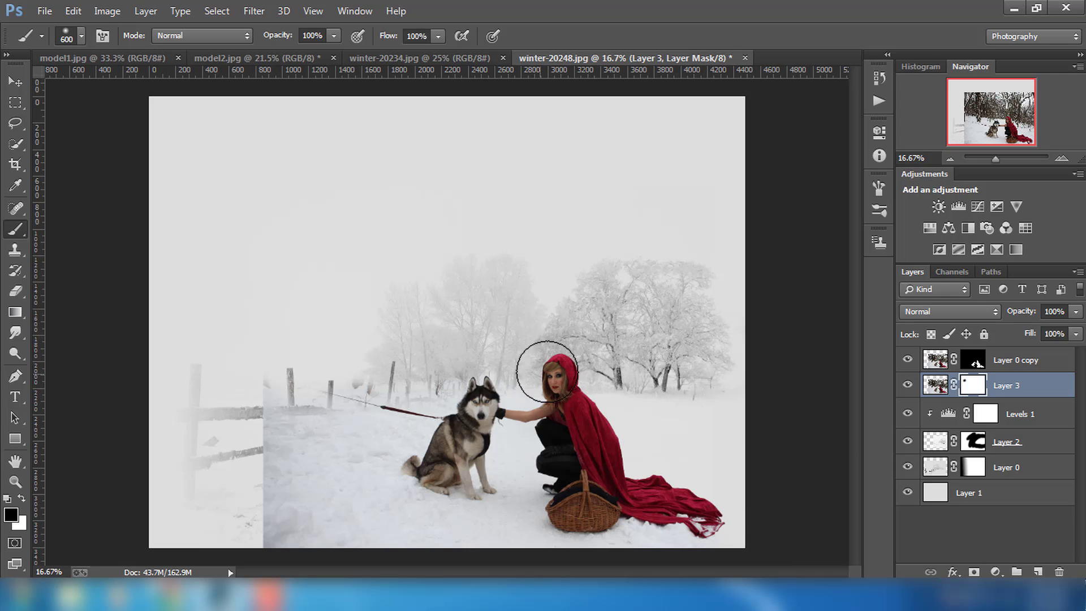
{"action": "mouse_move", "coordinate": [559, 345]}
{"action": "left_mouse_down"}
{"action": "mouse_move", "coordinate": [483, 380]}
{"action": "mouse_move", "coordinate": [376, 400]}
{"action": "mouse_move", "coordinate": [256, 455]}
{"action": "mouse_move", "coordinate": [296, 516]}
{"action": "mouse_move", "coordinate": [327, 417]}
{"action": "mouse_move", "coordinate": [311, 414]}
{"action": "mouse_move", "coordinate": [351, 502]}
{"action": "mouse_move", "coordinate": [380, 402]}
{"action": "left_mouse_up"}
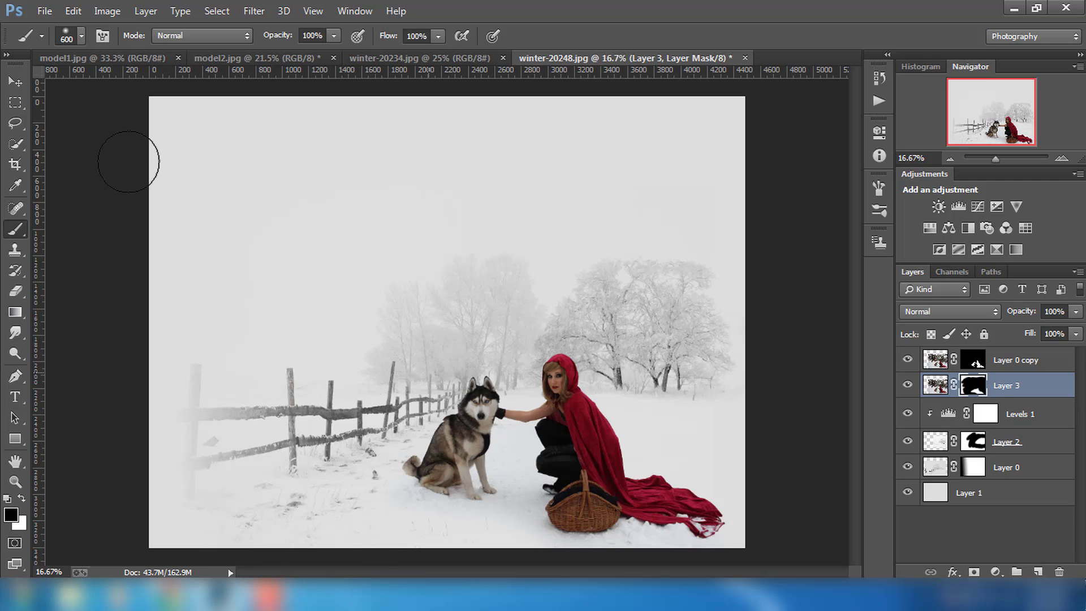
Step: Hide the sharp Layer 0 copy, leaving Layer 3's faded figures, and target Layer 3's pixels
{"action": "left_click", "coordinate": [15, 82]}
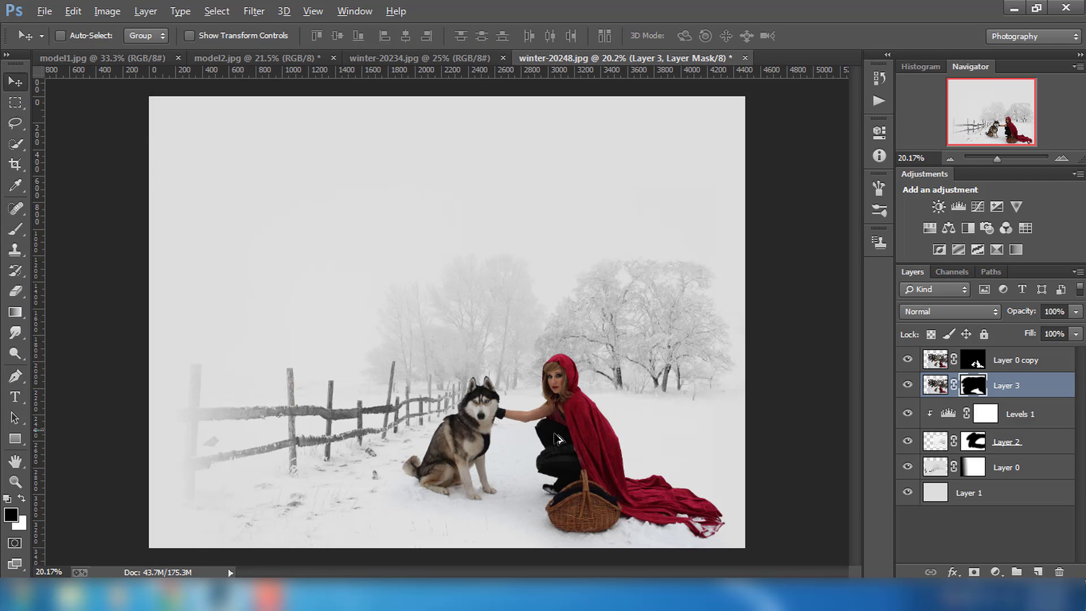
{"action": "scroll", "coordinate": [558, 438], "scroll_direction": "up", "scroll_amount": 2}
{"action": "scroll", "coordinate": [438, 331], "scroll_direction": "up", "scroll_amount": 3}
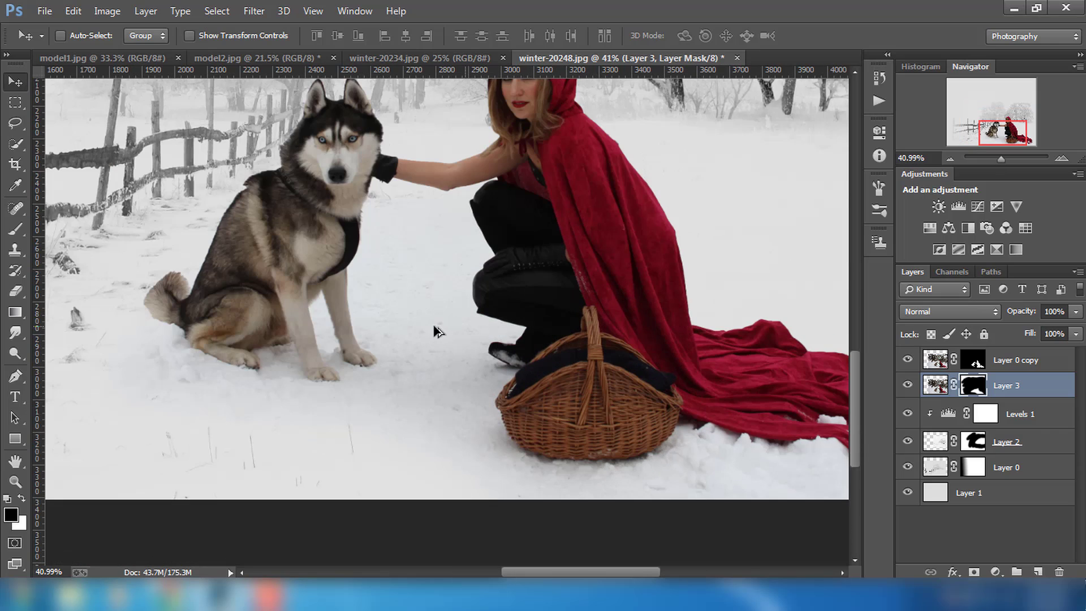
{"action": "scroll", "coordinate": [396, 314], "scroll_direction": "down", "scroll_amount": 1}
{"action": "scroll", "coordinate": [388, 315], "scroll_direction": "down", "scroll_amount": 1}
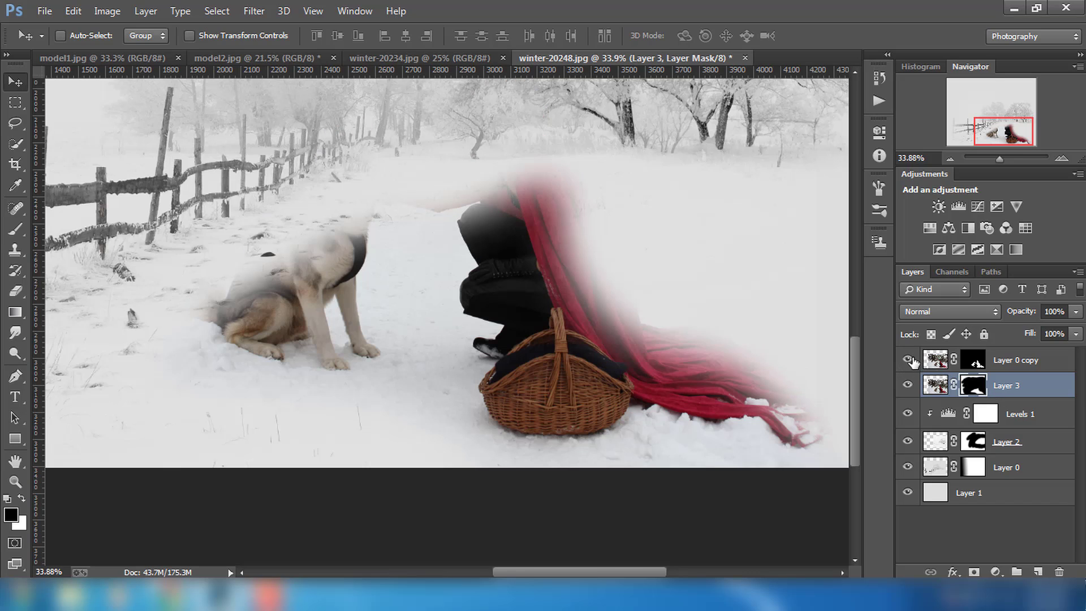
{"action": "left_click", "coordinate": [908, 360]}
{"action": "left_click", "coordinate": [944, 385]}
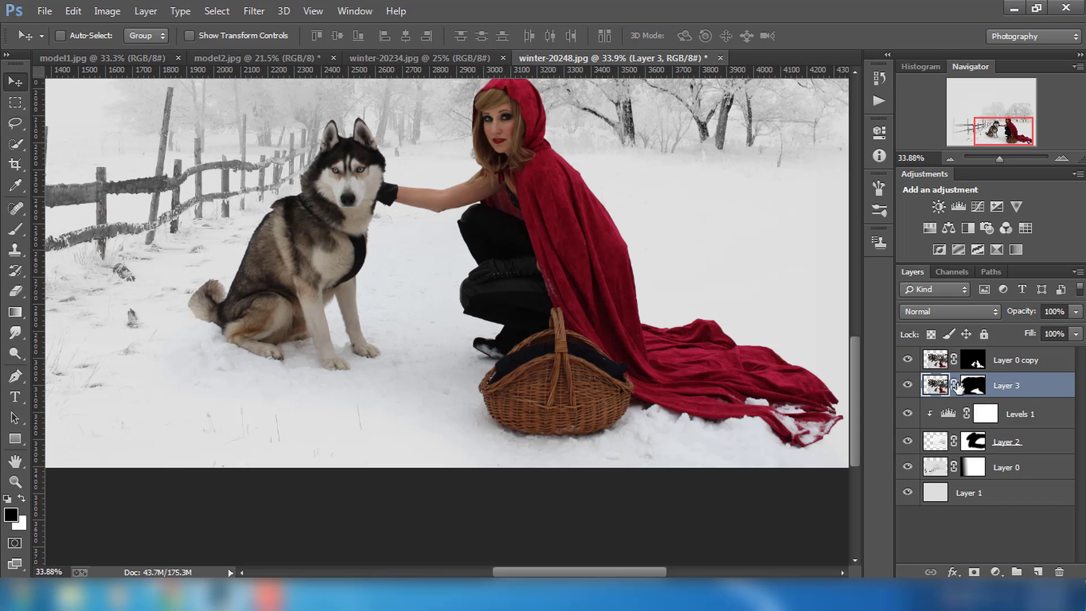
{"action": "left_click", "coordinate": [904, 360]}
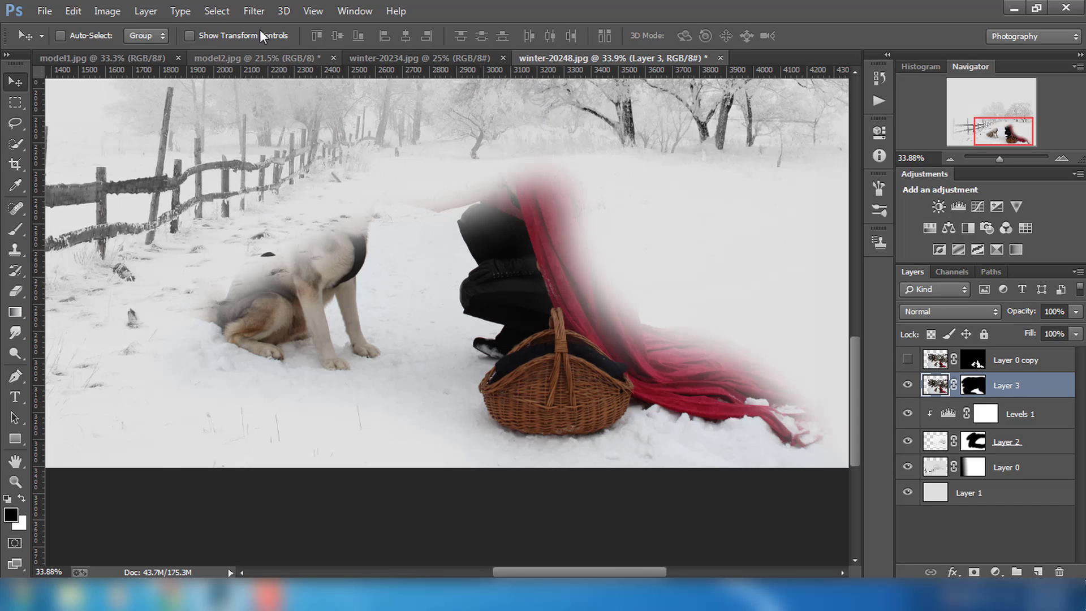
{"action": "left_click", "coordinate": [254, 11]}
{"action": "mouse_move", "coordinate": [261, 202]}
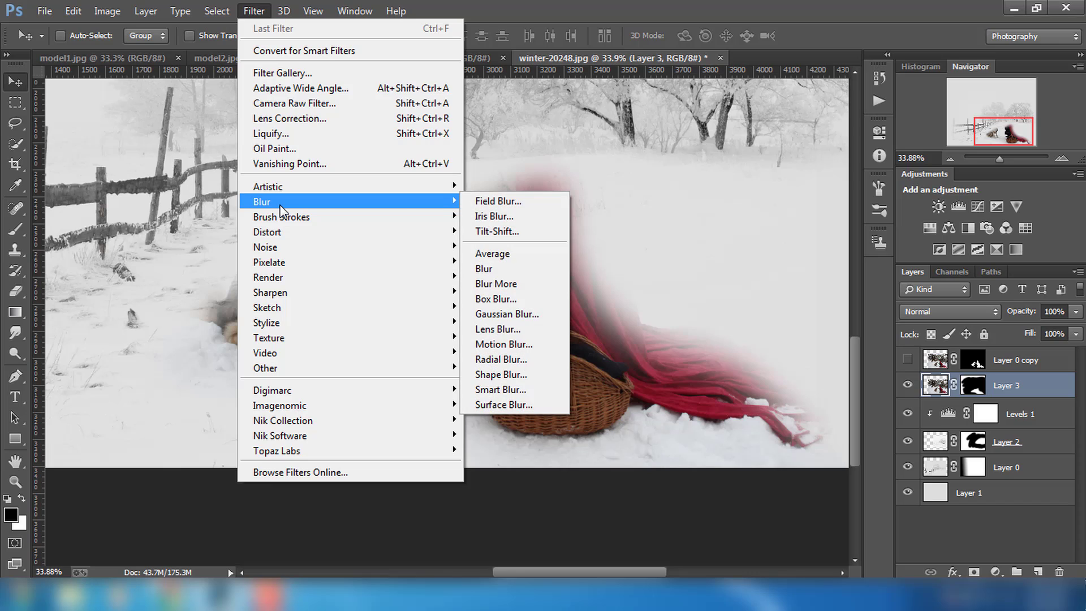
Step: Apply a Camera Raw Filter to Layer 3 with Whites raised to +41
{"action": "left_click", "coordinate": [304, 106]}
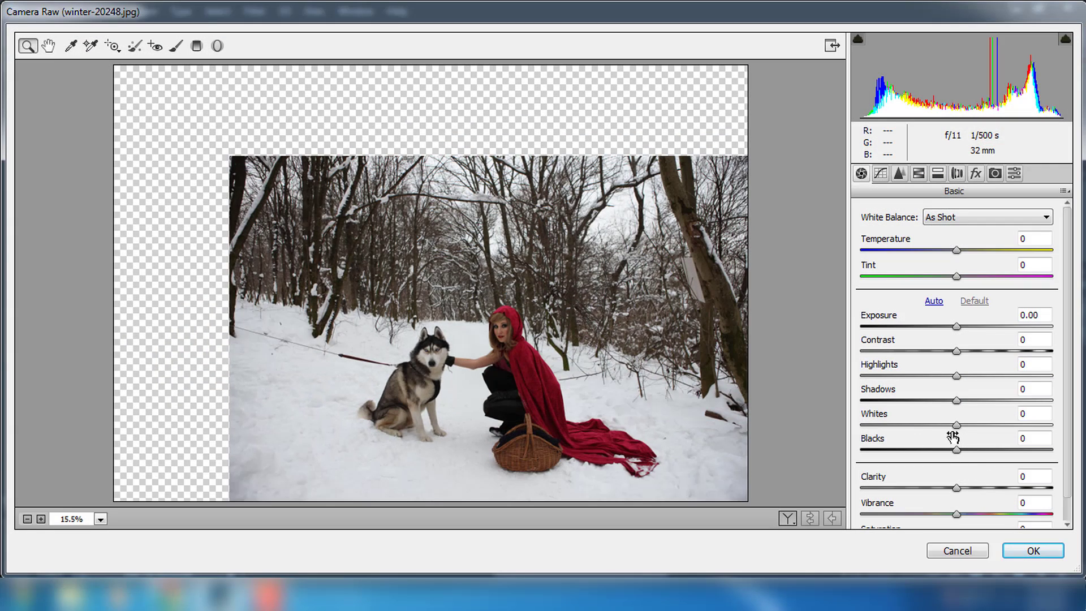
{"action": "mouse_move", "coordinate": [958, 426]}
{"action": "left_mouse_down"}
{"action": "mouse_move", "coordinate": [1018, 433]}
{"action": "mouse_move", "coordinate": [1001, 438]}
{"action": "left_mouse_up"}
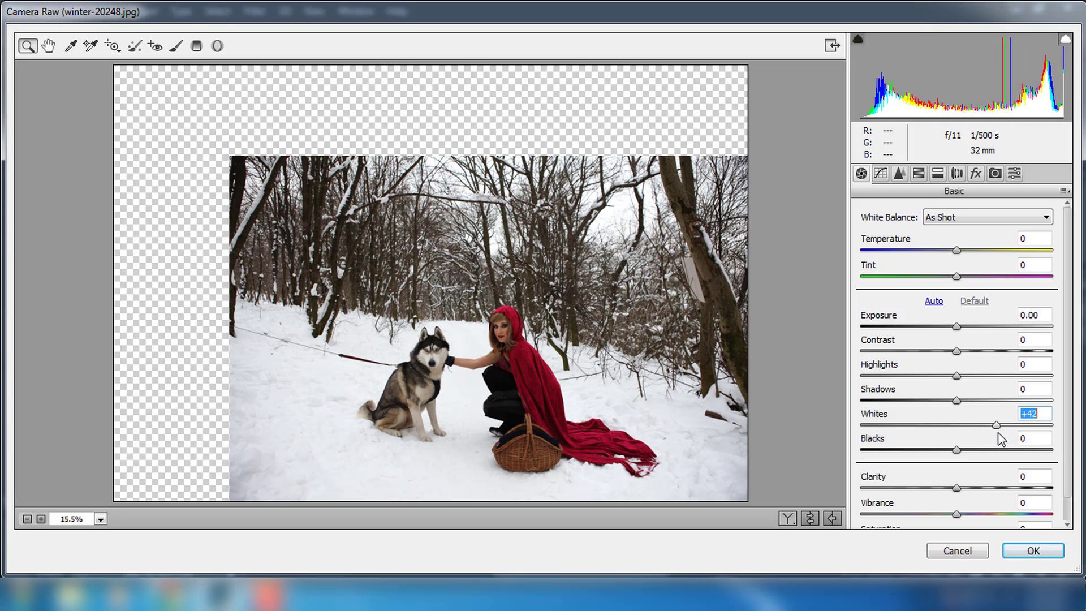
{"action": "left_click", "coordinate": [1030, 550]}
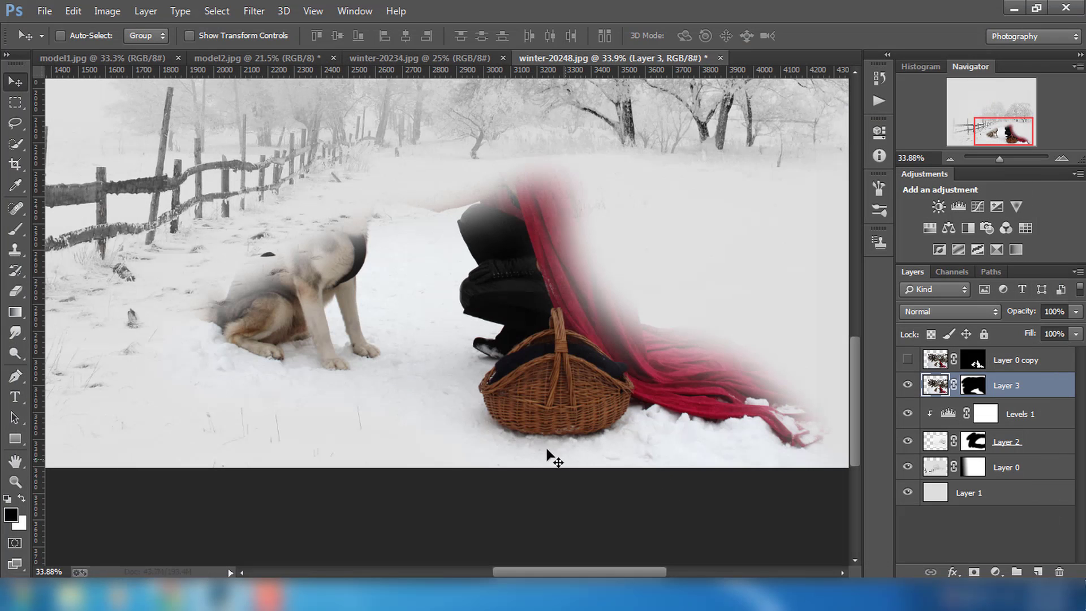
Step: Show Layer 0 copy again and zoom in and out to inspect the crisp figures
{"action": "left_click", "coordinate": [907, 360]}
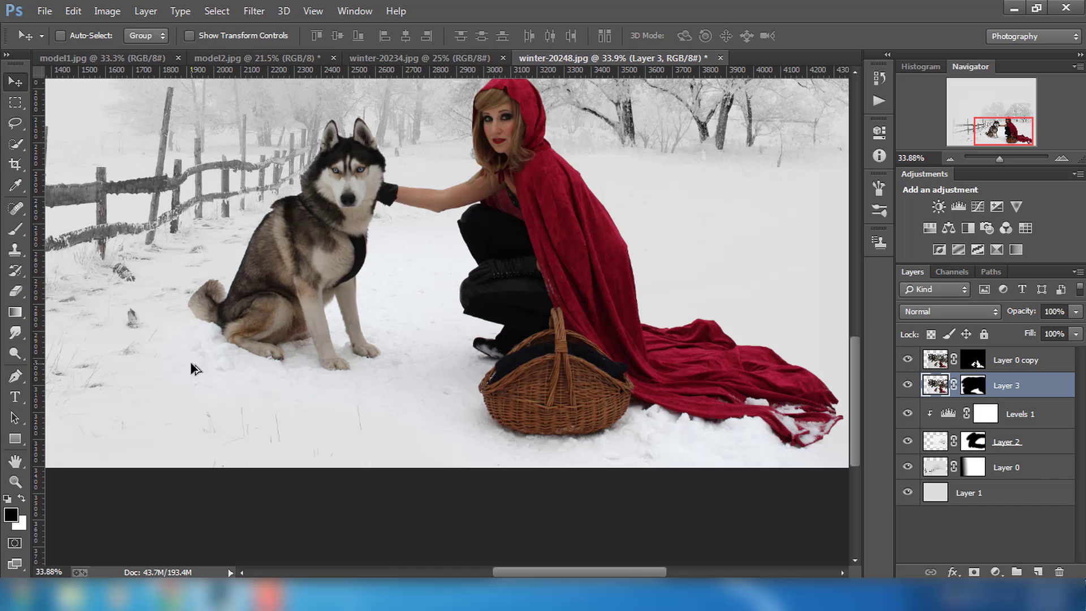
{"action": "scroll", "coordinate": [190, 365], "scroll_direction": "up", "scroll_amount": 2}
{"action": "scroll", "coordinate": [190, 365], "scroll_direction": "up", "scroll_amount": 3}
{"action": "scroll", "coordinate": [252, 385], "scroll_direction": "up", "scroll_amount": 1}
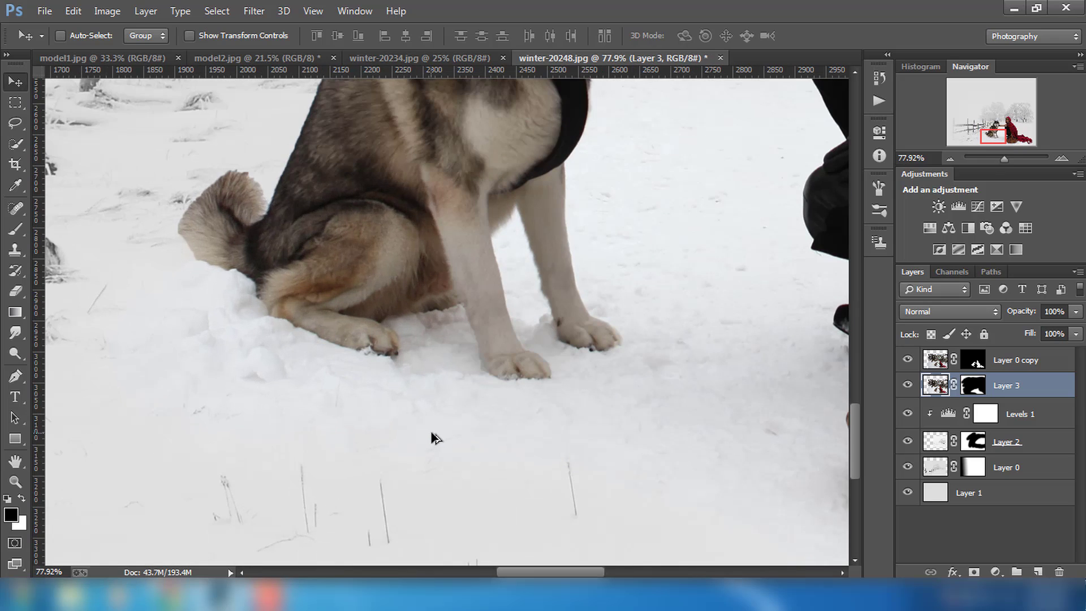
{"action": "scroll", "coordinate": [434, 437], "scroll_direction": "down", "scroll_amount": 3}
{"action": "scroll", "coordinate": [433, 437], "scroll_direction": "down", "scroll_amount": 4}
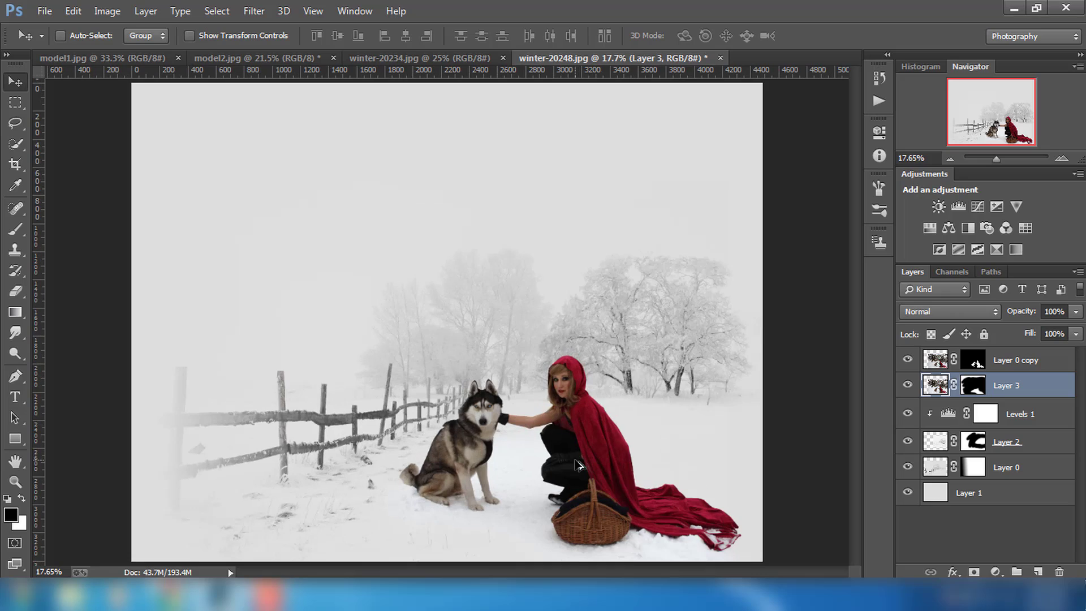
{"action": "scroll", "coordinate": [659, 459], "scroll_direction": "down", "scroll_amount": 1}
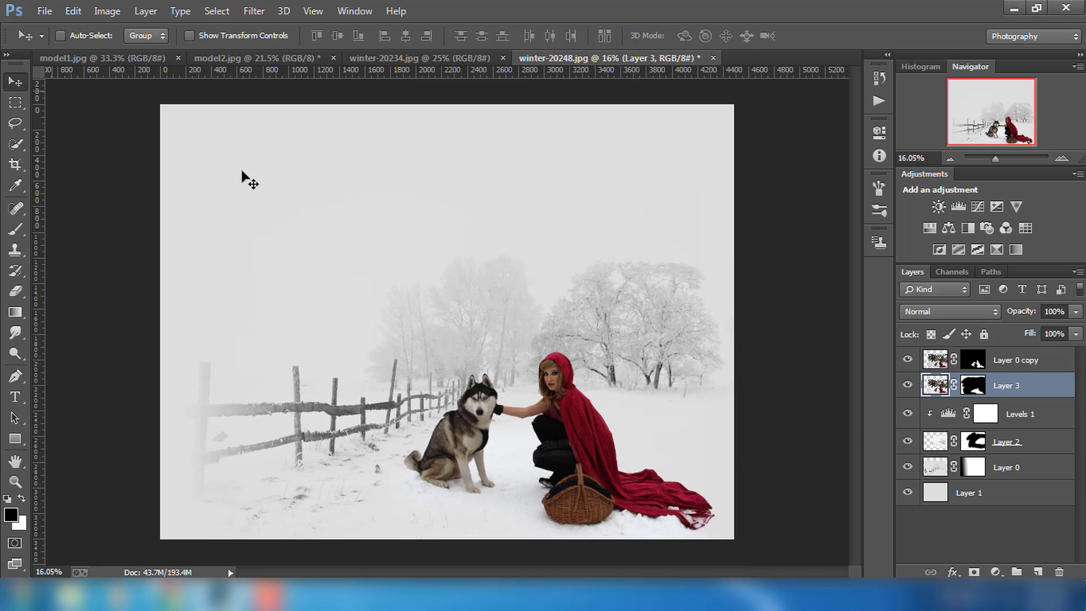
Step: Apply Layer 0 copy's layer mask permanently to its pixels and reselect the layer
{"action": "left_click", "coordinate": [936, 361]}
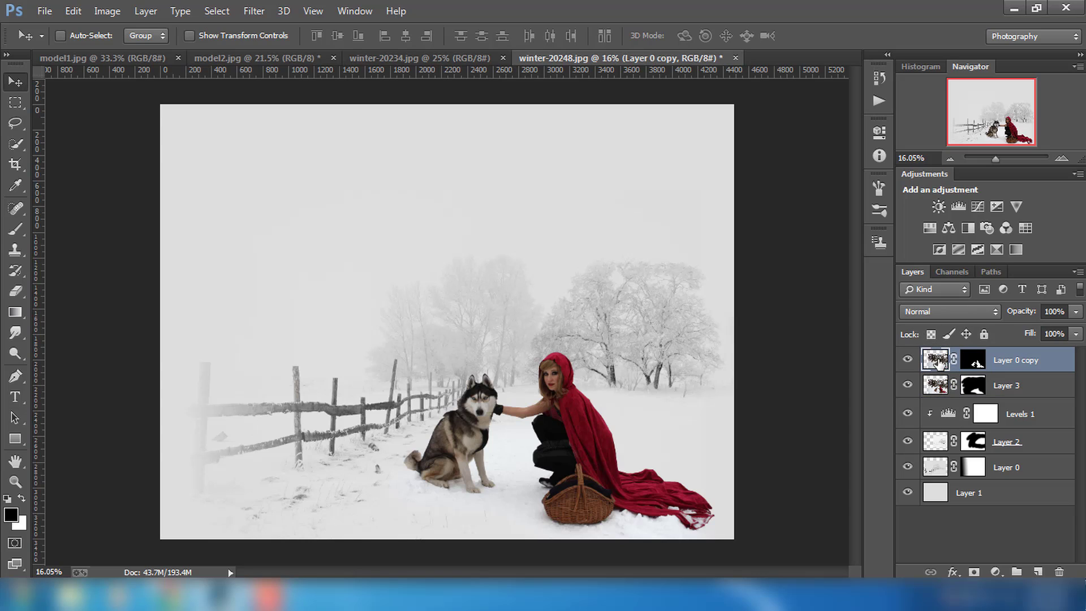
{"action": "left_click", "coordinate": [979, 365]}
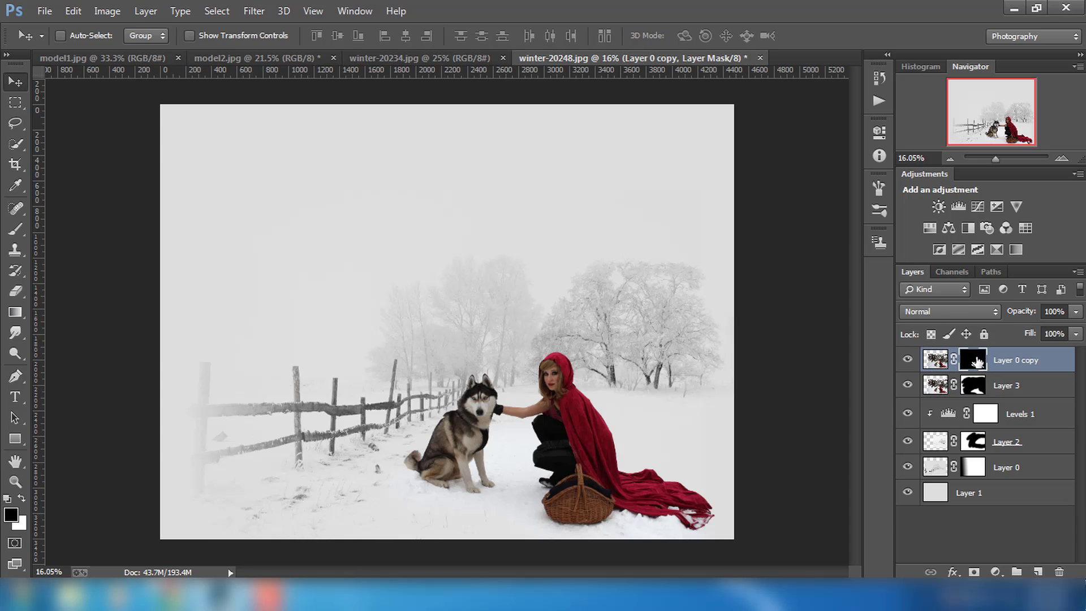
{"action": "right_click", "coordinate": [979, 366]}
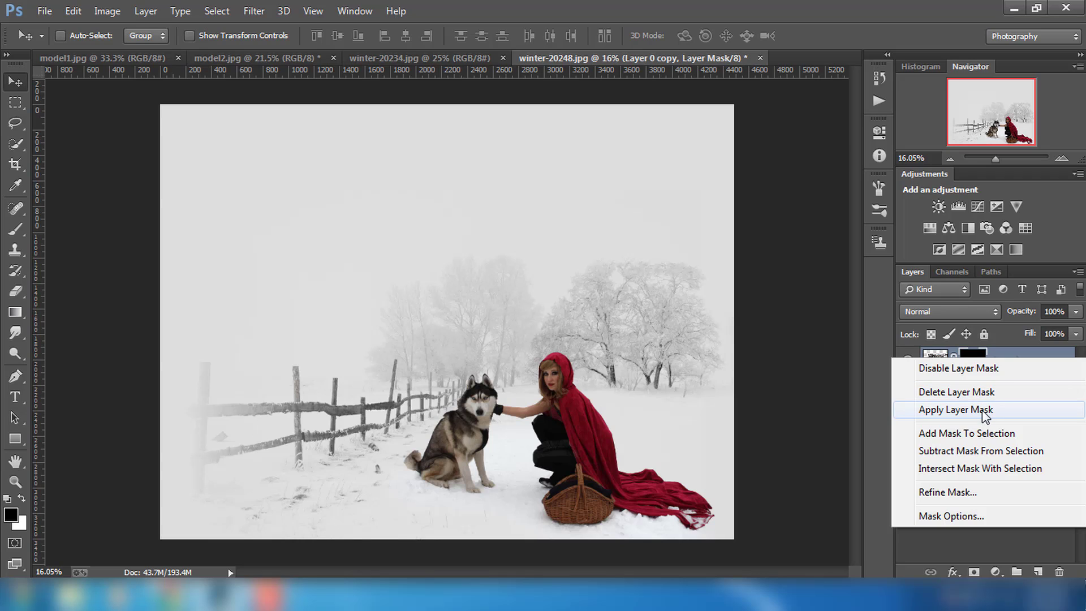
{"action": "left_click", "coordinate": [1004, 547]}
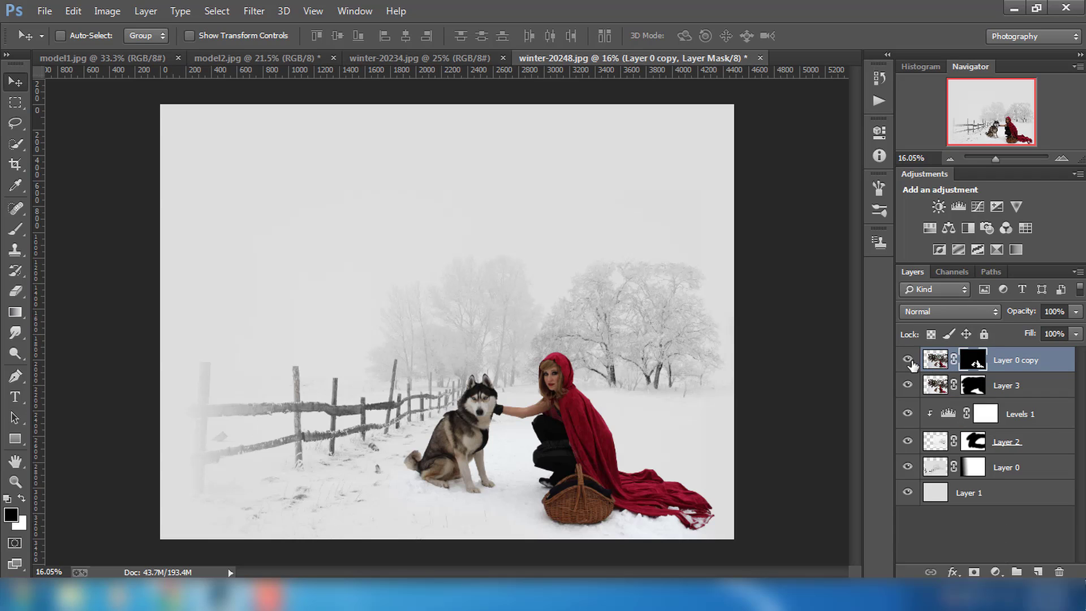
{"action": "left_click", "coordinate": [908, 360]}
{"action": "right_click", "coordinate": [974, 367]}
{"action": "left_click", "coordinate": [950, 416]}
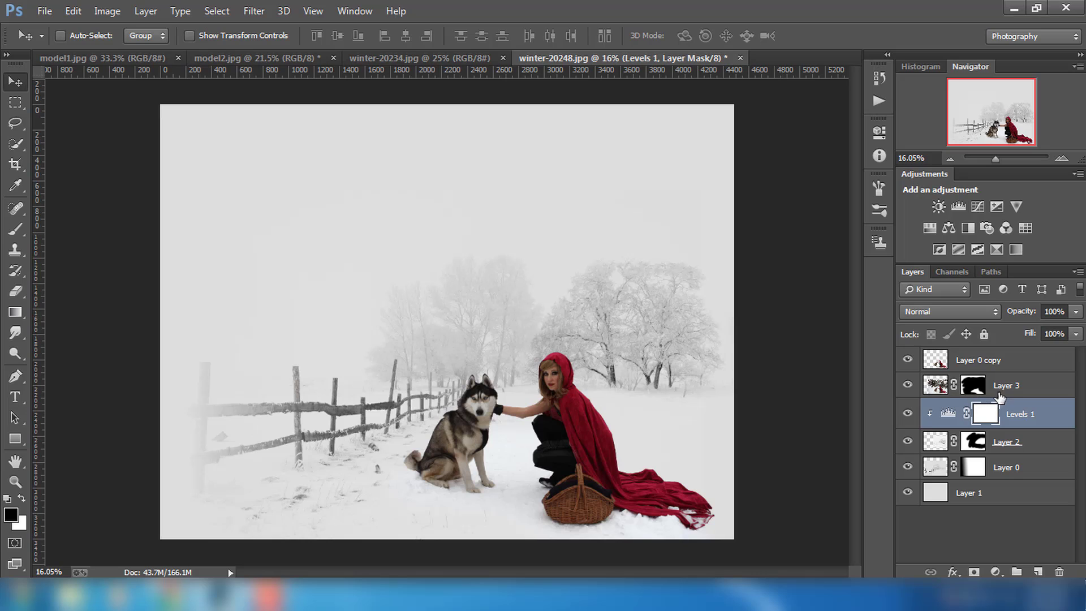
{"action": "left_click", "coordinate": [974, 365]}
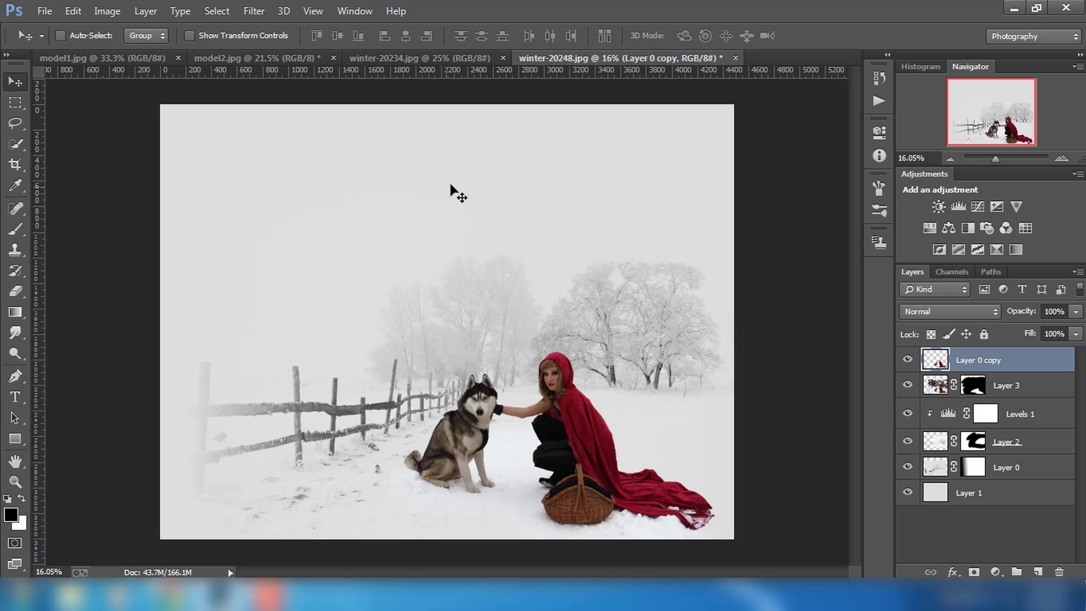
{"action": "left_click", "coordinate": [254, 11]}
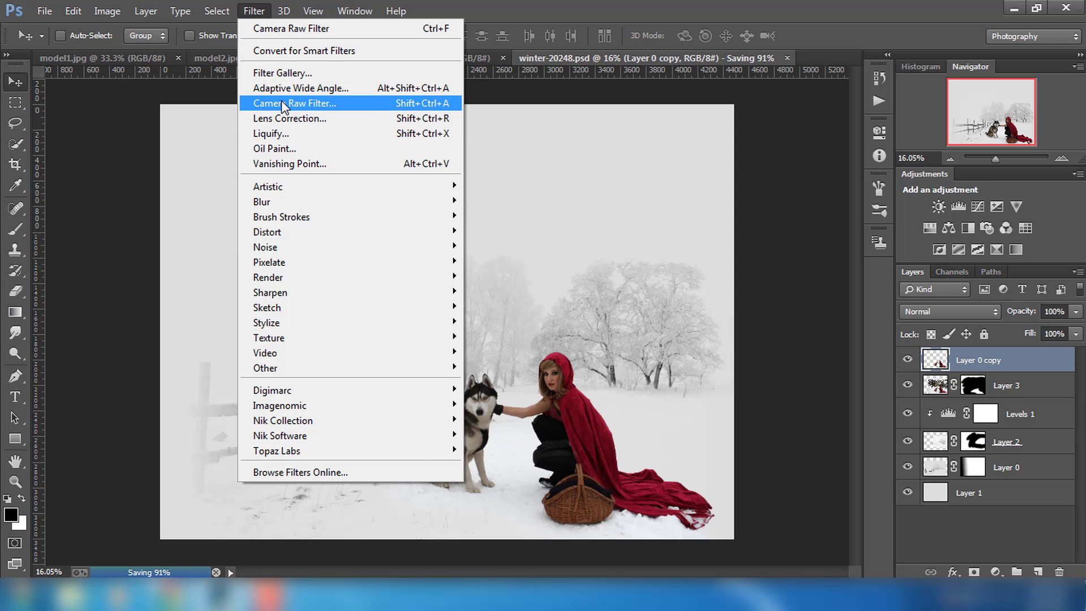
Step: Open Camera Raw on Layer 0 copy and zoom the preview onto the woman and husky
{"action": "left_click", "coordinate": [281, 101]}
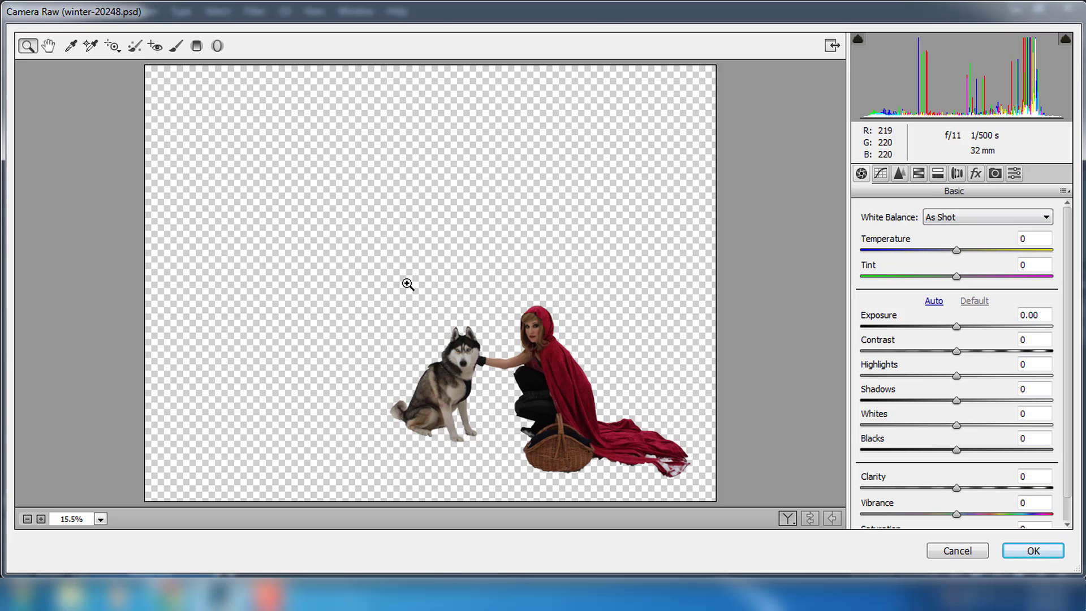
{"action": "key", "text": "ctrl+plus"}
{"action": "left_click_drag", "start_coordinate": [431, 313], "coordinate": [735, 488]}
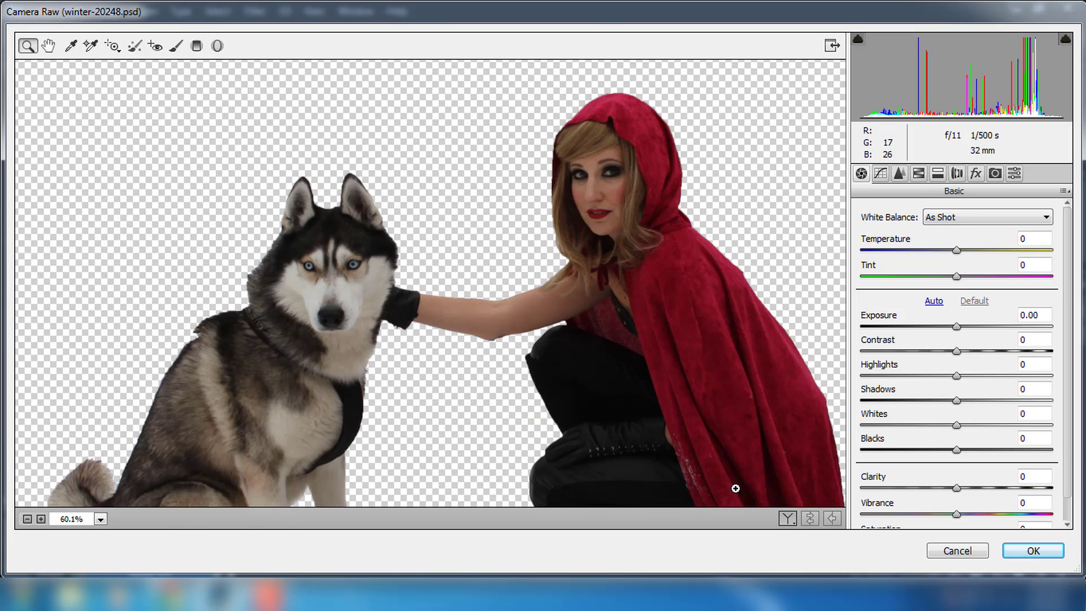
{"action": "scroll", "coordinate": [679, 410], "scroll_direction": "down", "scroll_amount": 2}
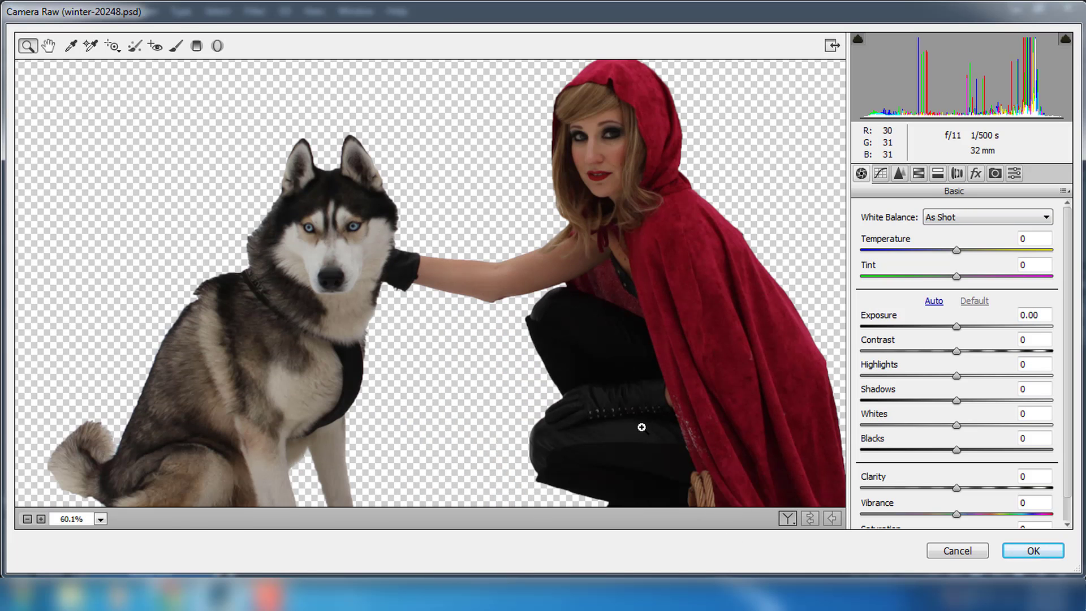
{"action": "left_click", "coordinate": [663, 276]}
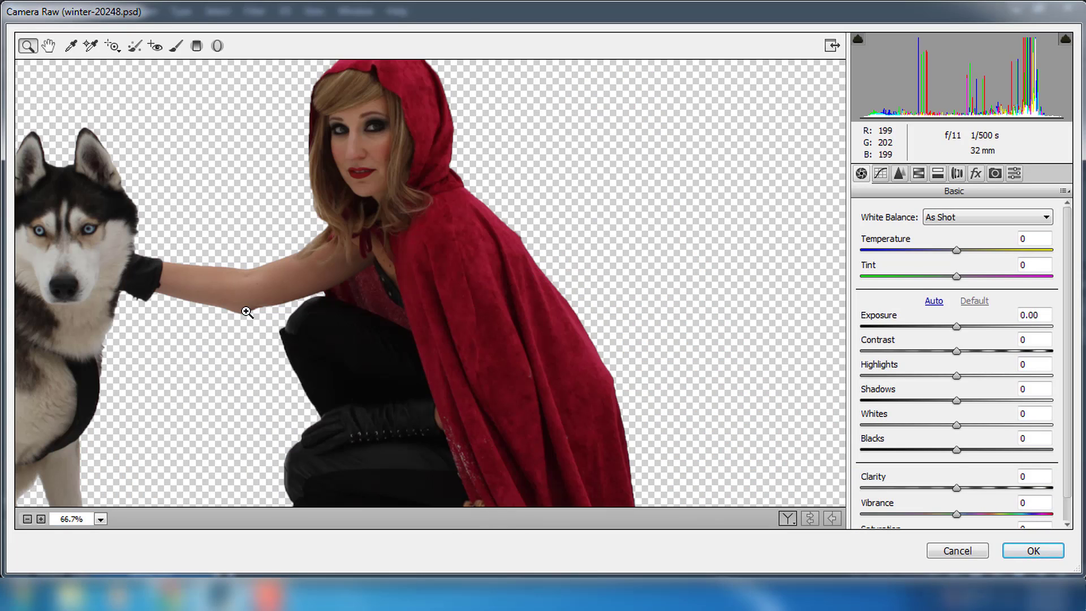
{"action": "left_click", "coordinate": [27, 518]}
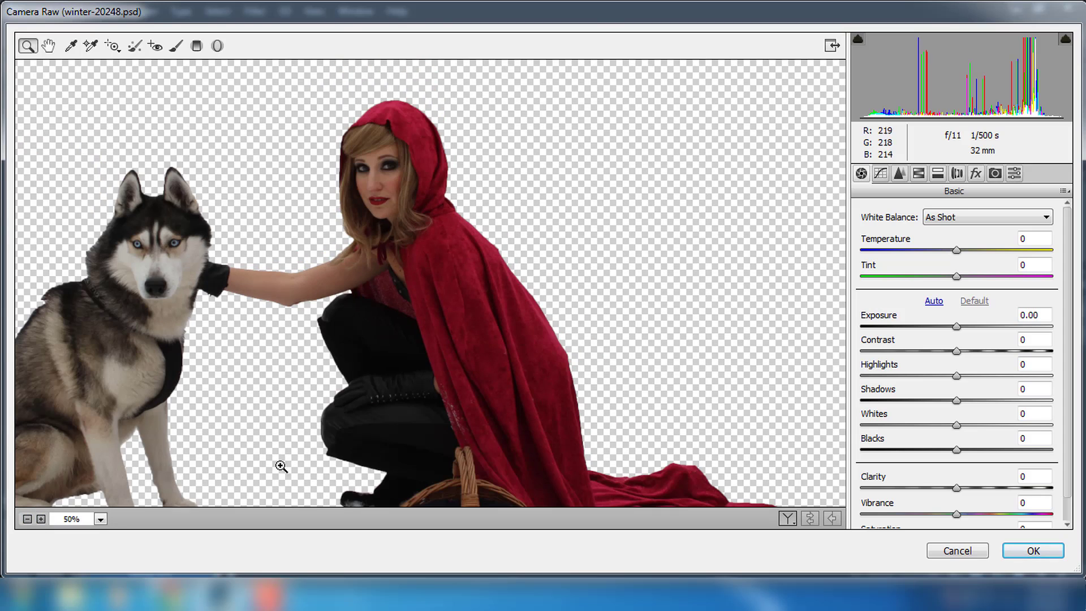
{"action": "left_click", "coordinate": [48, 45]}
{"action": "mouse_move", "coordinate": [350, 336]}
{"action": "left_mouse_down"}
{"action": "mouse_move", "coordinate": [372, 338]}
{"action": "mouse_move", "coordinate": [346, 285]}
{"action": "left_mouse_up"}
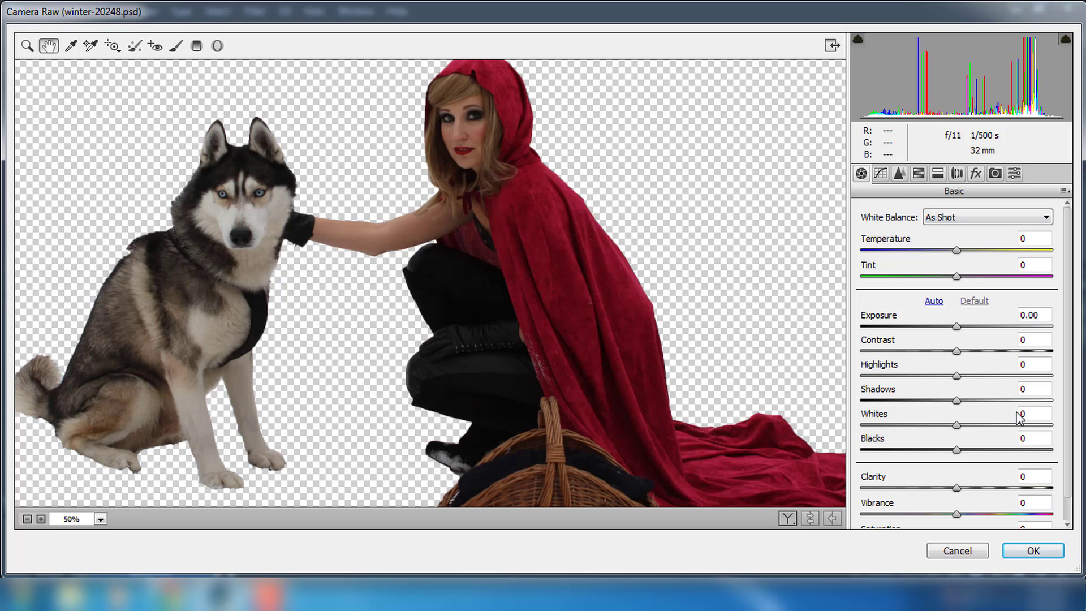
Step: Set Clarity to +23, Highlights to -34 and Shadows to -17
{"action": "left_click_drag", "start_coordinate": [957, 487], "coordinate": [999, 494]}
{"action": "left_click_drag", "start_coordinate": [978, 486], "coordinate": [980, 489]}
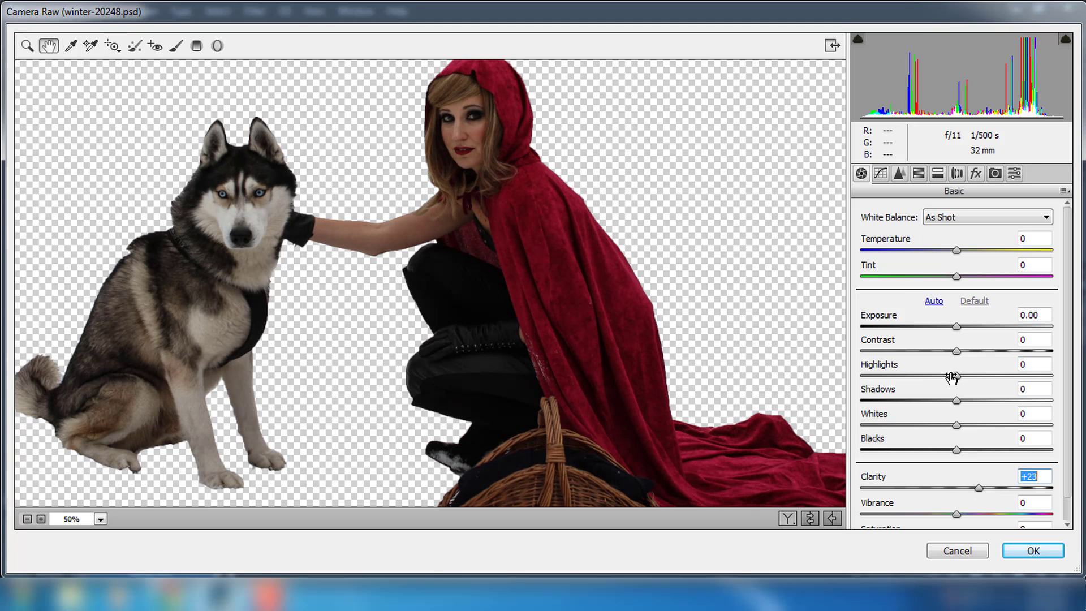
{"action": "mouse_move", "coordinate": [957, 376]}
{"action": "left_mouse_down"}
{"action": "mouse_move", "coordinate": [924, 375]}
{"action": "mouse_move", "coordinate": [939, 400]}
{"action": "left_mouse_up"}
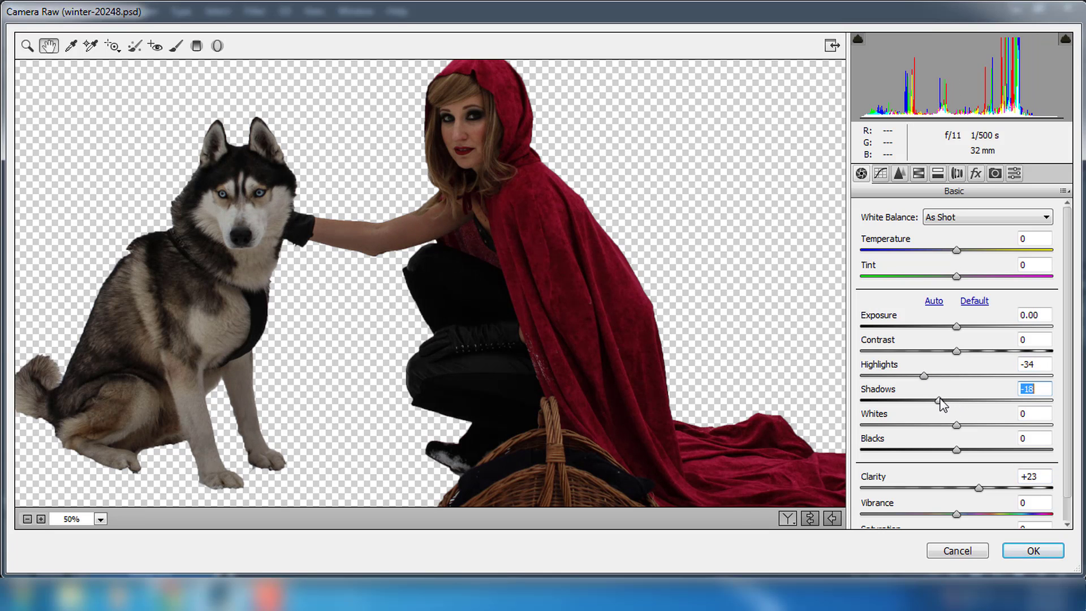
{"action": "left_click", "coordinate": [918, 174]}
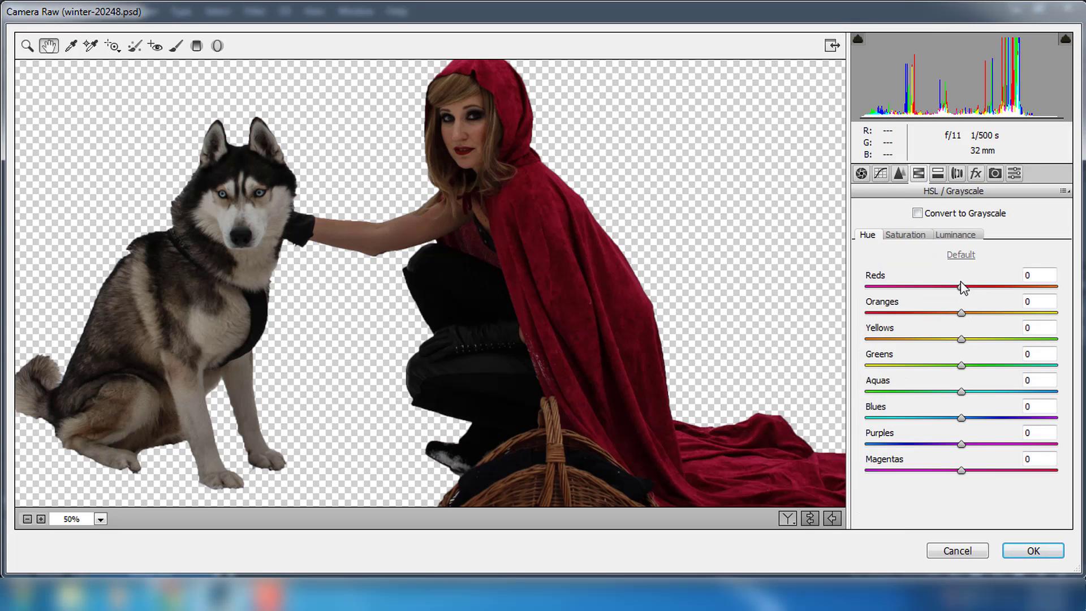
Step: Set HSL saturation to Reds +48, Greens +3 and Oranges -23
{"action": "left_click", "coordinate": [926, 241]}
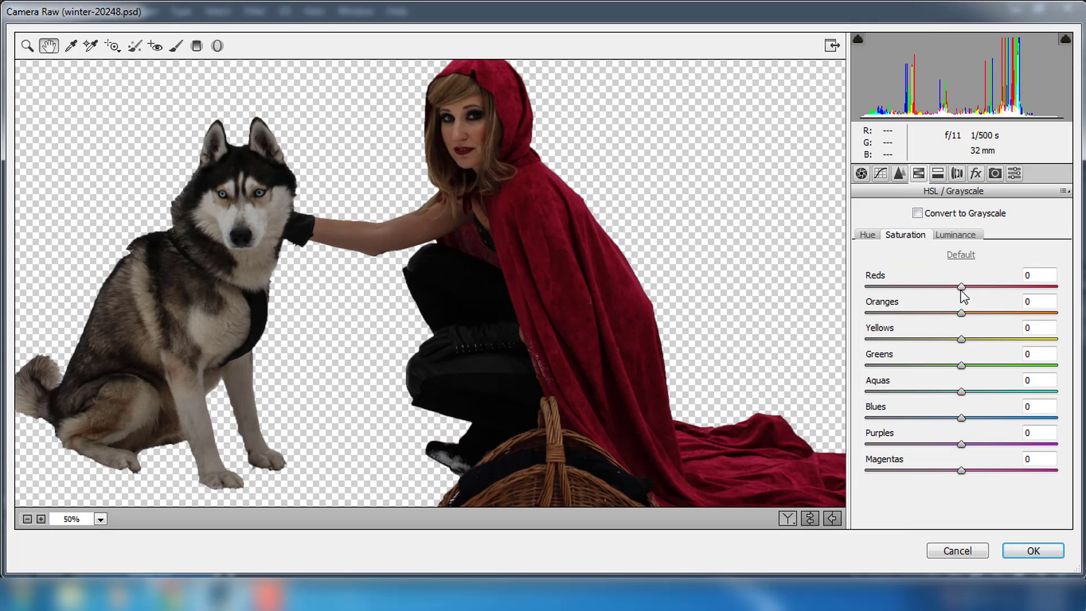
{"action": "mouse_move", "coordinate": [962, 292]}
{"action": "left_mouse_down"}
{"action": "mouse_move", "coordinate": [1022, 296]}
{"action": "mouse_move", "coordinate": [993, 308]}
{"action": "mouse_move", "coordinate": [1008, 311]}
{"action": "left_mouse_up"}
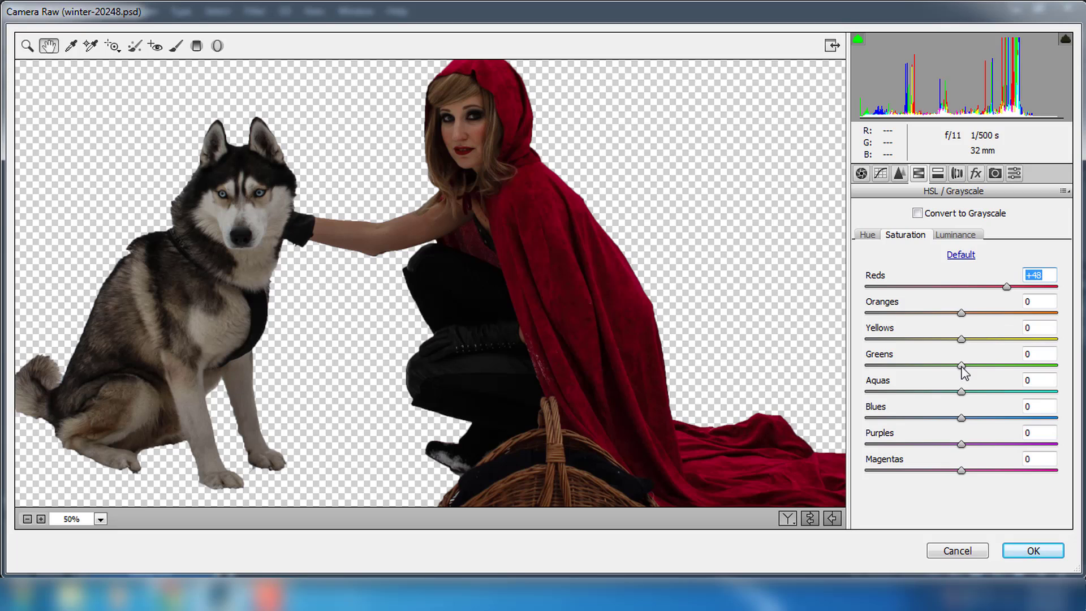
{"action": "mouse_move", "coordinate": [962, 366]}
{"action": "left_mouse_down"}
{"action": "mouse_move", "coordinate": [974, 366]}
{"action": "mouse_move", "coordinate": [964, 367]}
{"action": "left_mouse_up"}
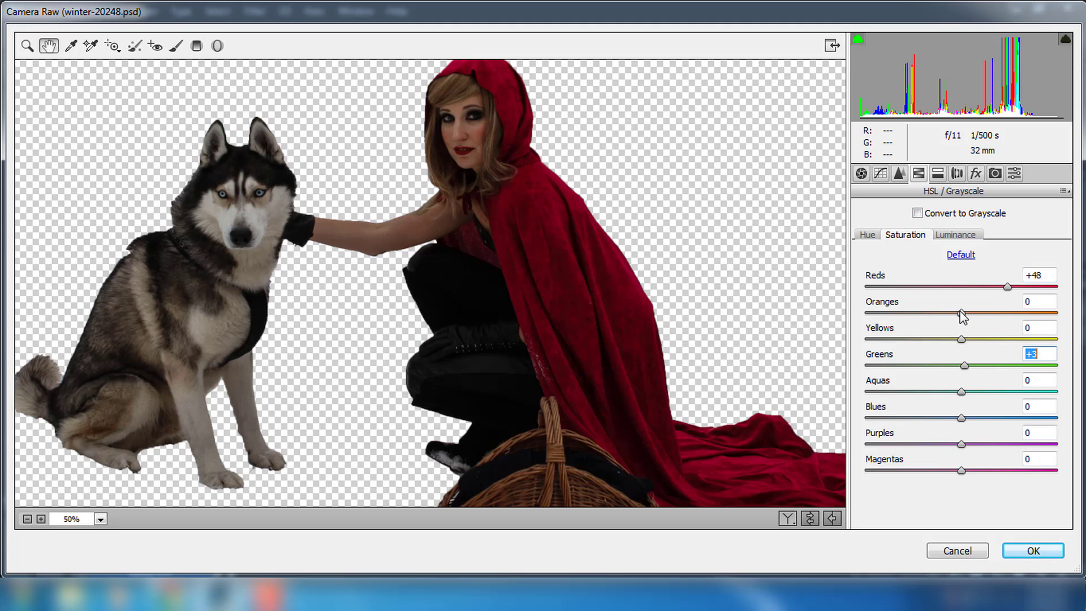
{"action": "left_click_drag", "start_coordinate": [960, 311], "coordinate": [929, 320]}
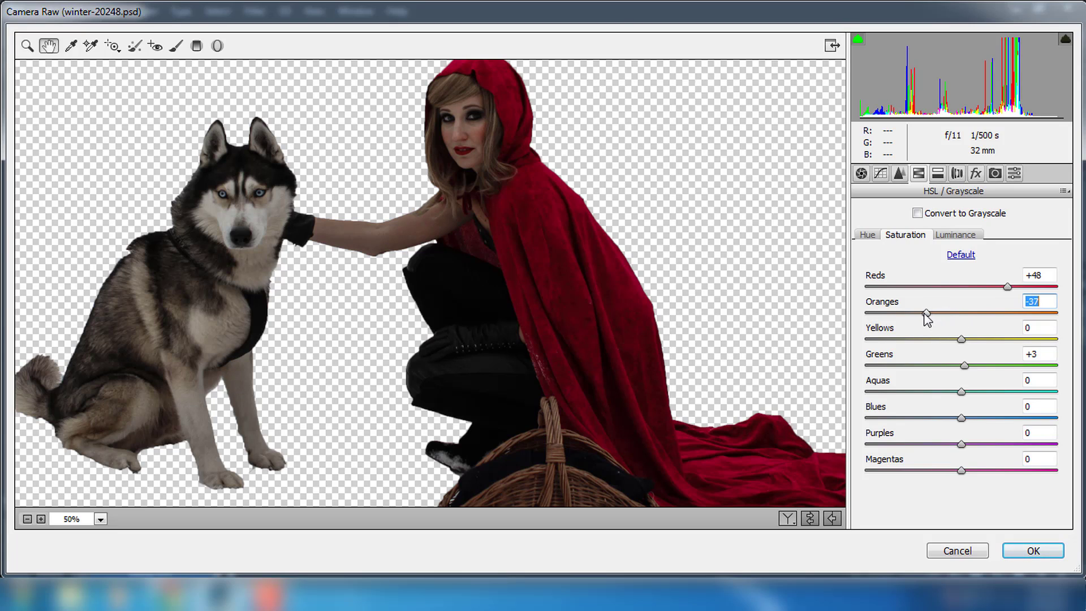
{"action": "left_click_drag", "start_coordinate": [926, 319], "coordinate": [940, 315]}
Step: Cool the white balance temperature and apply the Camera Raw grading
{"action": "left_click", "coordinate": [862, 174]}
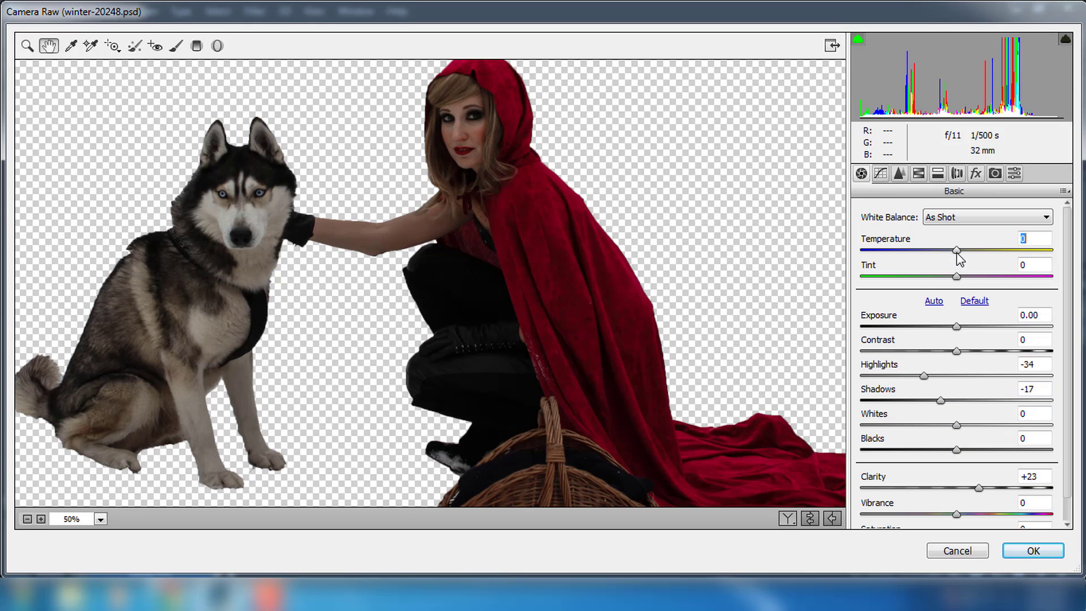
{"action": "mouse_move", "coordinate": [957, 253]}
{"action": "left_mouse_down"}
{"action": "mouse_move", "coordinate": [944, 251]}
{"action": "mouse_move", "coordinate": [952, 256]}
{"action": "left_mouse_up"}
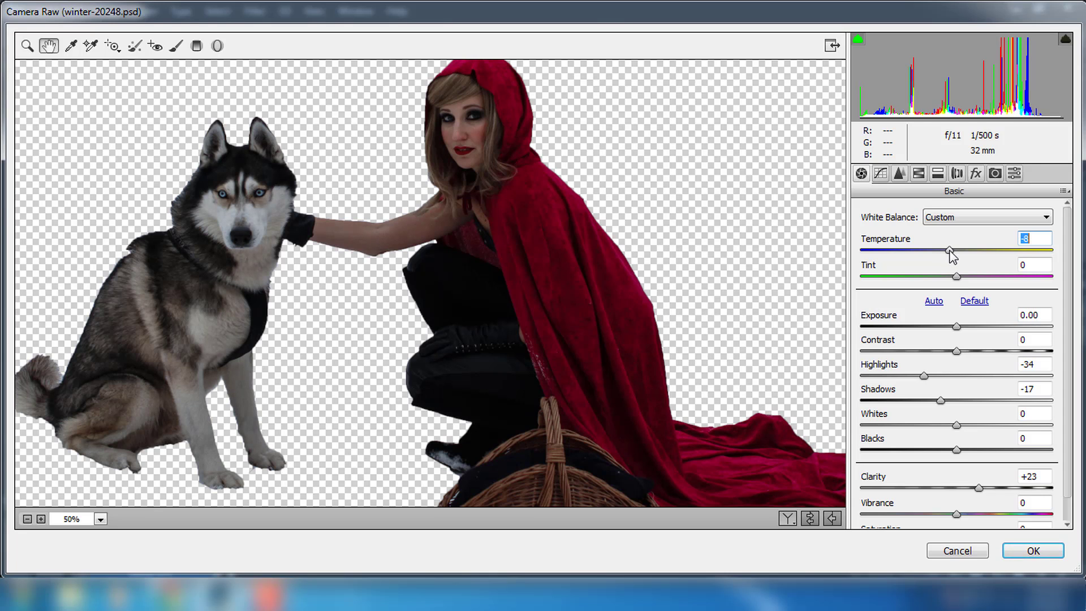
{"action": "left_click", "coordinate": [1028, 546]}
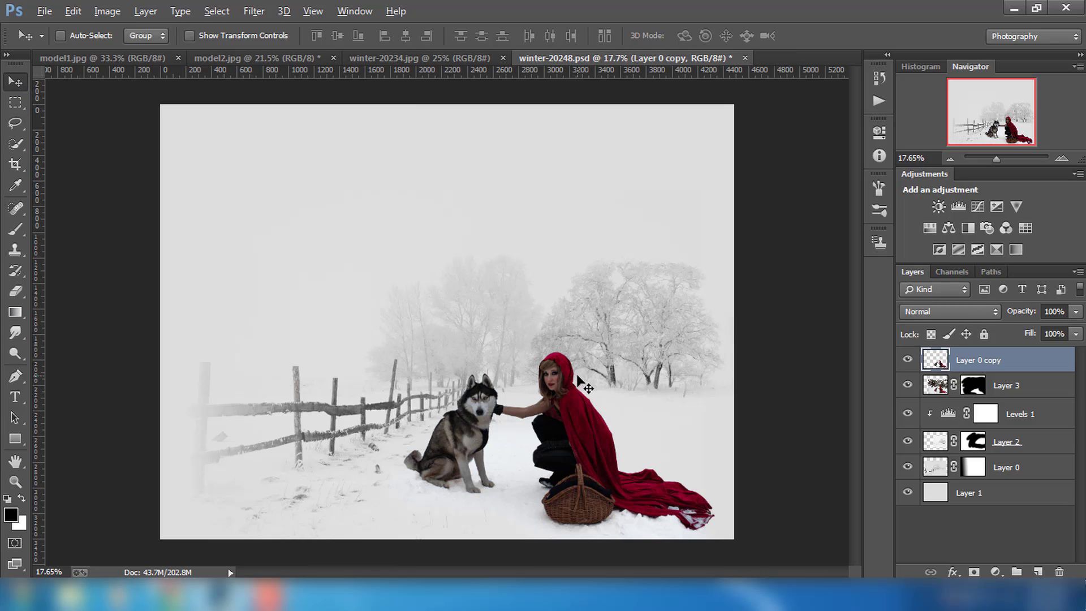
Step: Zoom around the composite, then switch to the model1.jpg snow-girl document
{"action": "scroll", "coordinate": [588, 422], "scroll_direction": "up", "scroll_amount": 3}
{"action": "scroll", "coordinate": [585, 413], "scroll_direction": "down", "scroll_amount": 2}
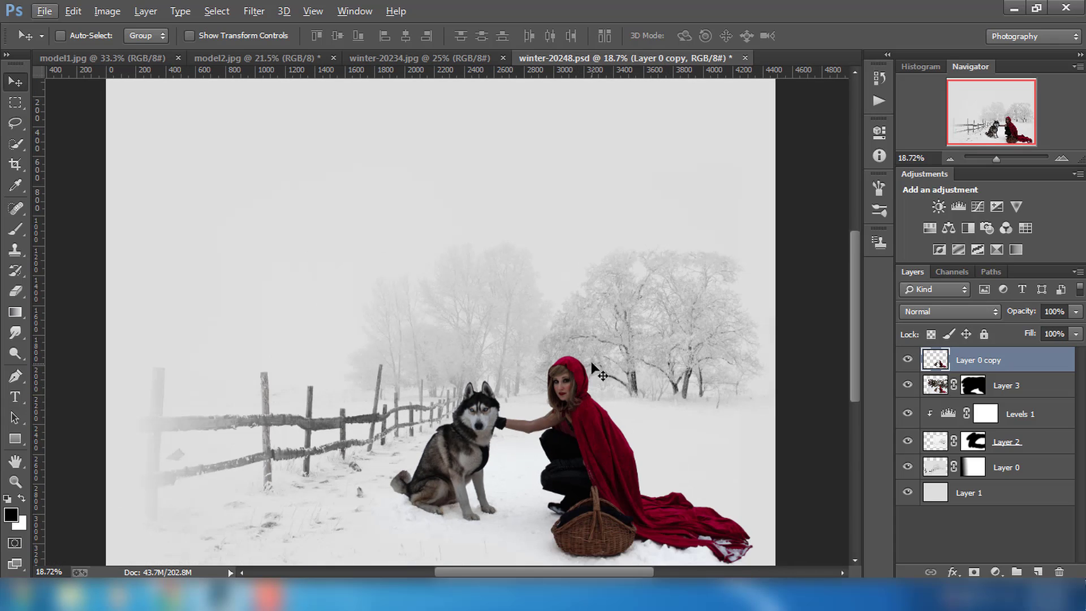
{"action": "scroll", "coordinate": [592, 365], "scroll_direction": "up", "scroll_amount": 1}
{"action": "scroll", "coordinate": [592, 363], "scroll_direction": "up", "scroll_amount": 1}
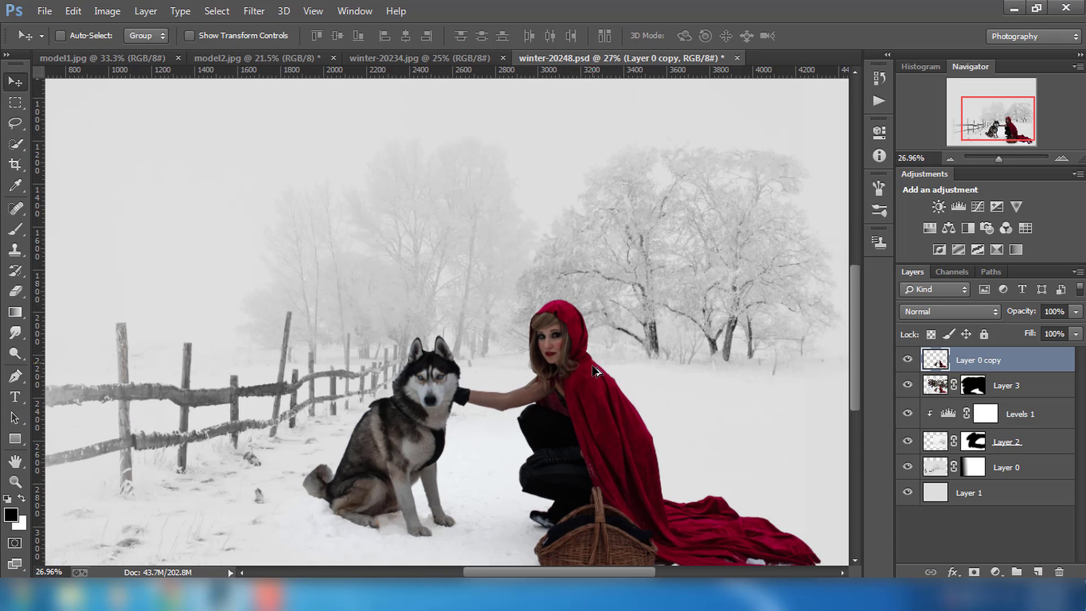
{"action": "scroll", "coordinate": [595, 372], "scroll_direction": "down", "scroll_amount": 1}
{"action": "scroll", "coordinate": [595, 371], "scroll_direction": "down", "scroll_amount": 1}
{"action": "scroll", "coordinate": [595, 372], "scroll_direction": "up", "scroll_amount": 1}
{"action": "scroll", "coordinate": [595, 373], "scroll_direction": "up", "scroll_amount": 1}
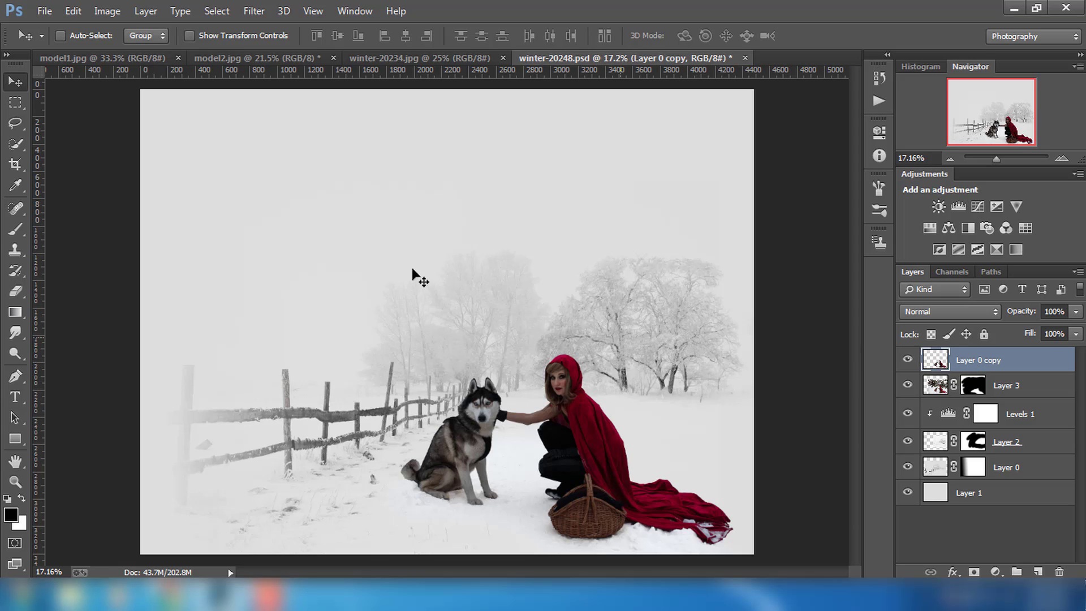
{"action": "left_click", "coordinate": [111, 57]}
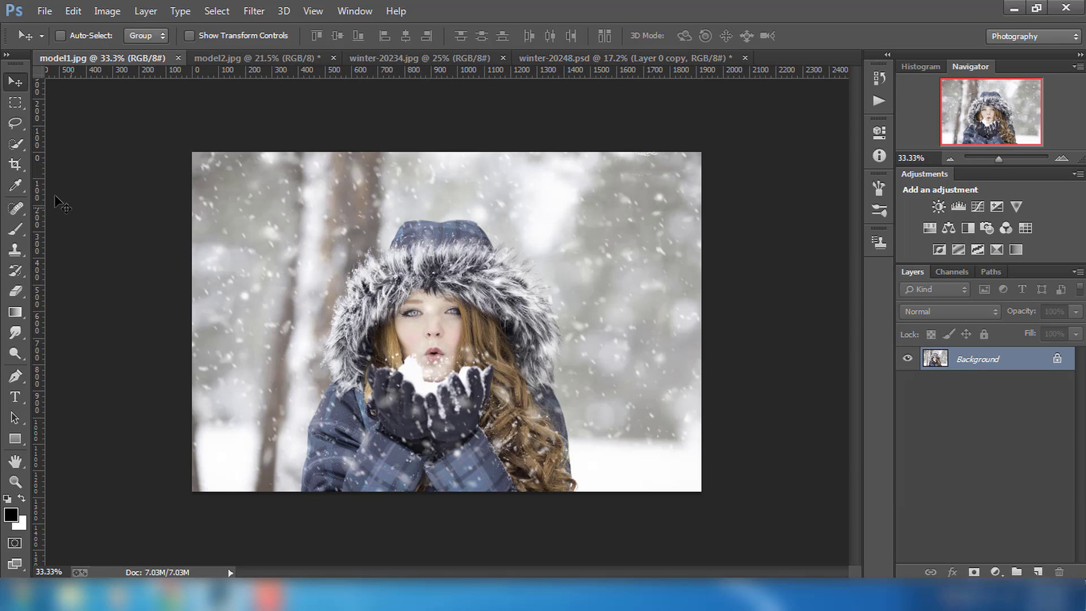
Step: Quick-select the fur-hooded girl and add a layer mask hiding her snowy backdrop
{"action": "left_click", "coordinate": [25, 145]}
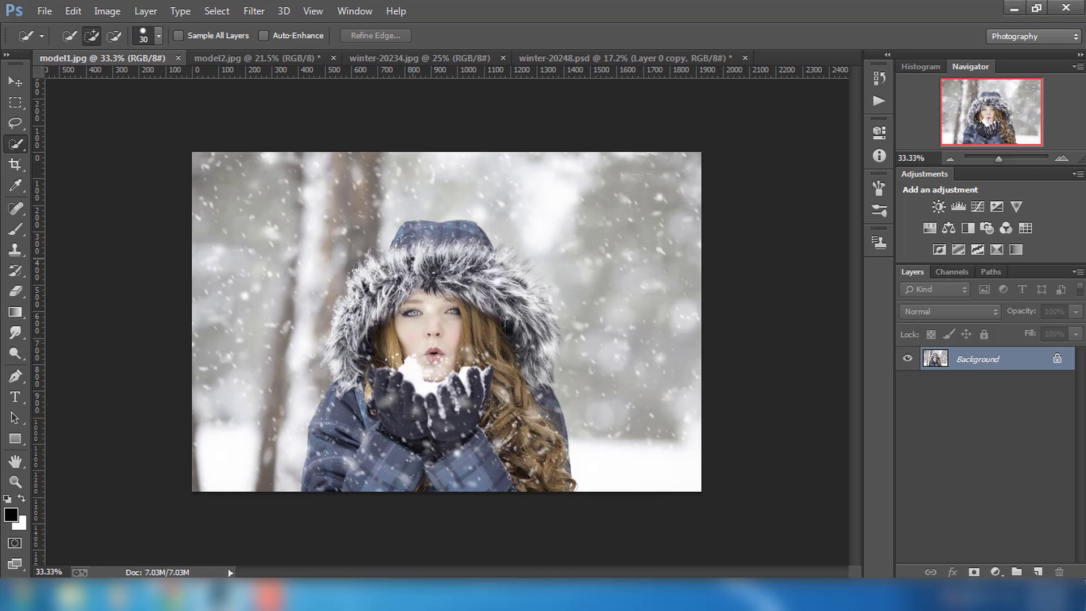
{"action": "mouse_move", "coordinate": [412, 248]}
{"action": "left_mouse_down"}
{"action": "mouse_move", "coordinate": [516, 299]}
{"action": "mouse_move", "coordinate": [440, 483]}
{"action": "left_mouse_up"}
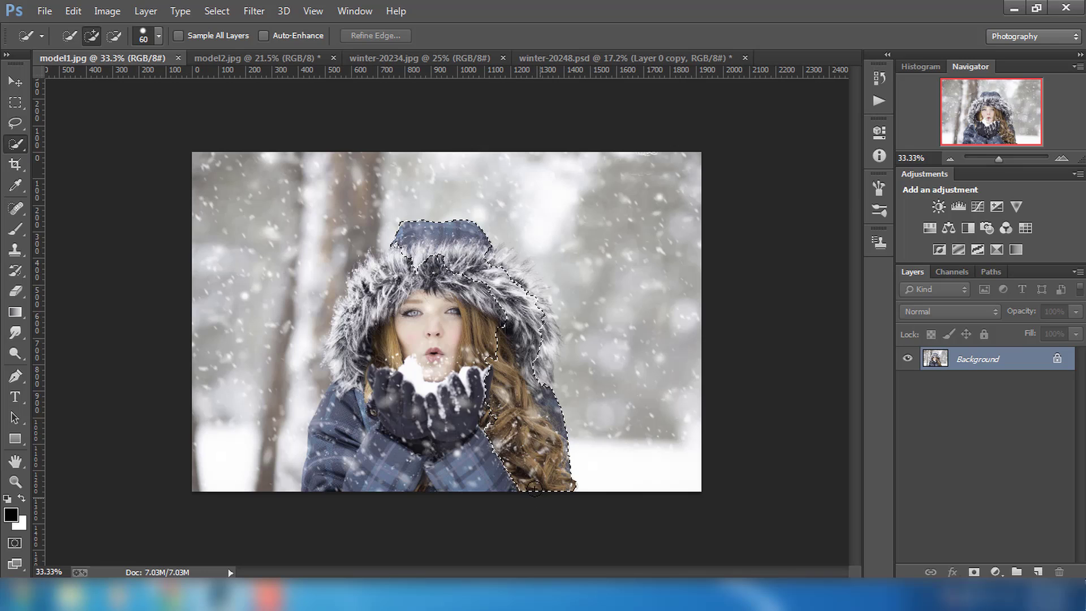
{"action": "mouse_move", "coordinate": [439, 484]}
{"action": "left_mouse_down"}
{"action": "mouse_move", "coordinate": [375, 284]}
{"action": "mouse_move", "coordinate": [341, 326]}
{"action": "mouse_move", "coordinate": [349, 406]}
{"action": "mouse_move", "coordinate": [334, 485]}
{"action": "left_mouse_up"}
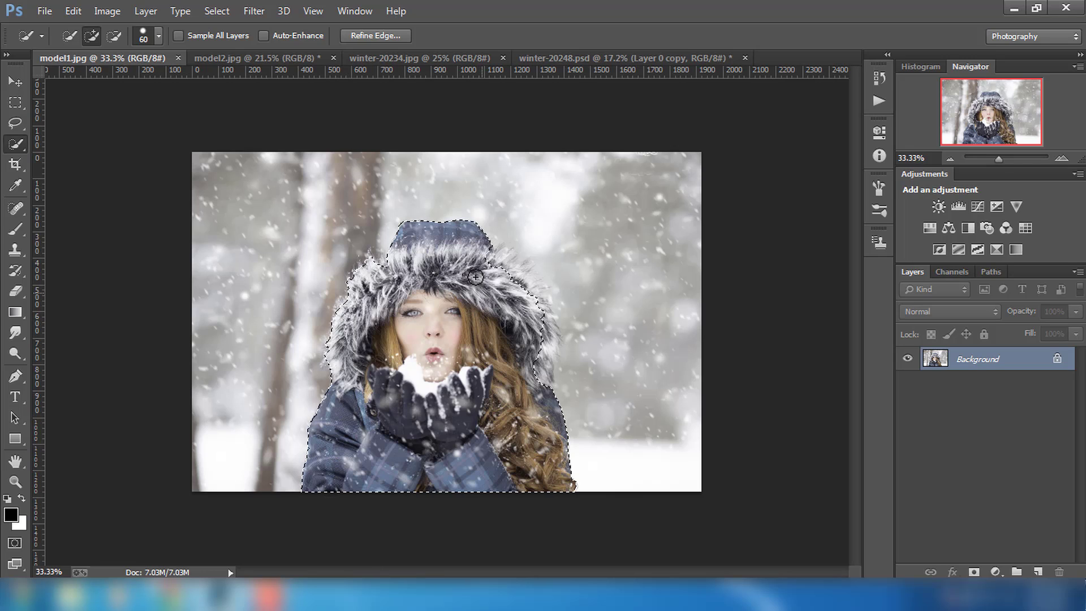
{"action": "left_click_drag", "start_coordinate": [495, 263], "coordinate": [543, 372]}
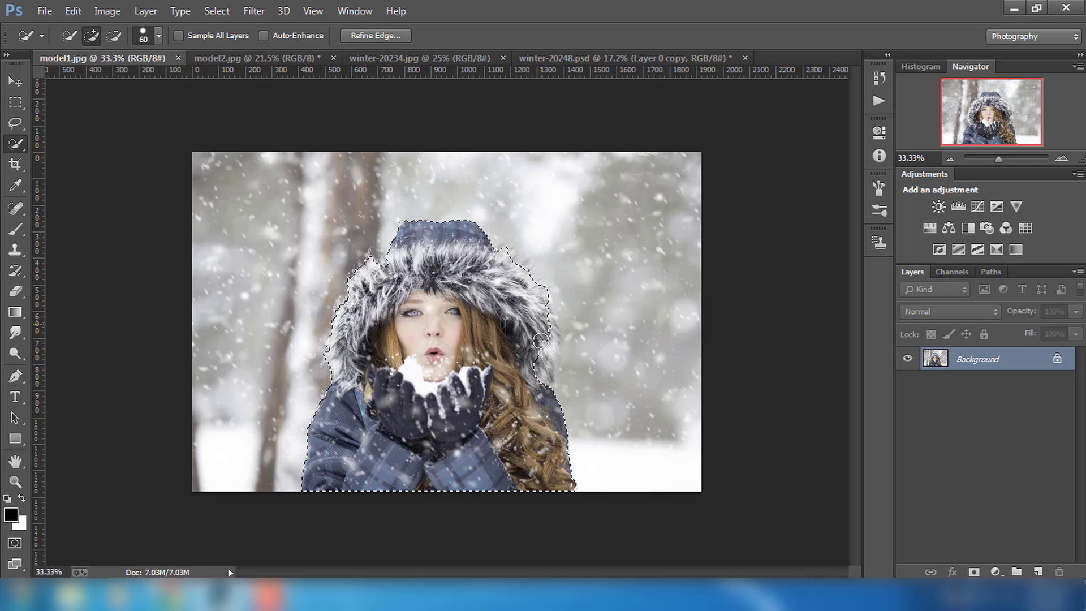
{"action": "left_click_drag", "start_coordinate": [538, 316], "coordinate": [544, 343]}
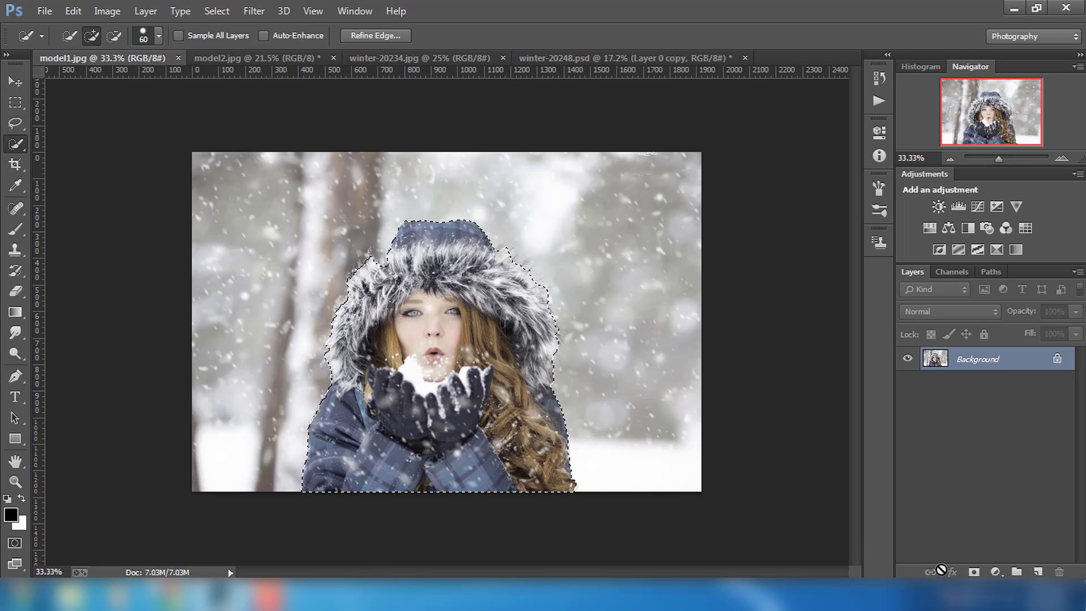
{"action": "left_click", "coordinate": [974, 572]}
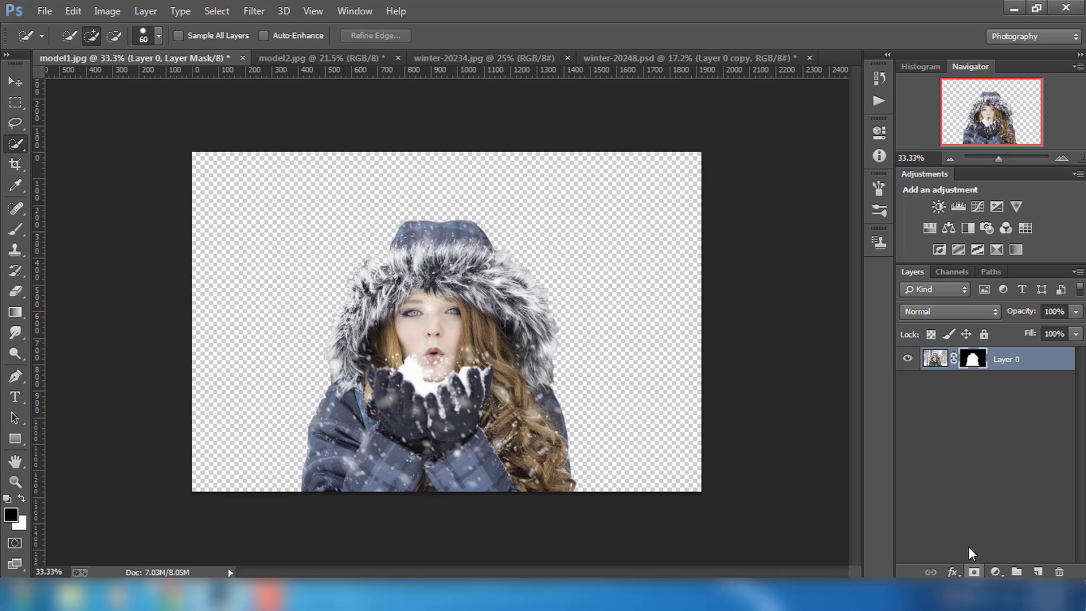
{"action": "right_click", "coordinate": [972, 358]}
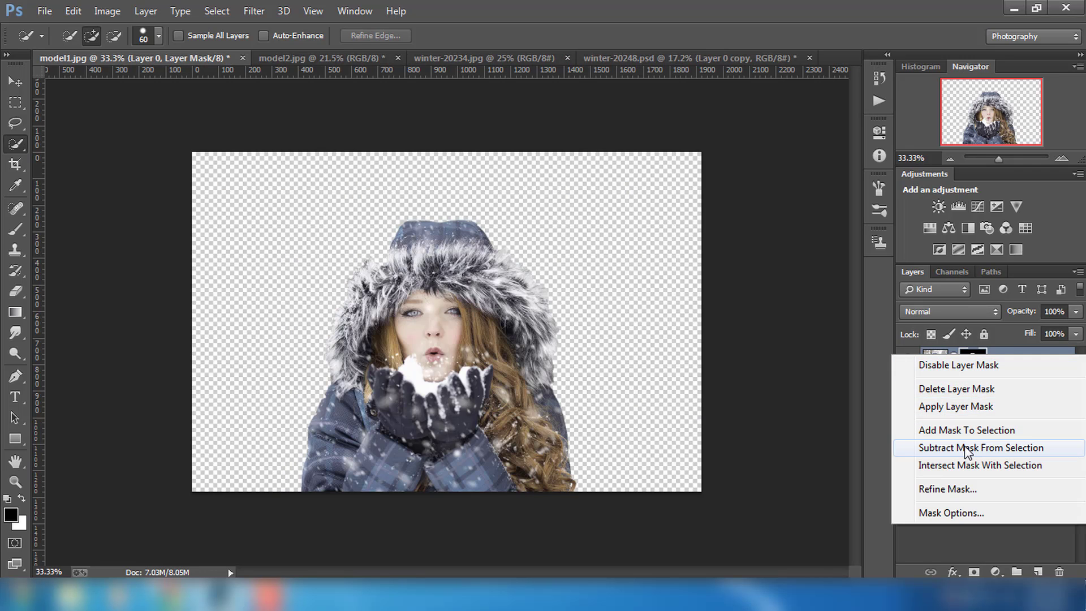
Step: Refine the hood's fur edges with a size-62 refine brush, then drag her toward winter-20248.psd
{"action": "left_click", "coordinate": [948, 489]}
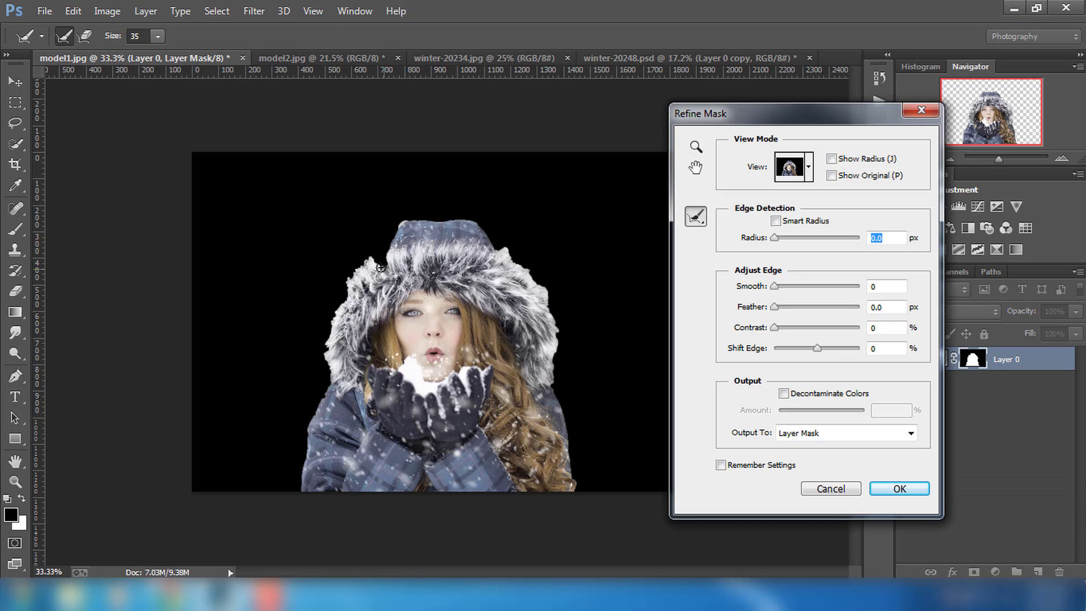
{"action": "left_click", "coordinate": [157, 36]}
{"action": "left_click_drag", "start_coordinate": [156, 52], "coordinate": [177, 54]}
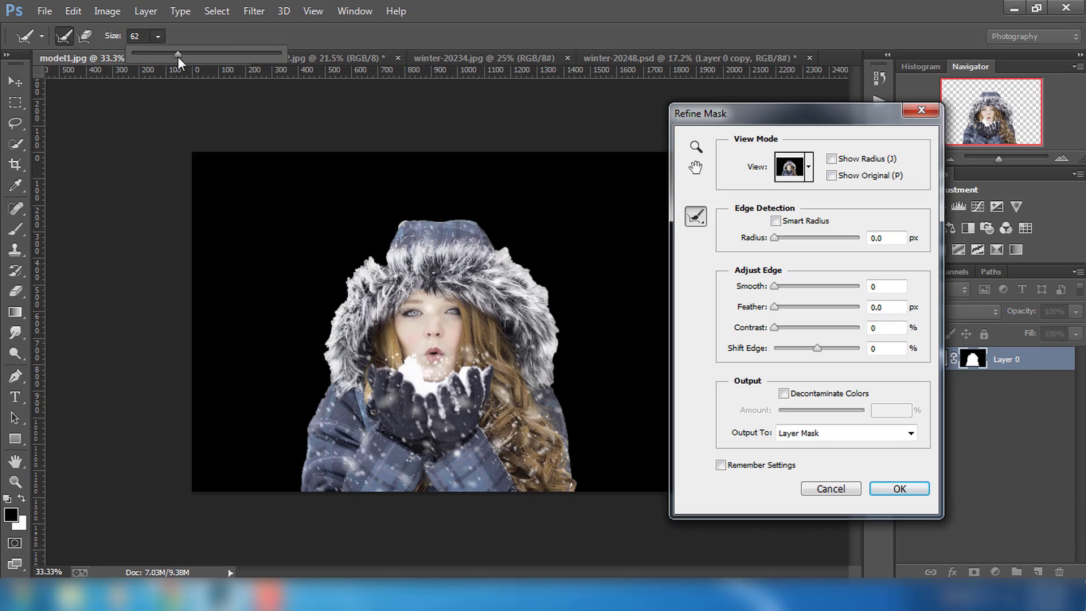
{"action": "mouse_move", "coordinate": [376, 264]}
{"action": "left_mouse_down"}
{"action": "mouse_move", "coordinate": [342, 294]}
{"action": "mouse_move", "coordinate": [333, 377]}
{"action": "left_mouse_up"}
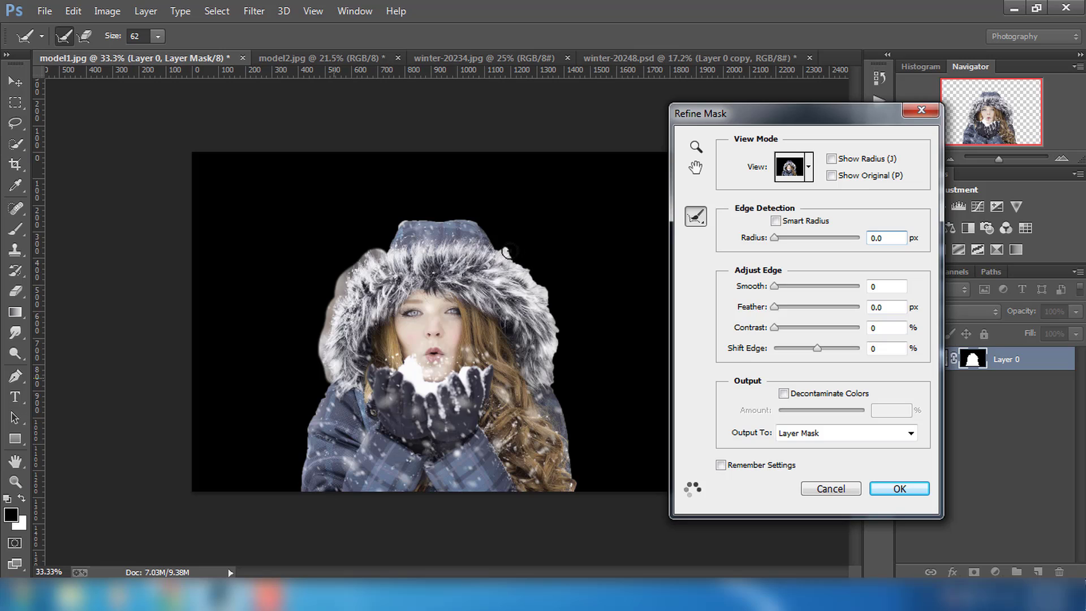
{"action": "left_click_drag", "start_coordinate": [508, 257], "coordinate": [553, 332]}
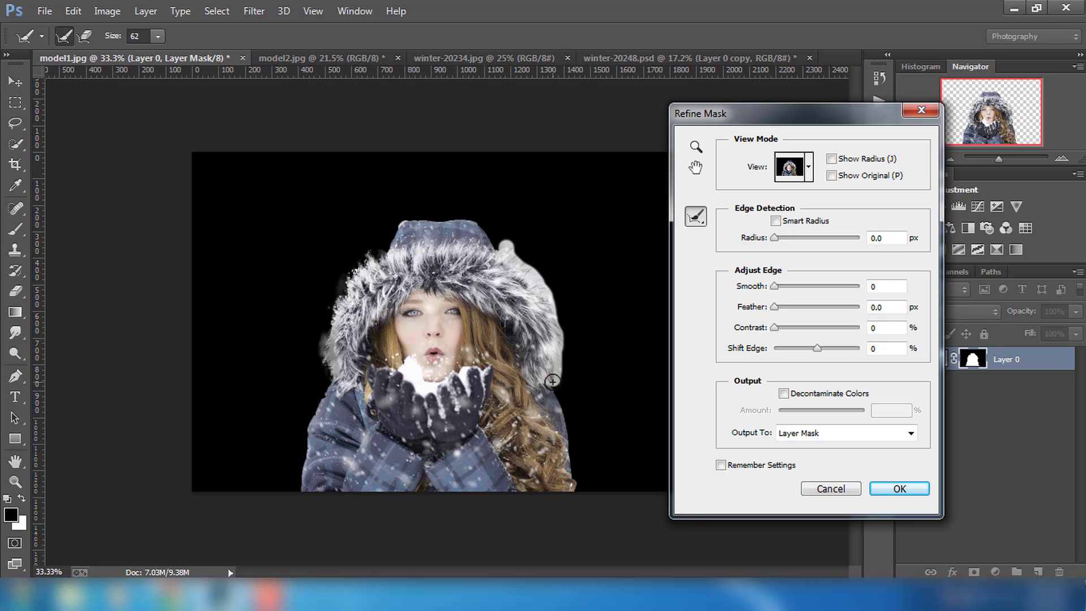
{"action": "left_click_drag", "start_coordinate": [553, 332], "coordinate": [554, 390]}
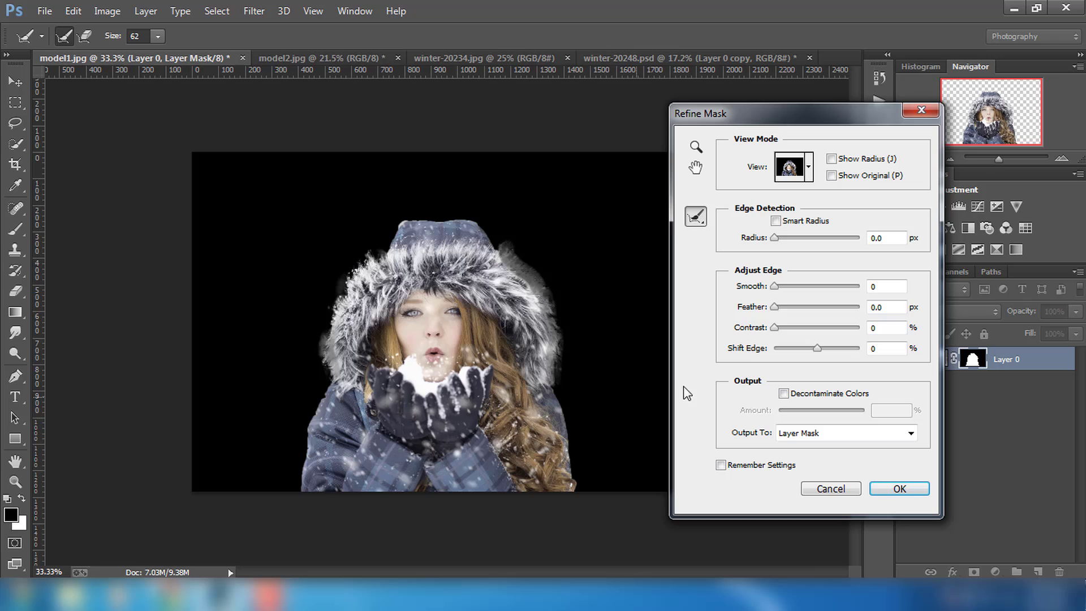
{"action": "left_click", "coordinate": [899, 489]}
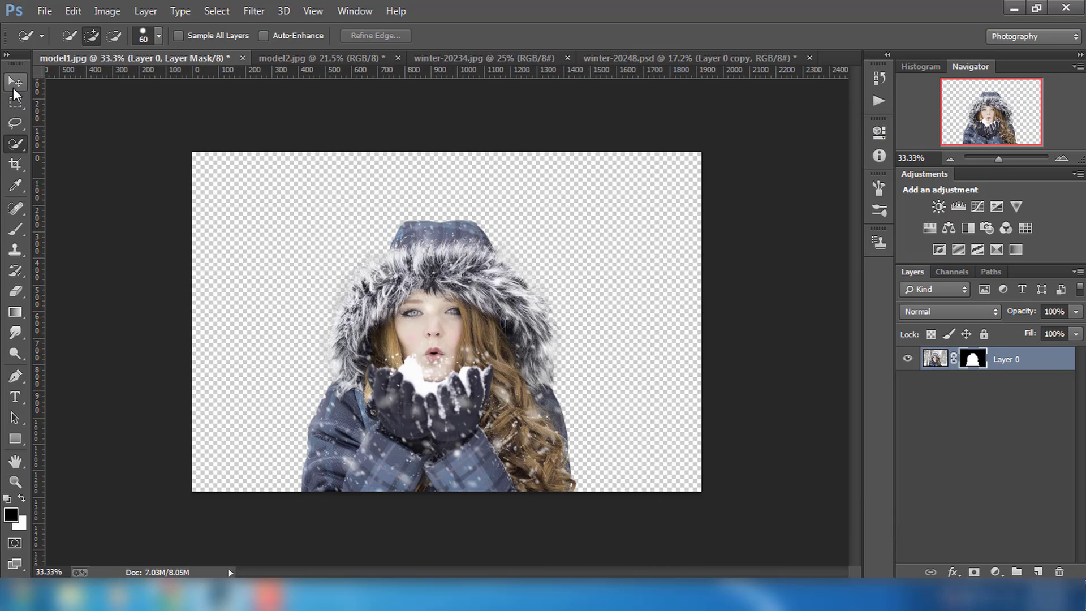
{"action": "left_click", "coordinate": [14, 85]}
{"action": "mouse_move", "coordinate": [463, 399]}
{"action": "left_mouse_down"}
{"action": "mouse_move", "coordinate": [626, 61]}
{"action": "mouse_move", "coordinate": [594, 103]}
{"action": "left_mouse_up"}
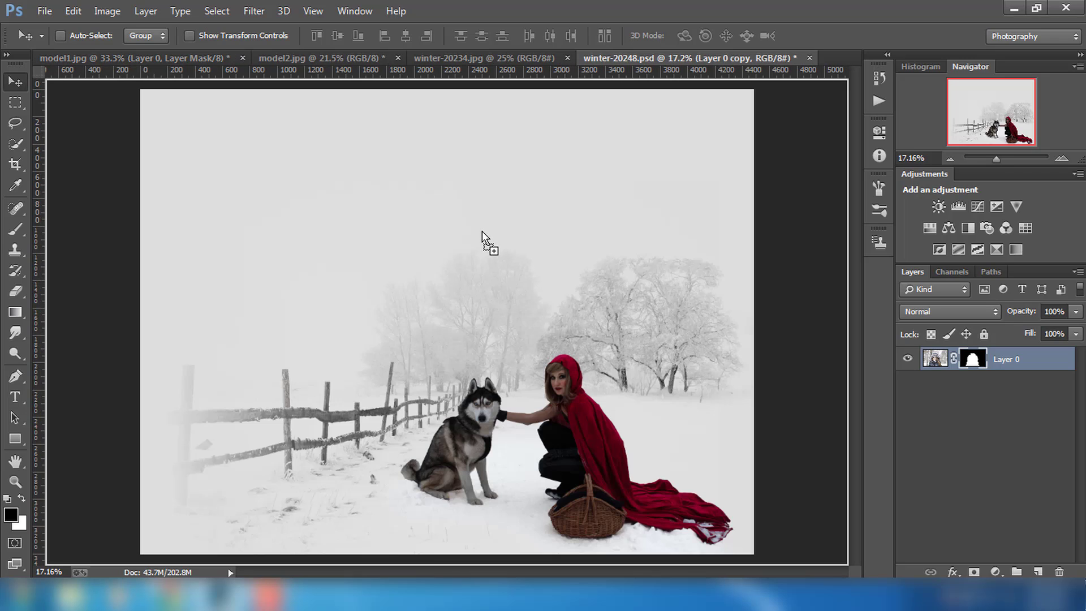
Step: Drop the cut-out snow girl into winter-20248.psd and convert Layer 4 to a smart object
{"action": "left_click_drag", "start_coordinate": [483, 225], "coordinate": [426, 212]}
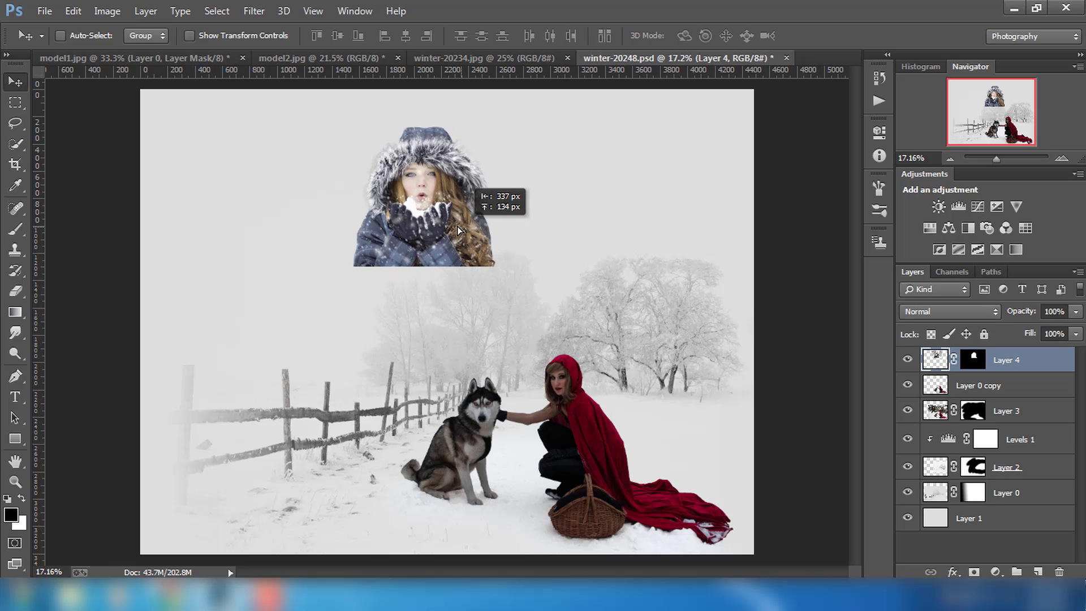
{"action": "left_click", "coordinate": [971, 360]}
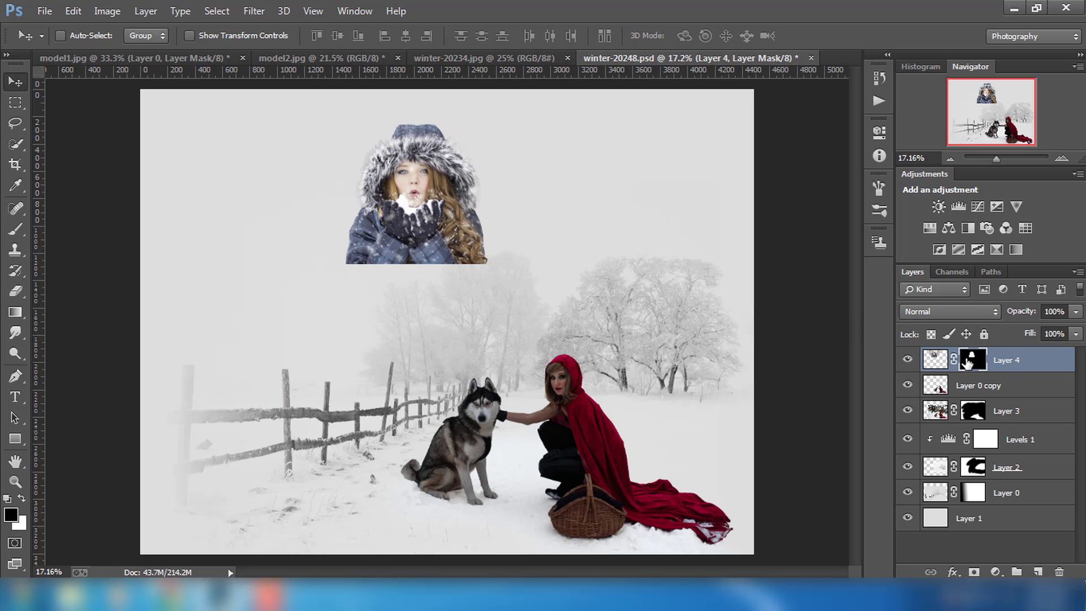
{"action": "right_click", "coordinate": [968, 363]}
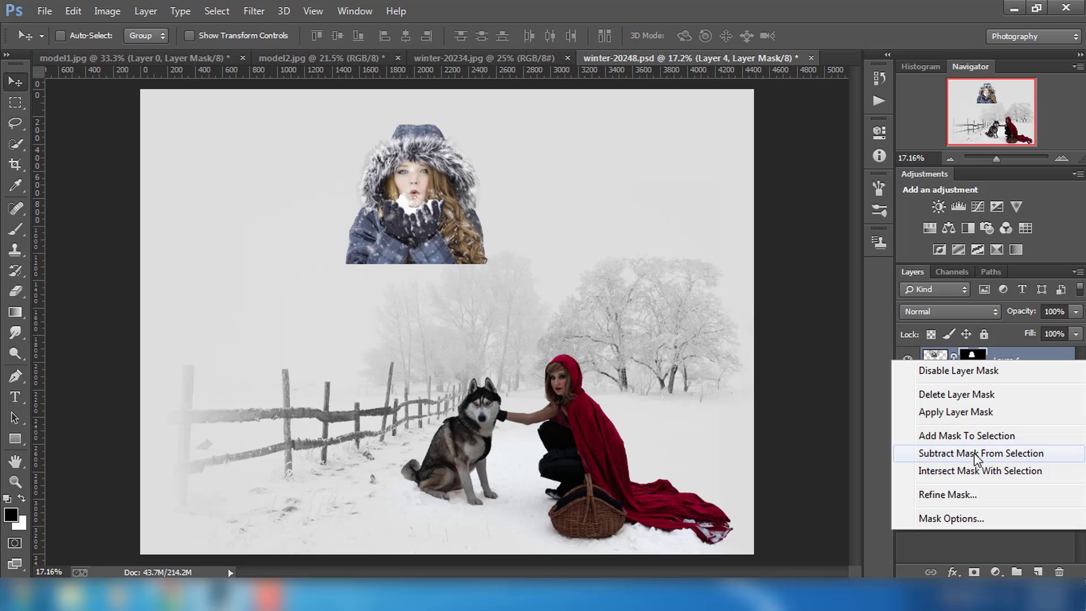
{"action": "right_click", "coordinate": [1031, 360]}
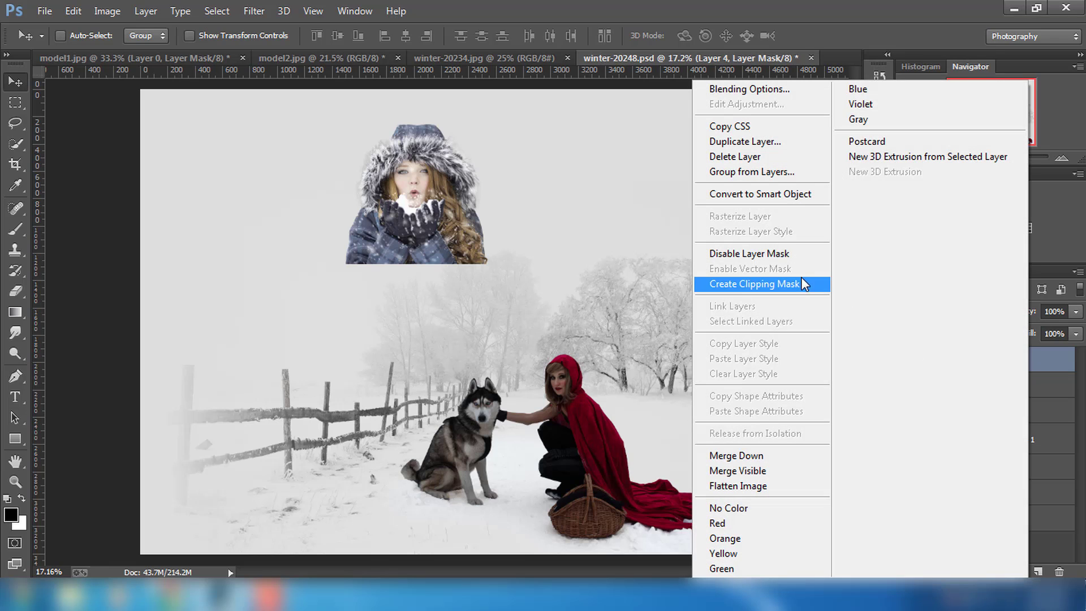
{"action": "left_click", "coordinate": [753, 193]}
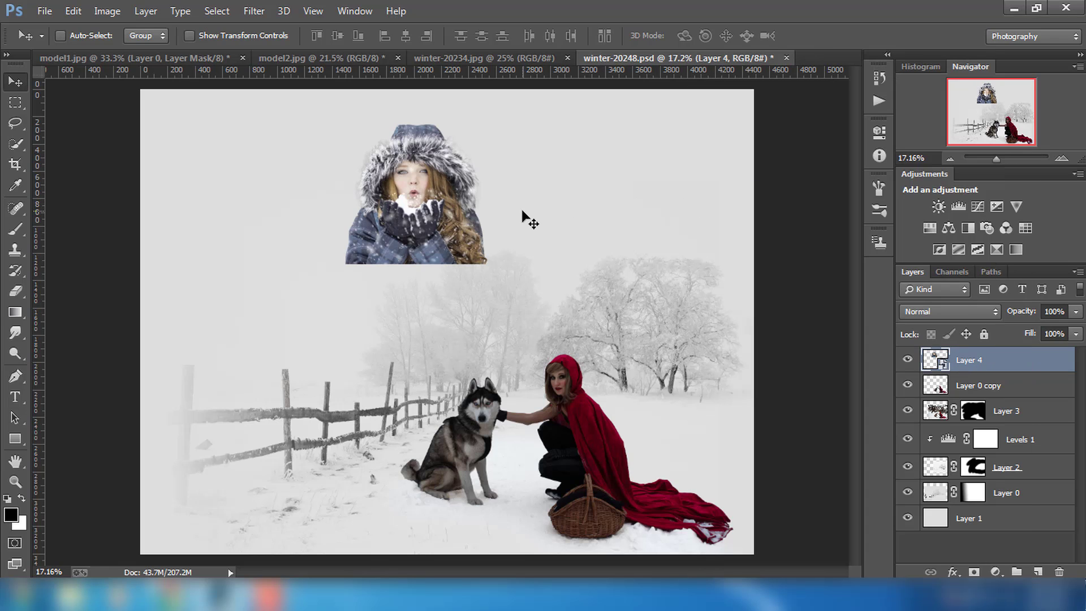
Step: Scale the snow-girl portrait up to about 193% with Free Transform
{"action": "key", "text": "ctrl+t"}
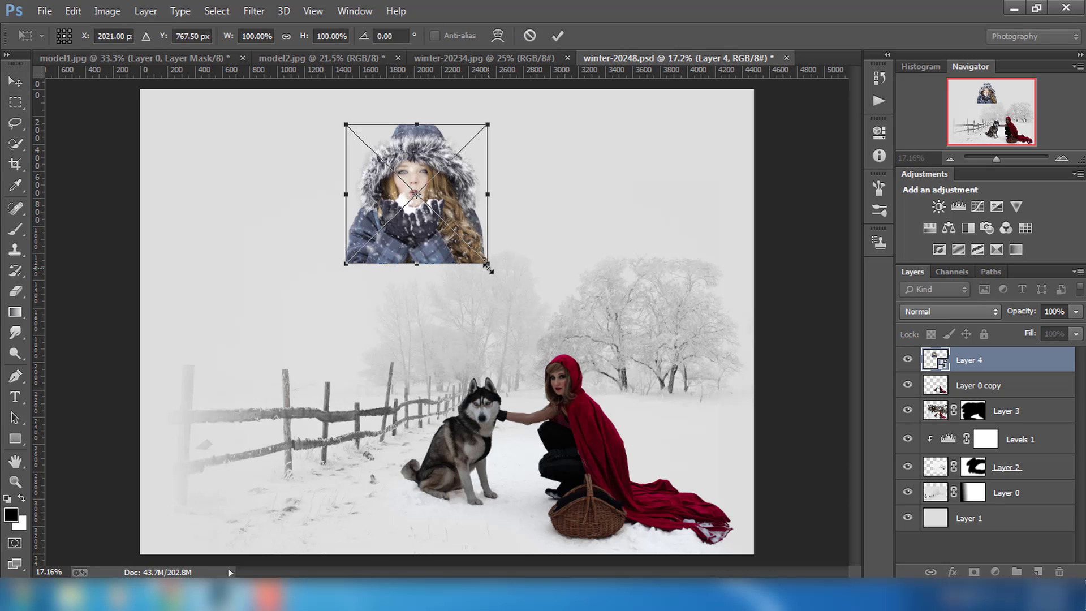
{"action": "left_click_drag", "start_coordinate": [489, 268], "coordinate": [611, 394]}
{"action": "left_click_drag", "start_coordinate": [527, 319], "coordinate": [484, 278]}
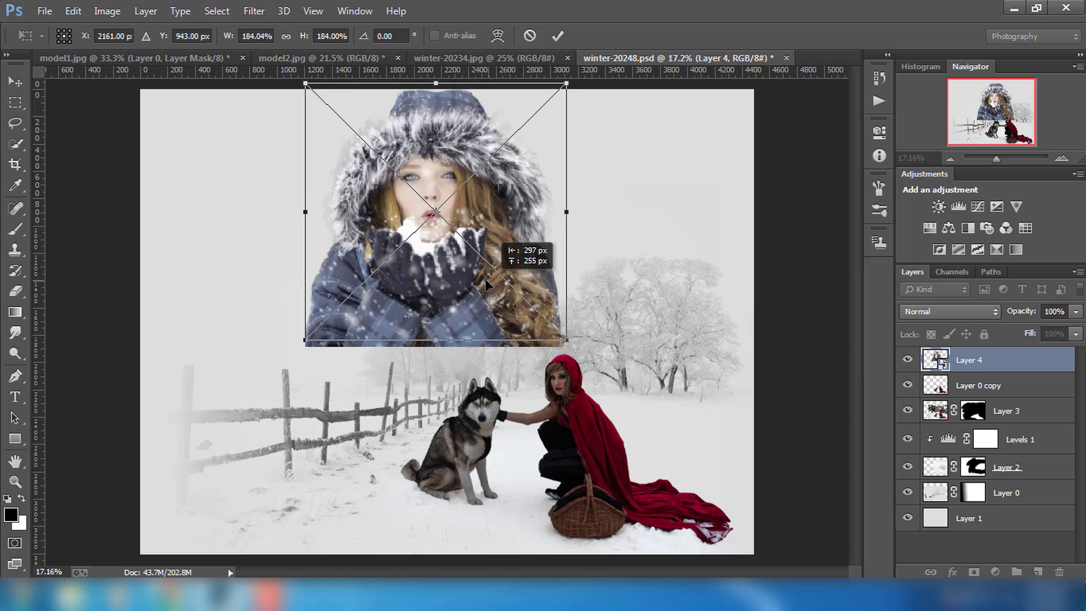
{"action": "left_click_drag", "start_coordinate": [566, 340], "coordinate": [579, 352]}
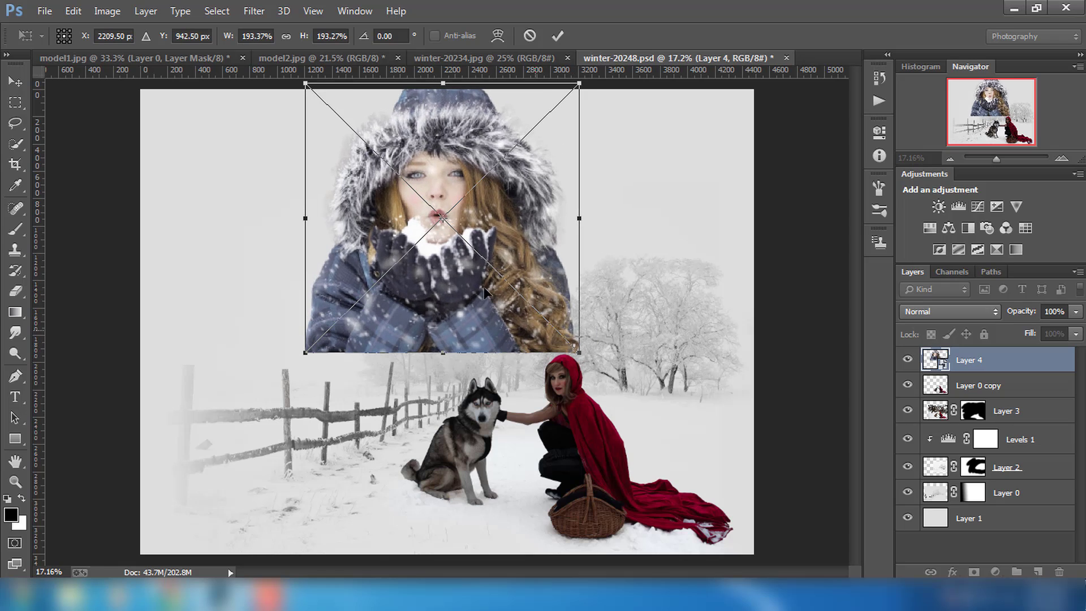
{"action": "left_click_drag", "start_coordinate": [484, 292], "coordinate": [484, 299]}
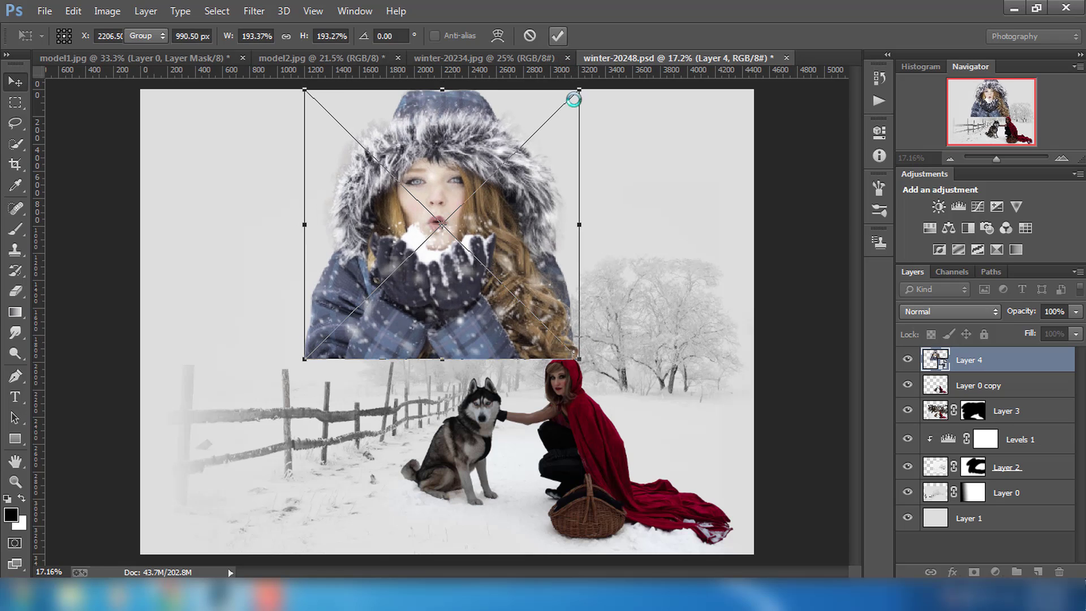
{"action": "key", "text": "Return"}
Step: Move the enlarged portrait into the upper sky beside the frosted trees
{"action": "left_click_drag", "start_coordinate": [472, 187], "coordinate": [473, 194]}
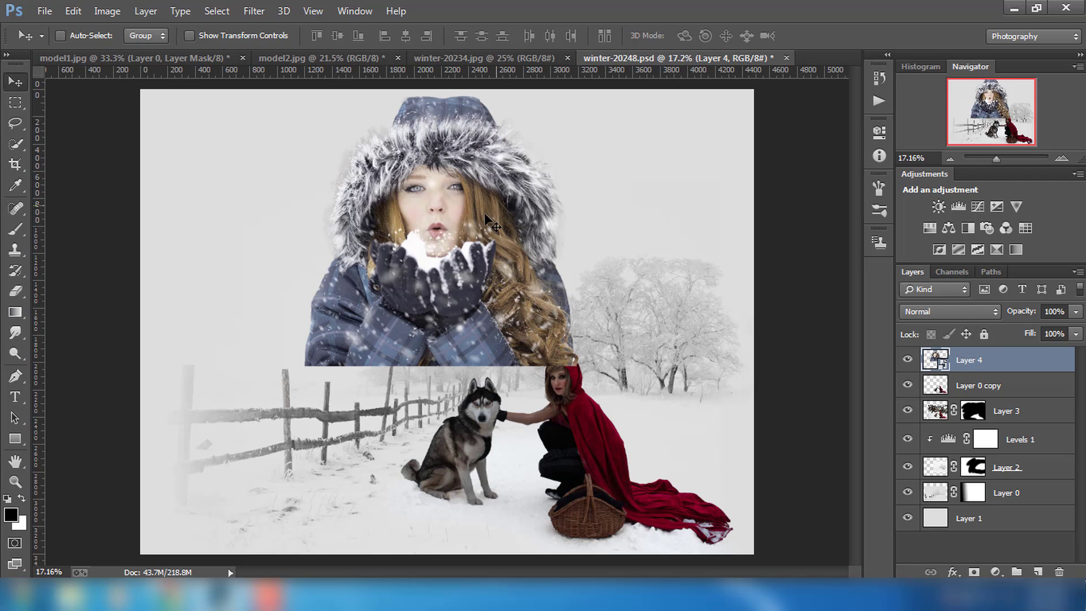
{"action": "left_click_drag", "start_coordinate": [489, 213], "coordinate": [511, 246]}
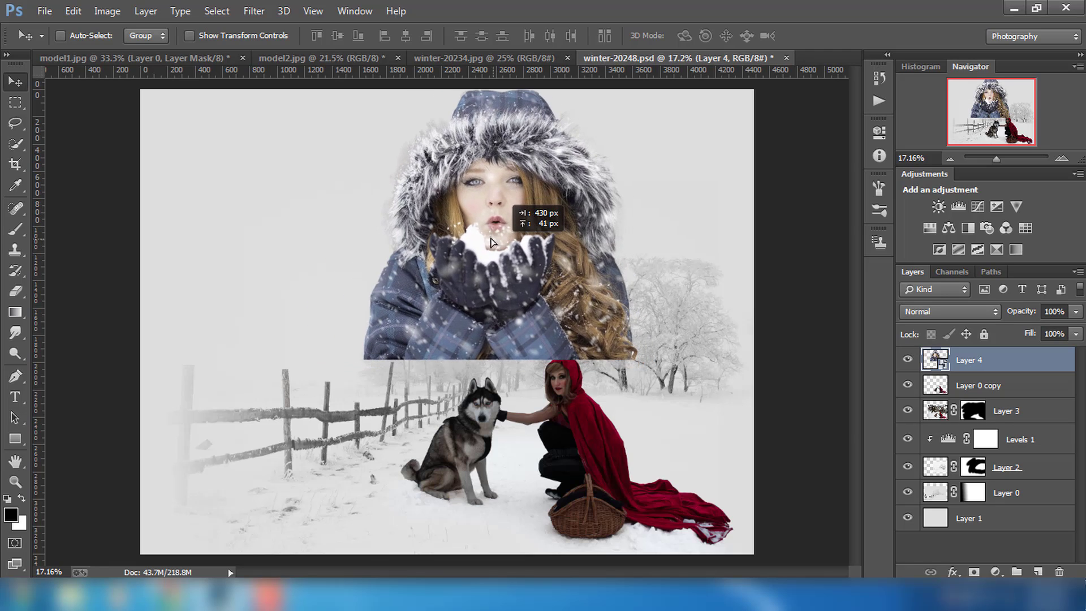
{"action": "mouse_move", "coordinate": [511, 244]}
{"action": "left_mouse_down"}
{"action": "mouse_move", "coordinate": [490, 244]}
{"action": "mouse_move", "coordinate": [506, 248]}
{"action": "left_mouse_up"}
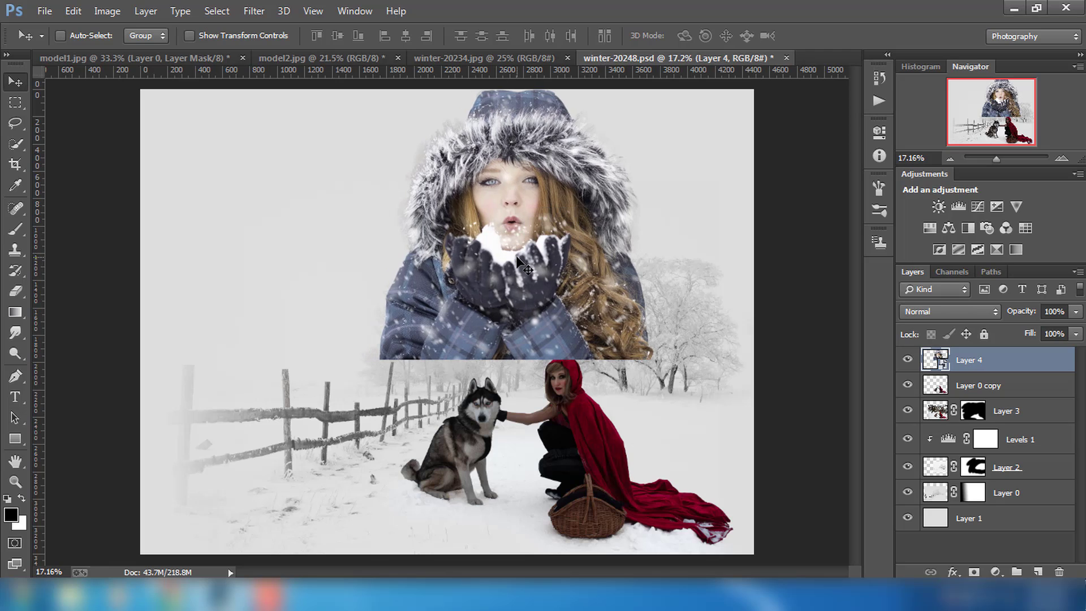
{"action": "left_click_drag", "start_coordinate": [506, 249], "coordinate": [531, 260]}
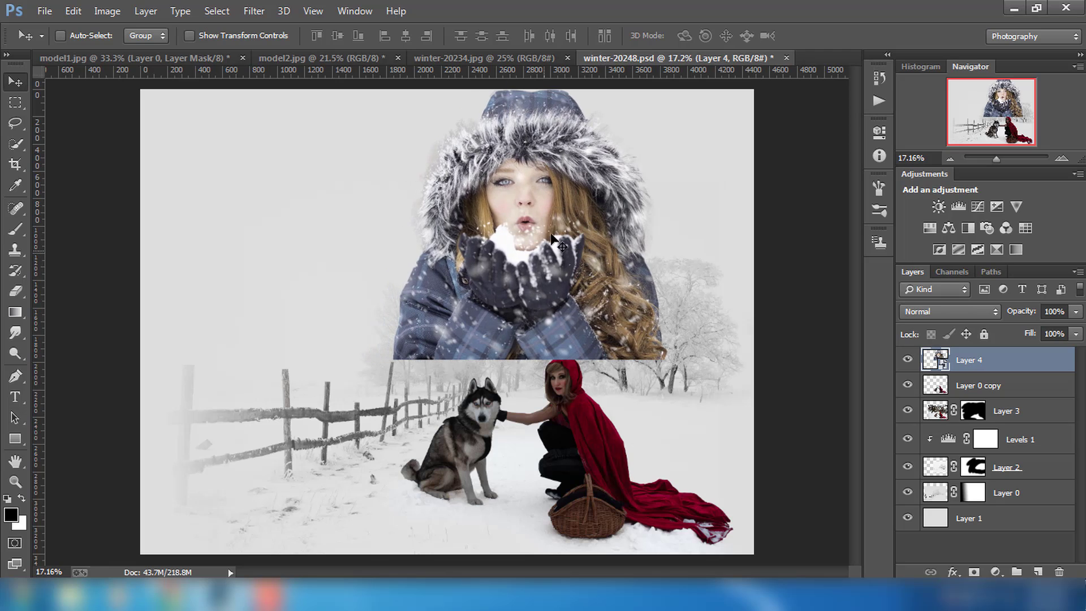
{"action": "left_click_drag", "start_coordinate": [536, 202], "coordinate": [524, 204]}
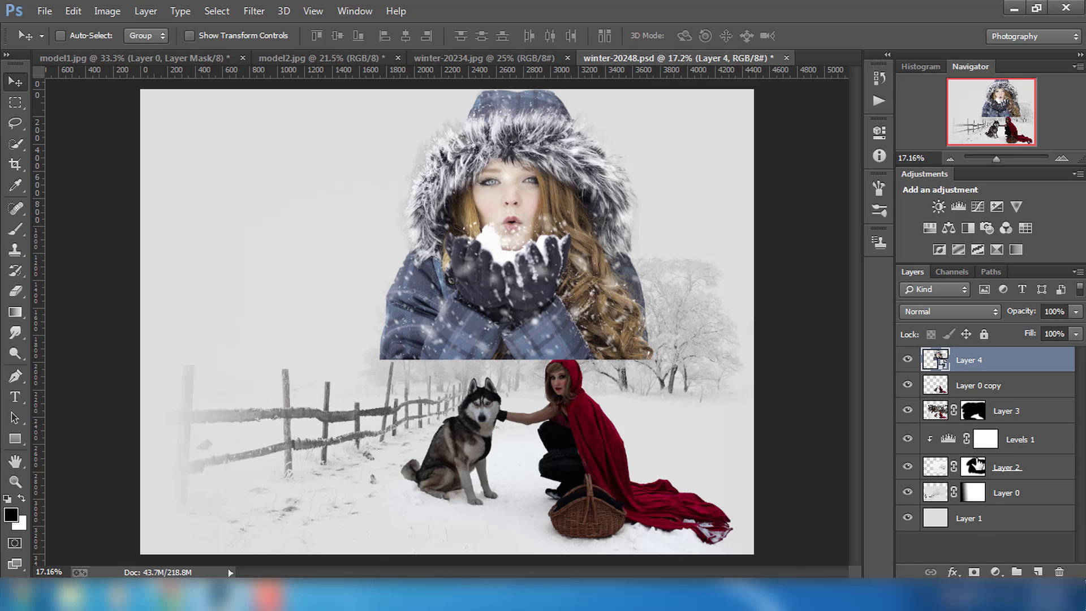
Step: Add a mask to Layer 4 and fade the portrait's lower half with an upward gradient
{"action": "left_click", "coordinate": [974, 572]}
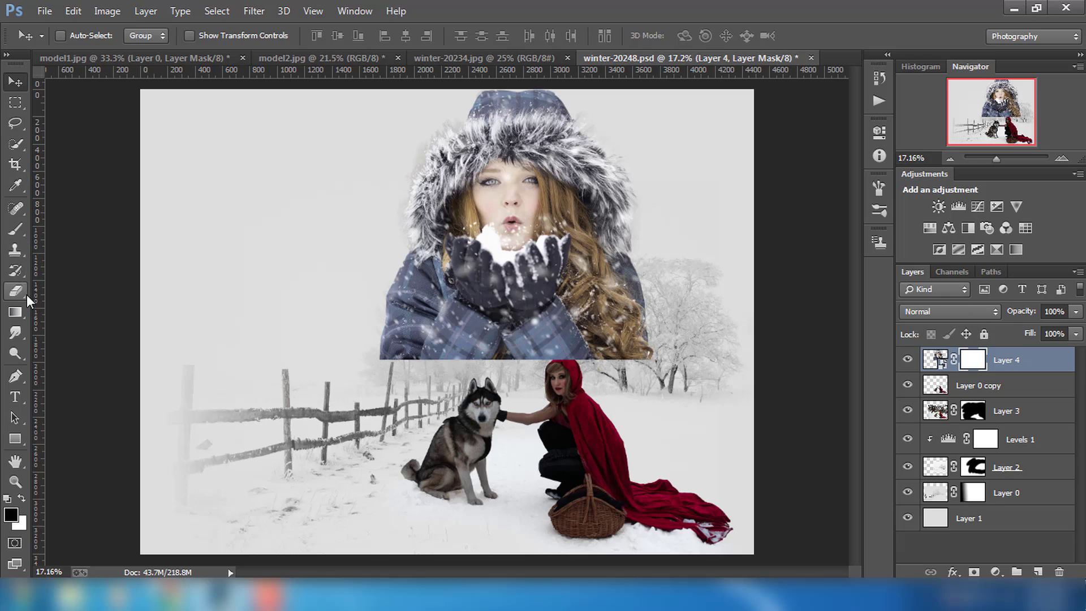
{"action": "left_click", "coordinate": [15, 312]}
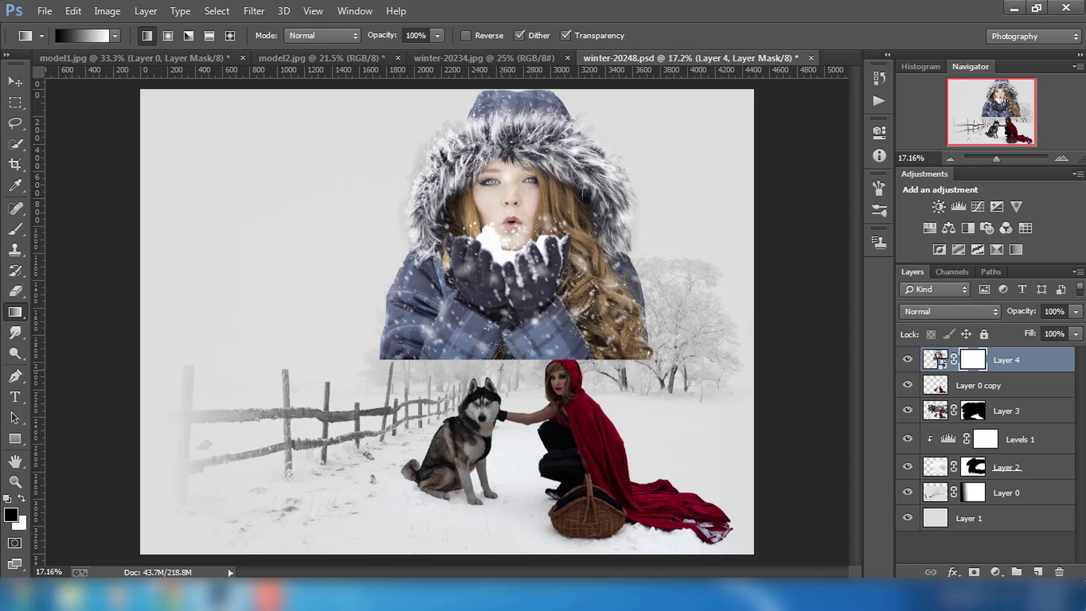
{"action": "left_click_drag", "start_coordinate": [498, 310], "coordinate": [502, 289]}
{"action": "left_click_drag", "start_coordinate": [503, 214], "coordinate": [509, 222]}
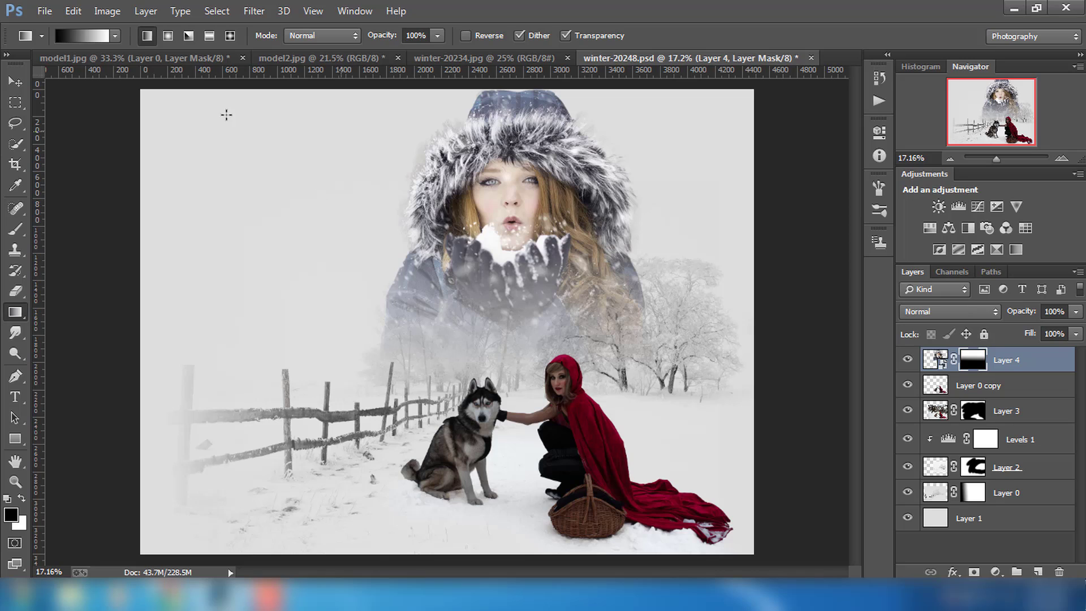
{"action": "left_click", "coordinate": [16, 83]}
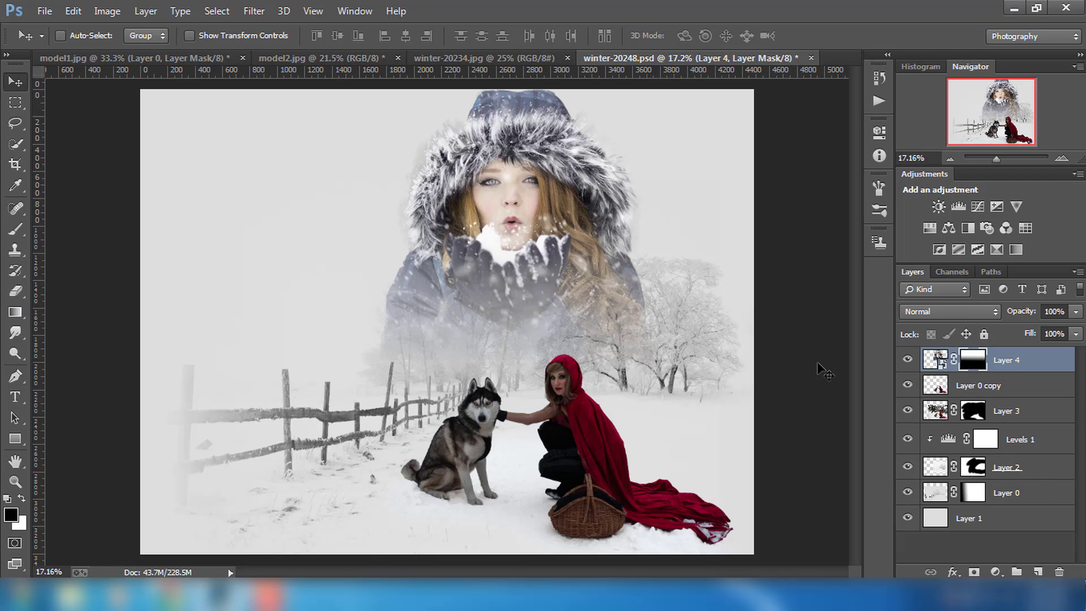
Step: Add a new layer above Layer 0 copy and fill it with 50% gray
{"action": "scroll", "coordinate": [557, 134], "scroll_direction": "up", "scroll_amount": 5, "text": "alt"}
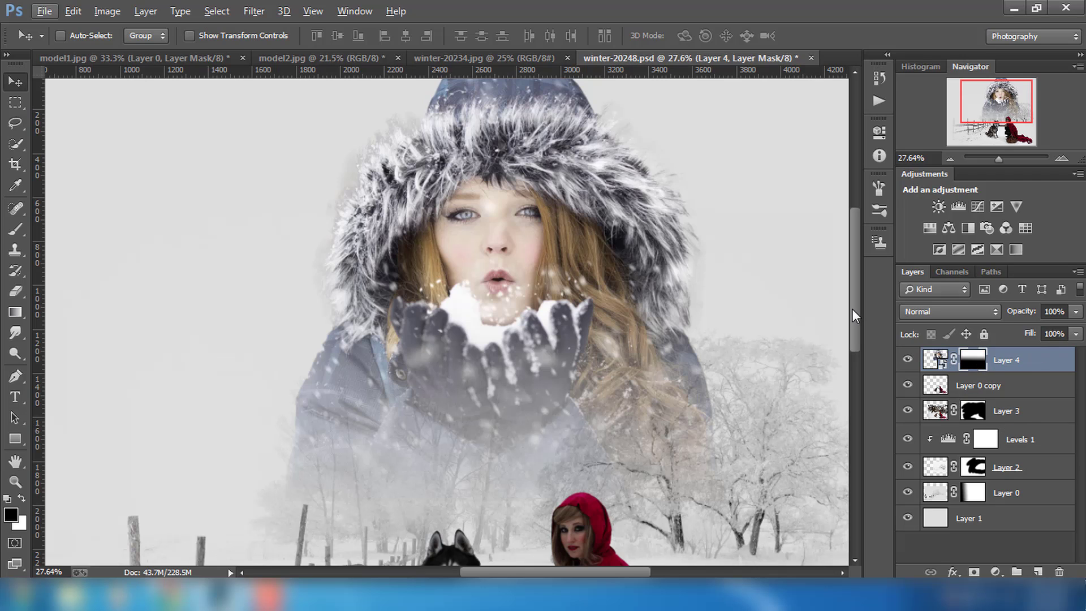
{"action": "left_click_drag", "start_coordinate": [853, 308], "coordinate": [852, 399]}
{"action": "left_click", "coordinate": [1021, 390]}
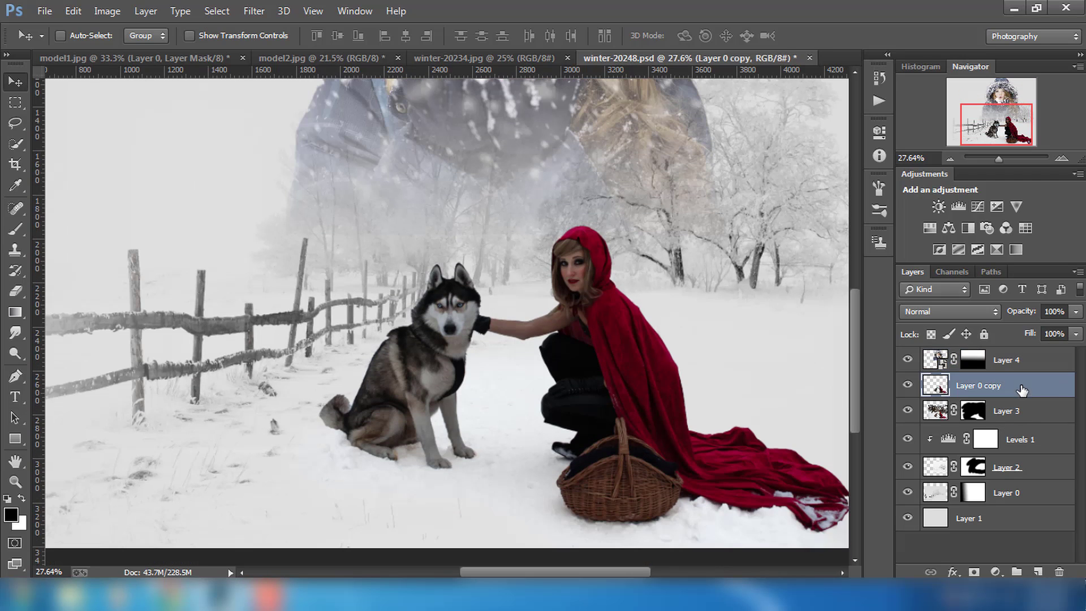
{"action": "left_click", "coordinate": [1038, 572]}
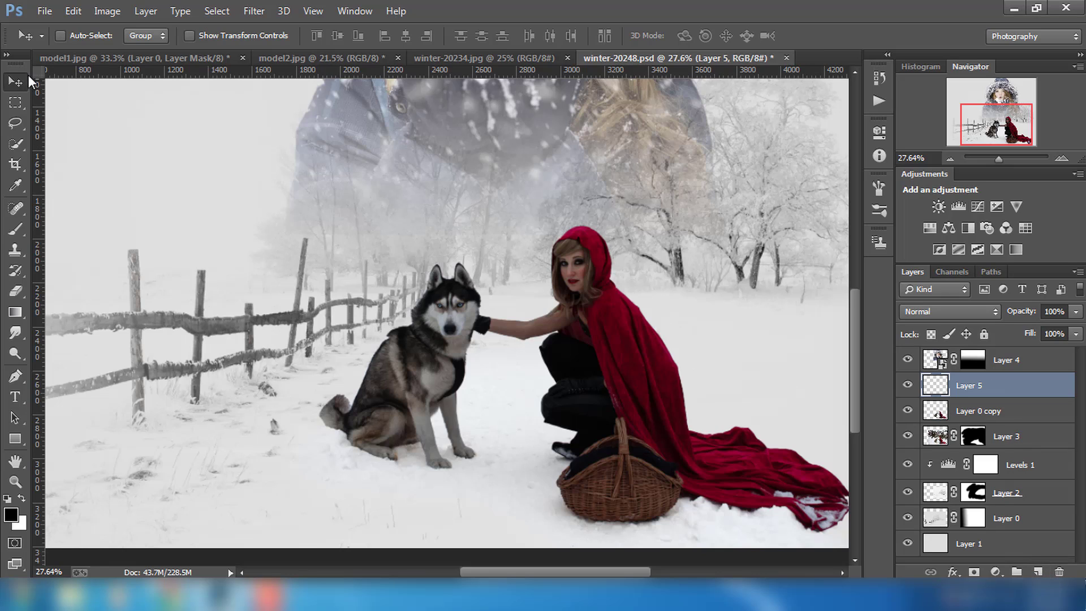
{"action": "left_click", "coordinate": [71, 14]}
{"action": "left_click", "coordinate": [109, 220]}
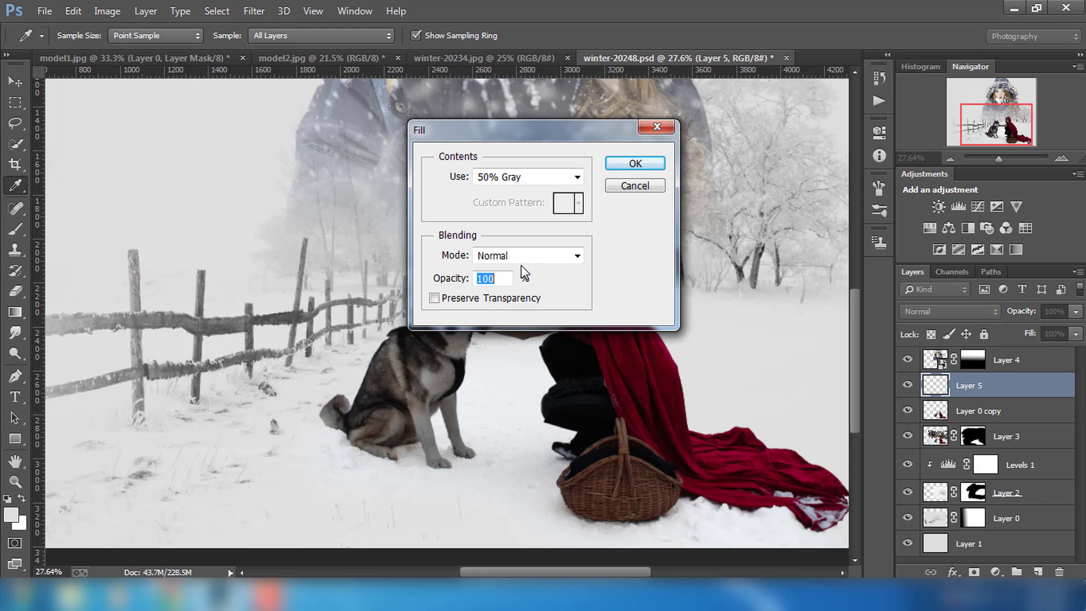
{"action": "left_click", "coordinate": [635, 164]}
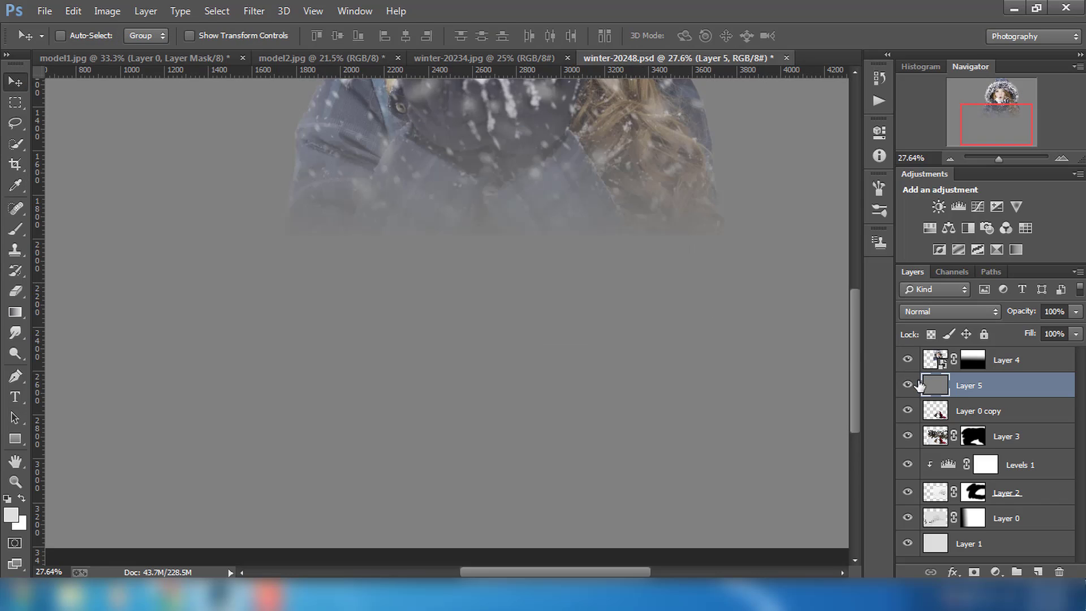
Step: Clip gray Layer 5 to Layer 0 copy and set its blend mode to Overlay
{"action": "right_click", "coordinate": [987, 389]}
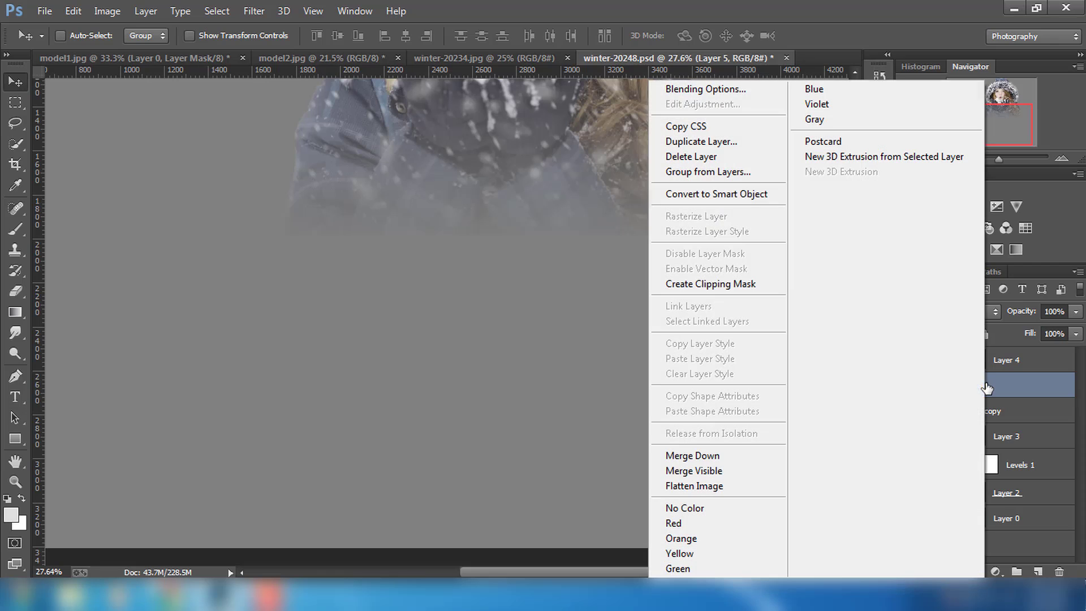
{"action": "left_click", "coordinate": [733, 285]}
{"action": "left_click", "coordinate": [934, 310]}
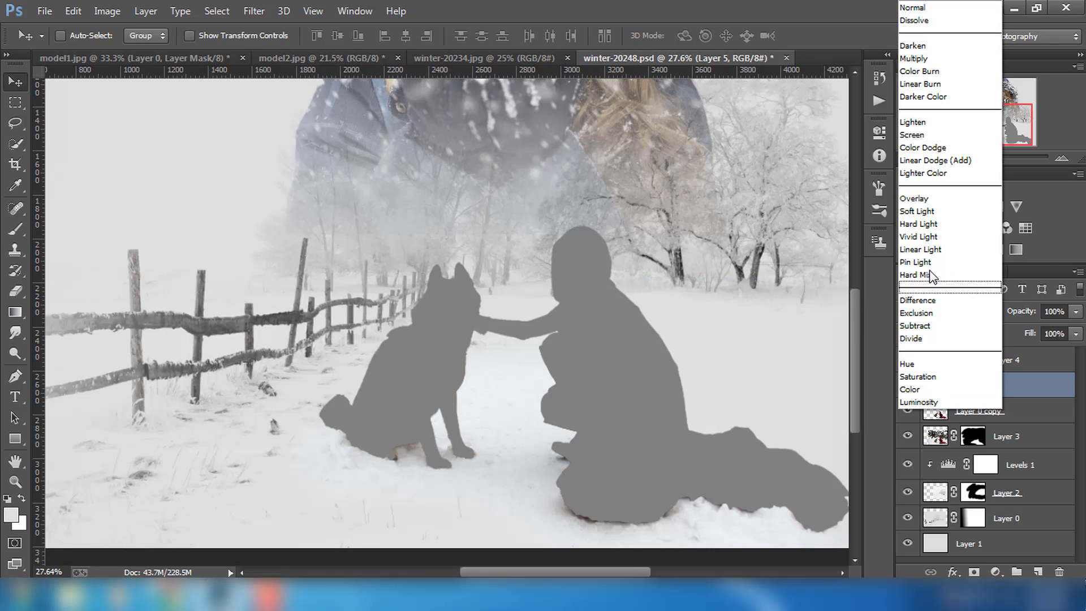
{"action": "left_click", "coordinate": [932, 195]}
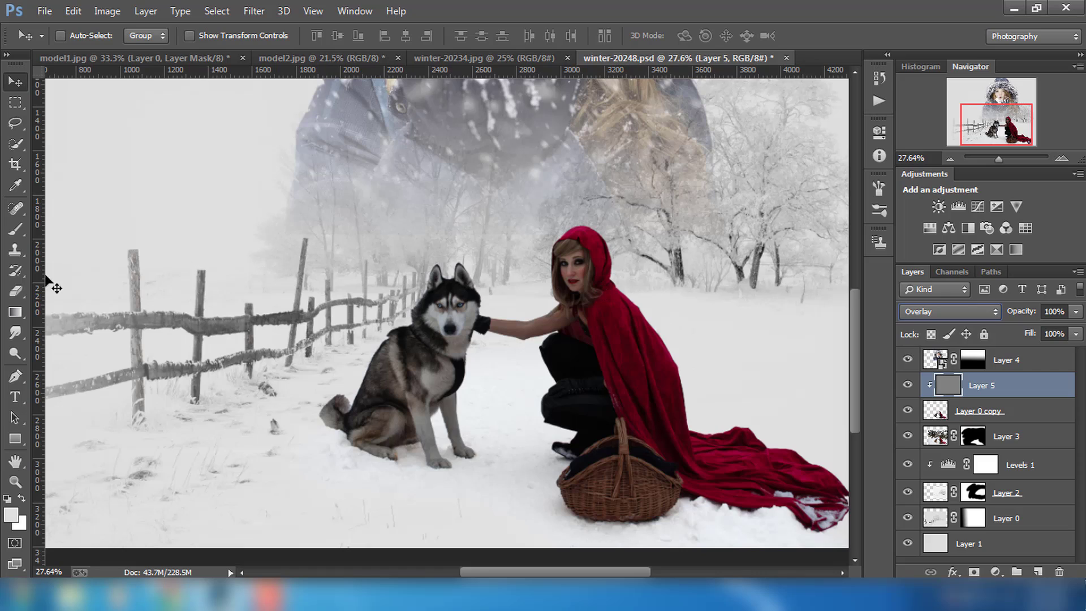
Step: Switch to the Burn tool with a smaller brush and darken the red cloak's folds
{"action": "left_click", "coordinate": [17, 332]}
{"action": "right_click", "coordinate": [15, 354]}
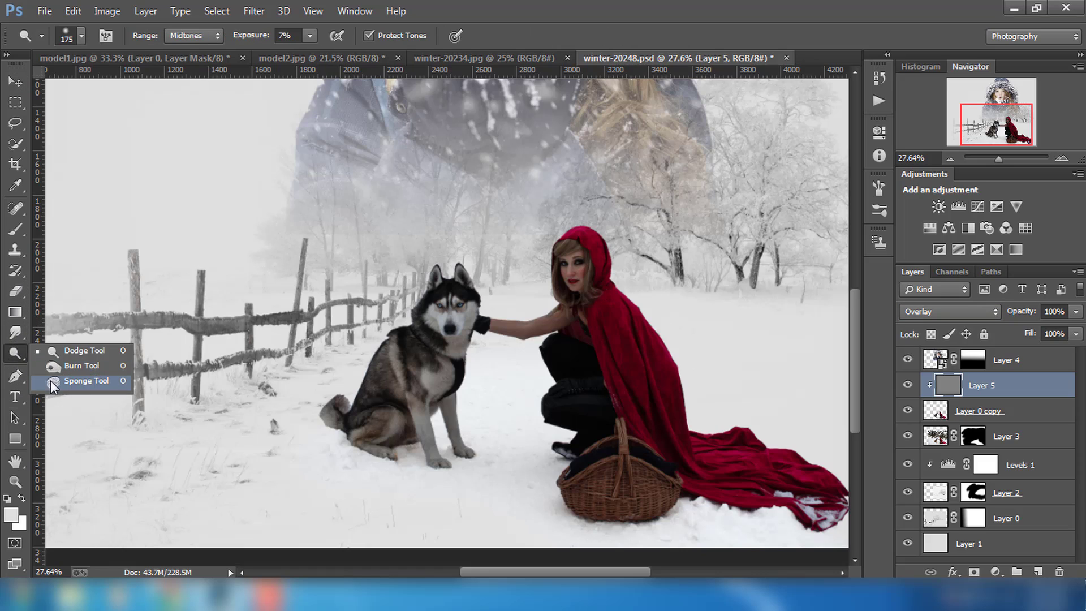
{"action": "left_click", "coordinate": [73, 366]}
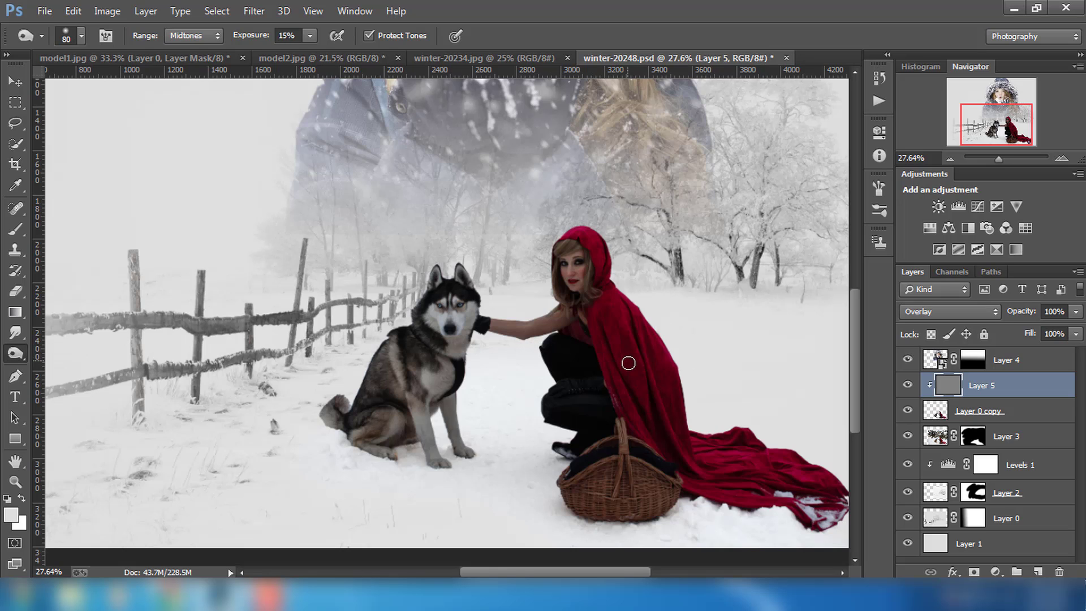
{"action": "scroll", "coordinate": [644, 323], "scroll_direction": "up", "scroll_amount": 5}
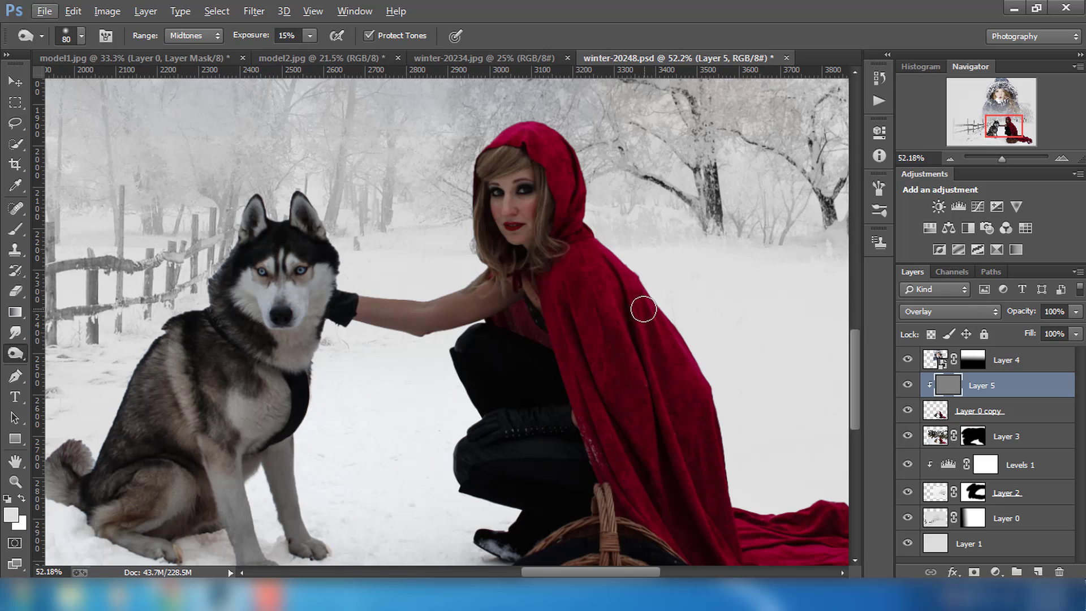
{"action": "key", "text": "bracketleft"}
{"action": "key", "text": "bracketleft"}
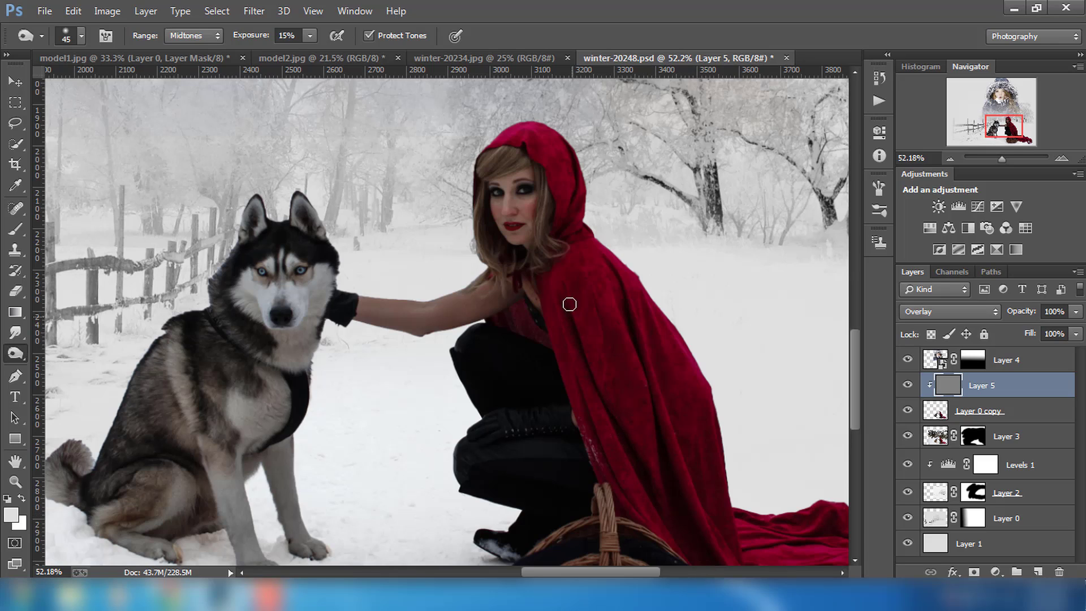
{"action": "left_click_drag", "start_coordinate": [544, 362], "coordinate": [557, 303]}
Step: Burn along the husky's back and tail, the cloak's train and the wicker basket
{"action": "scroll", "coordinate": [732, 481], "scroll_direction": "down", "scroll_amount": 2}
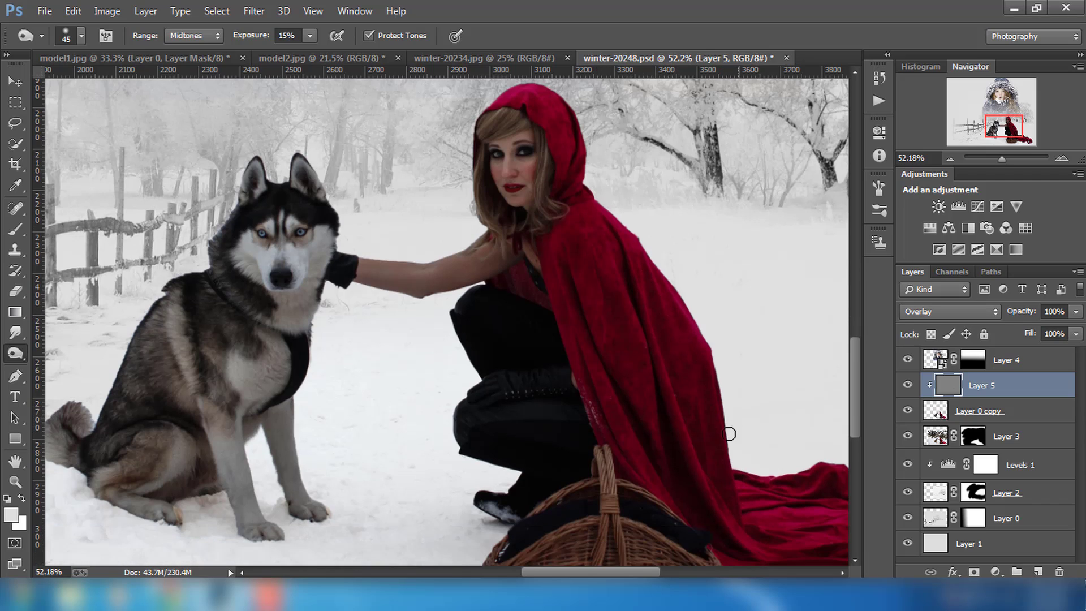
{"action": "scroll", "coordinate": [753, 436], "scroll_direction": "down", "scroll_amount": 3}
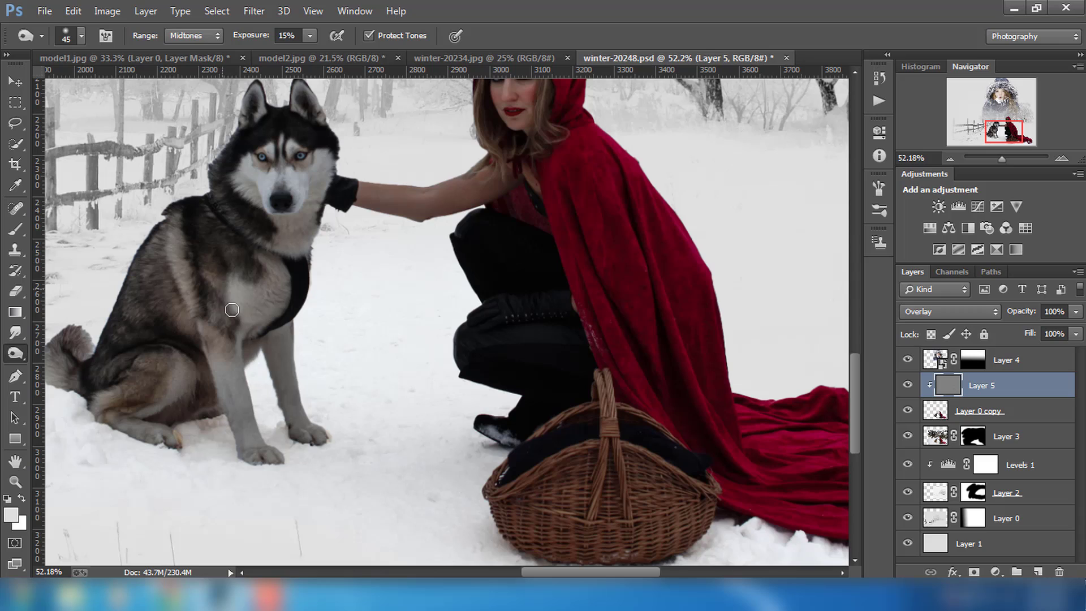
{"action": "left_click_drag", "start_coordinate": [201, 306], "coordinate": [119, 324]}
{"action": "left_click_drag", "start_coordinate": [80, 369], "coordinate": [125, 359]}
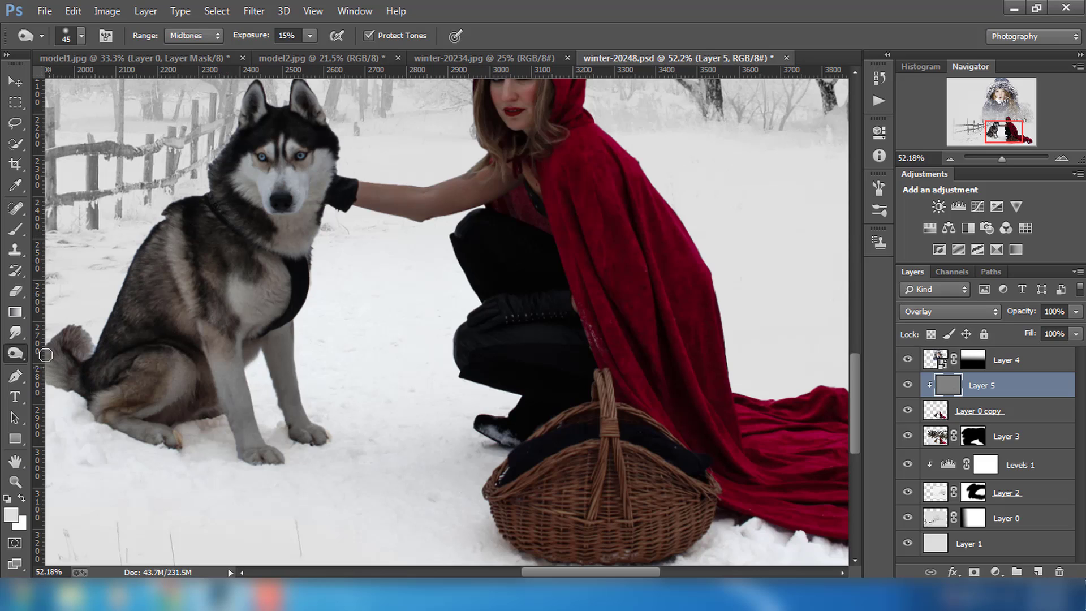
{"action": "scroll", "coordinate": [613, 271], "scroll_direction": "down", "scroll_amount": 2}
{"action": "scroll", "coordinate": [615, 276], "scroll_direction": "down", "scroll_amount": 2}
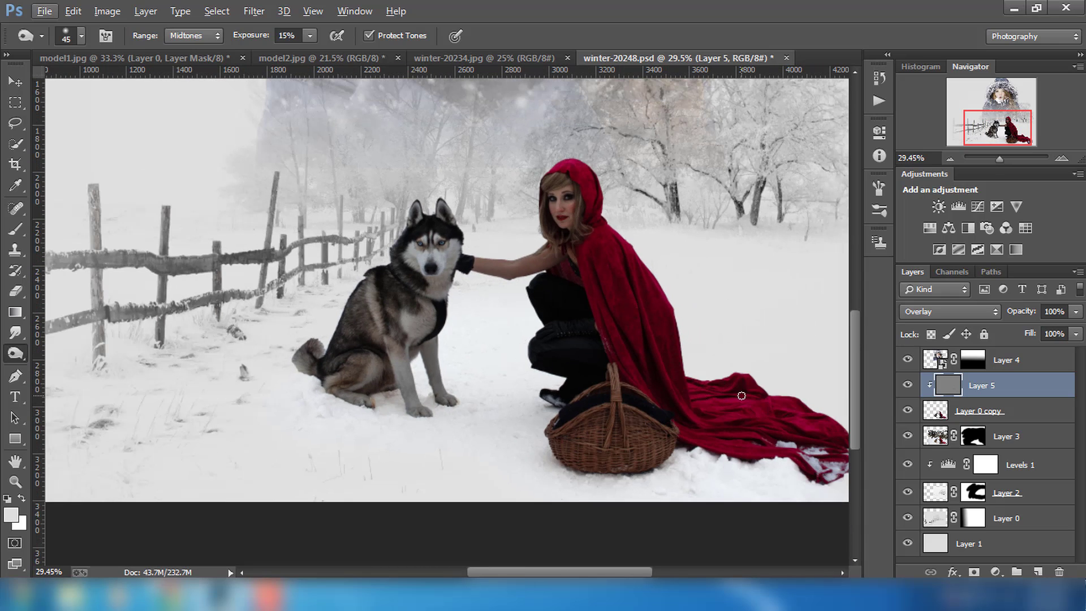
{"action": "key", "text": "bracketright"}
{"action": "key", "text": "bracketright"}
{"action": "key", "text": "bracketright"}
{"action": "left_click_drag", "start_coordinate": [635, 321], "coordinate": [703, 393]}
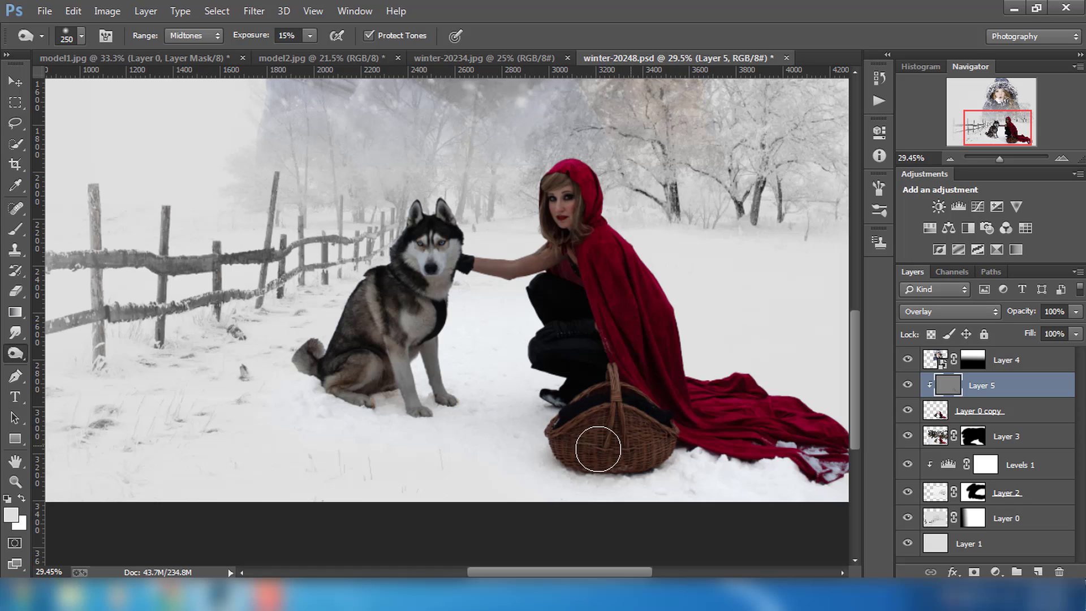
{"action": "mouse_move", "coordinate": [591, 452]}
{"action": "left_mouse_down"}
{"action": "mouse_move", "coordinate": [582, 445]}
{"action": "mouse_move", "coordinate": [648, 446]}
{"action": "mouse_move", "coordinate": [578, 452]}
{"action": "mouse_move", "coordinate": [641, 453]}
{"action": "mouse_move", "coordinate": [613, 443]}
{"action": "left_mouse_up"}
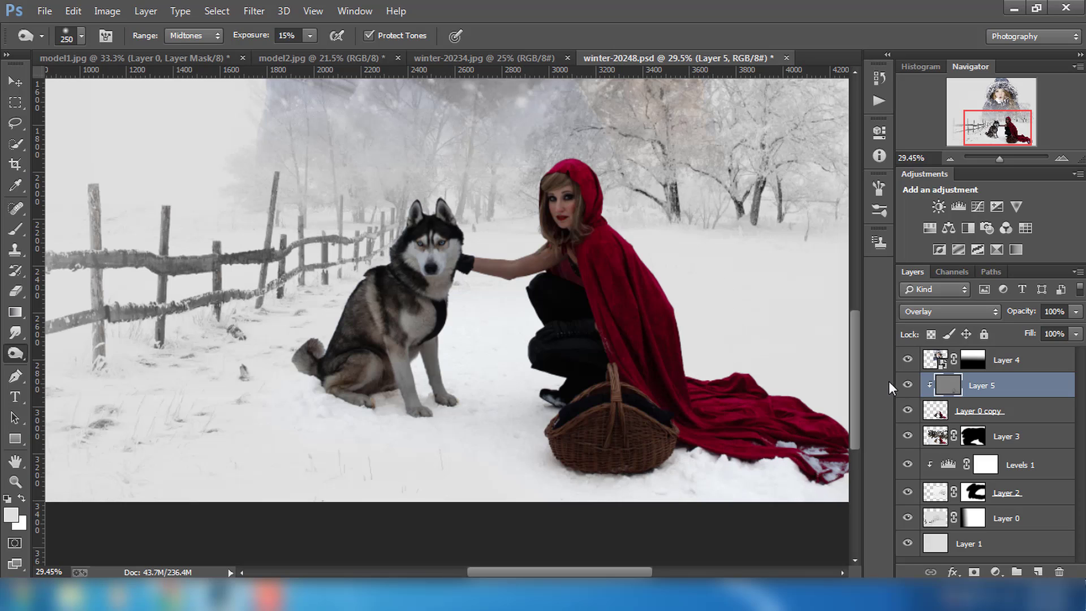
Step: Dodge highlights at 15% exposure on the red hood, cape, husky's head and basket
{"action": "left_click", "coordinate": [908, 386]}
{"action": "left_click", "coordinate": [908, 386]}
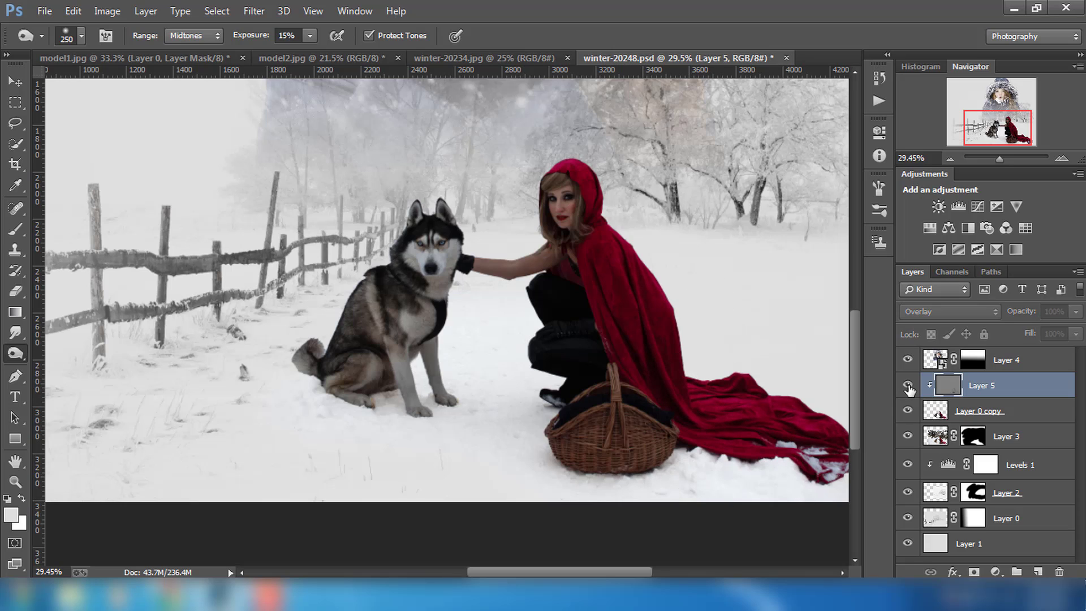
{"action": "right_click", "coordinate": [13, 356]}
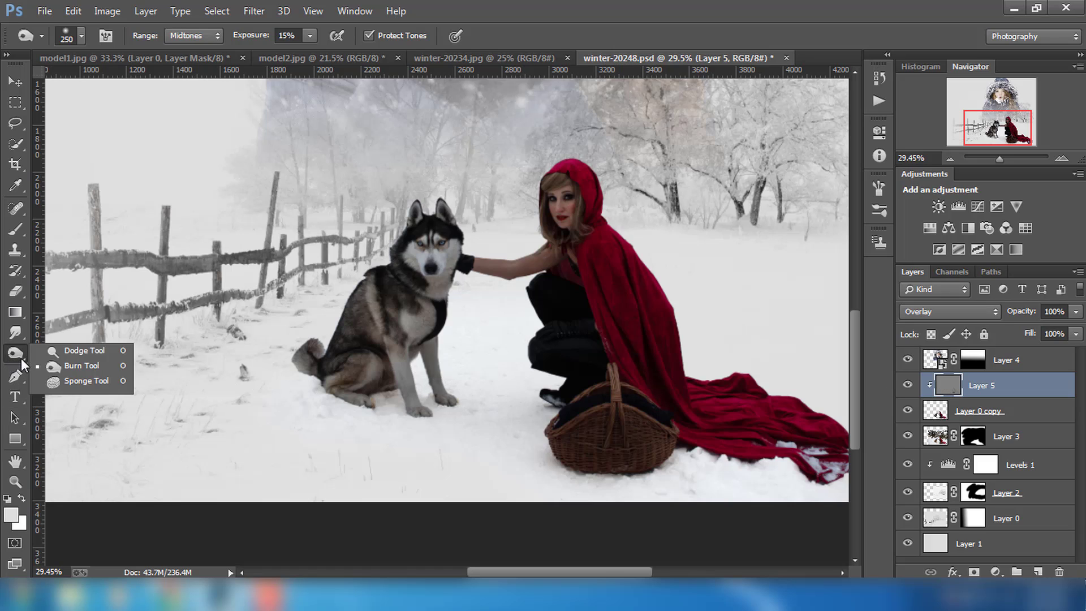
{"action": "left_click", "coordinate": [63, 348]}
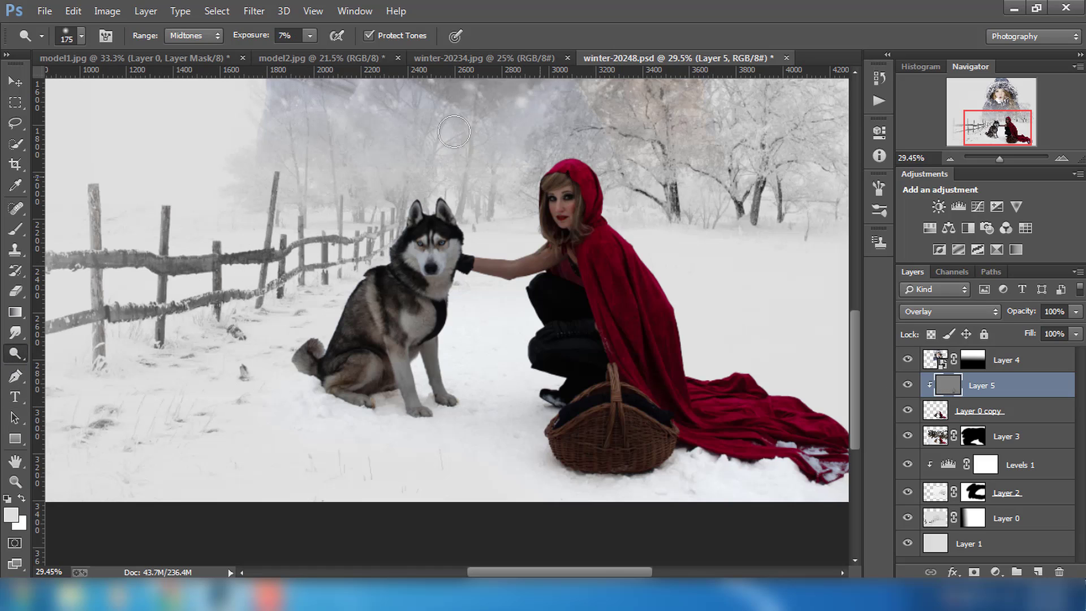
{"action": "left_click", "coordinate": [309, 36]}
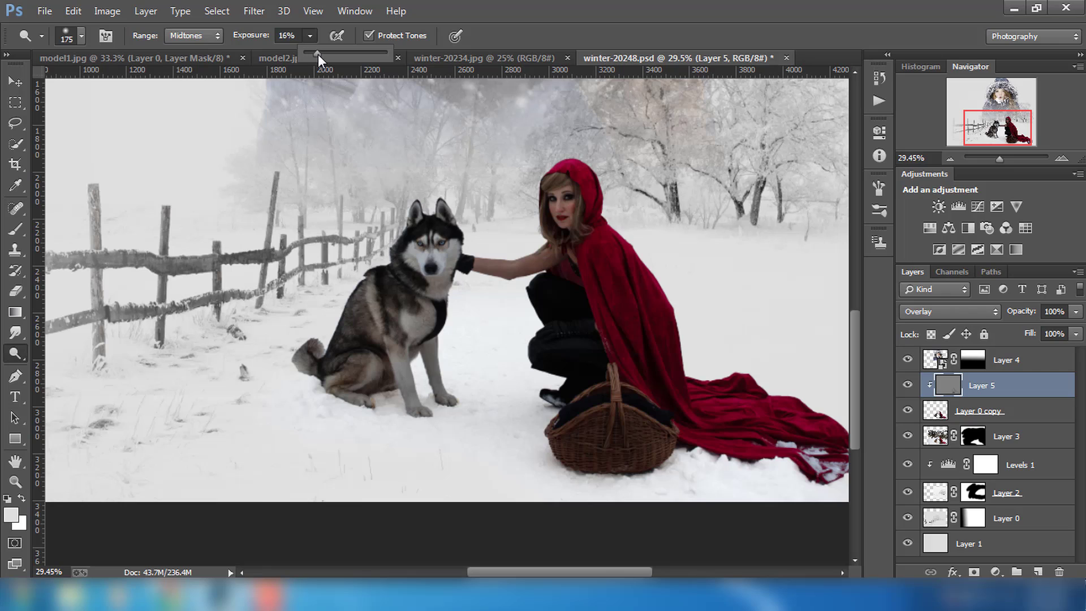
{"action": "left_click_drag", "start_coordinate": [317, 54], "coordinate": [315, 55]}
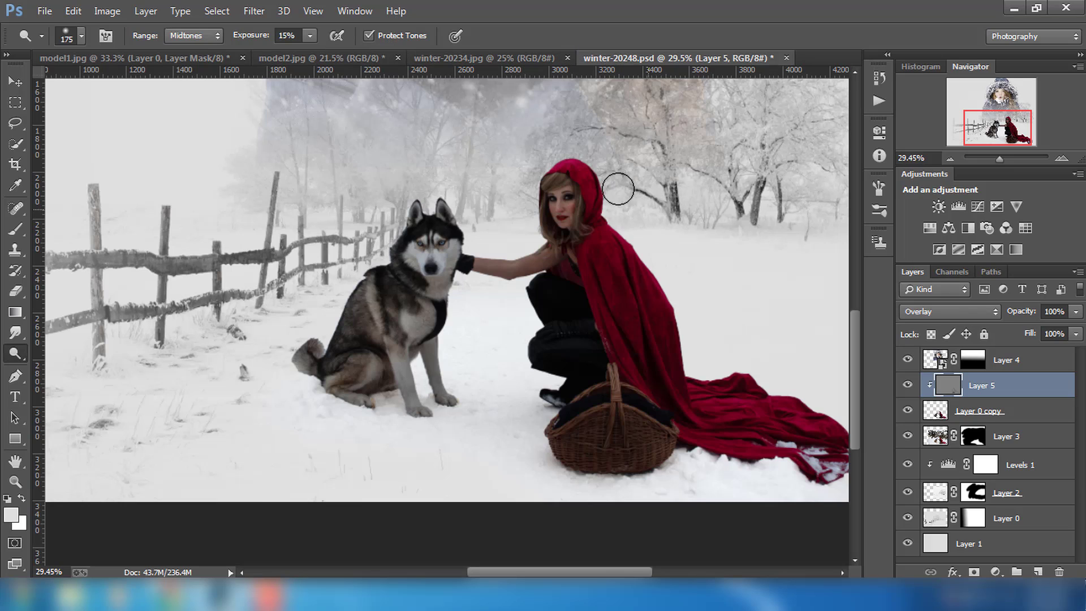
{"action": "mouse_move", "coordinate": [583, 160]}
{"action": "left_mouse_down"}
{"action": "mouse_move", "coordinate": [663, 329]}
{"action": "mouse_move", "coordinate": [630, 279]}
{"action": "mouse_move", "coordinate": [698, 388]}
{"action": "mouse_move", "coordinate": [691, 376]}
{"action": "mouse_move", "coordinate": [795, 404]}
{"action": "left_mouse_up"}
{"action": "mouse_move", "coordinate": [473, 249]}
{"action": "left_mouse_down"}
{"action": "mouse_move", "coordinate": [378, 273]}
{"action": "mouse_move", "coordinate": [363, 315]}
{"action": "mouse_move", "coordinate": [292, 351]}
{"action": "left_mouse_up"}
{"action": "mouse_move", "coordinate": [644, 478]}
{"action": "left_mouse_down"}
{"action": "mouse_move", "coordinate": [537, 436]}
{"action": "mouse_move", "coordinate": [588, 417]}
{"action": "left_mouse_up"}
Step: Toggle Layer 5 to compare the shading, then select the Layer 4 portrait
{"action": "left_click", "coordinate": [16, 85]}
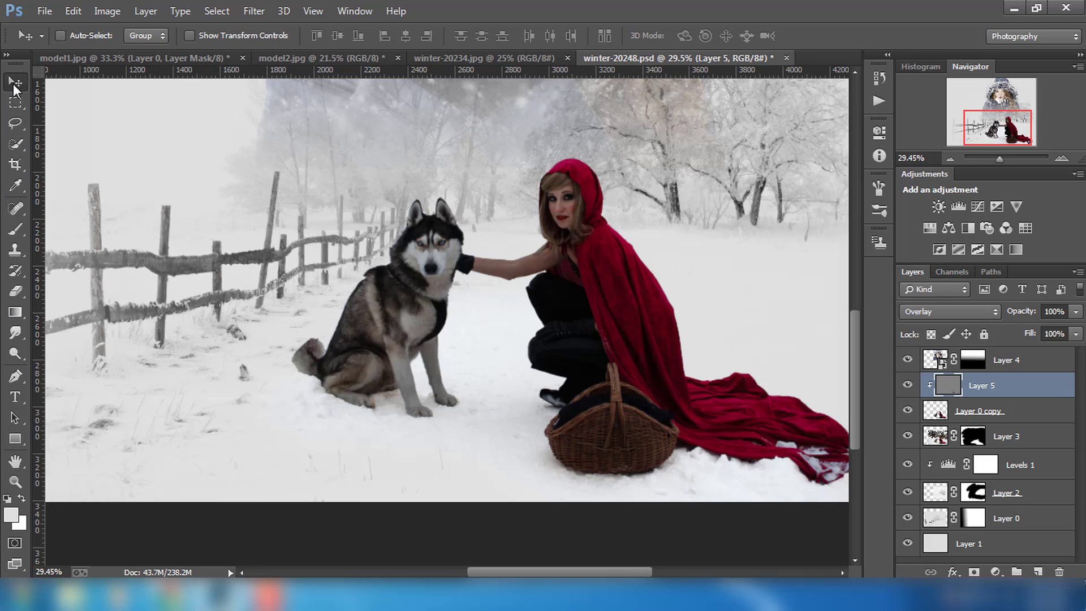
{"action": "left_click", "coordinate": [908, 385]}
{"action": "left_click", "coordinate": [907, 384]}
{"action": "left_click", "coordinate": [1018, 360]}
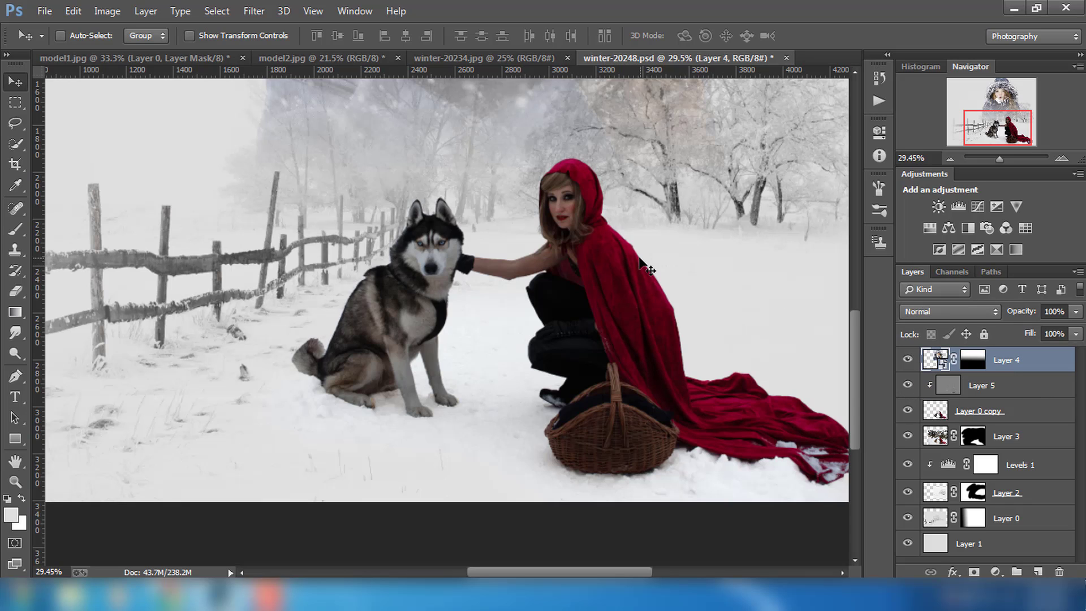
{"action": "scroll", "coordinate": [645, 266], "scroll_direction": "up", "scroll_amount": 3}
{"action": "scroll", "coordinate": [639, 260], "scroll_direction": "up", "scroll_amount": 2}
{"action": "scroll", "coordinate": [644, 265], "scroll_direction": "up", "scroll_amount": 1}
{"action": "scroll", "coordinate": [642, 260], "scroll_direction": "up", "scroll_amount": 2}
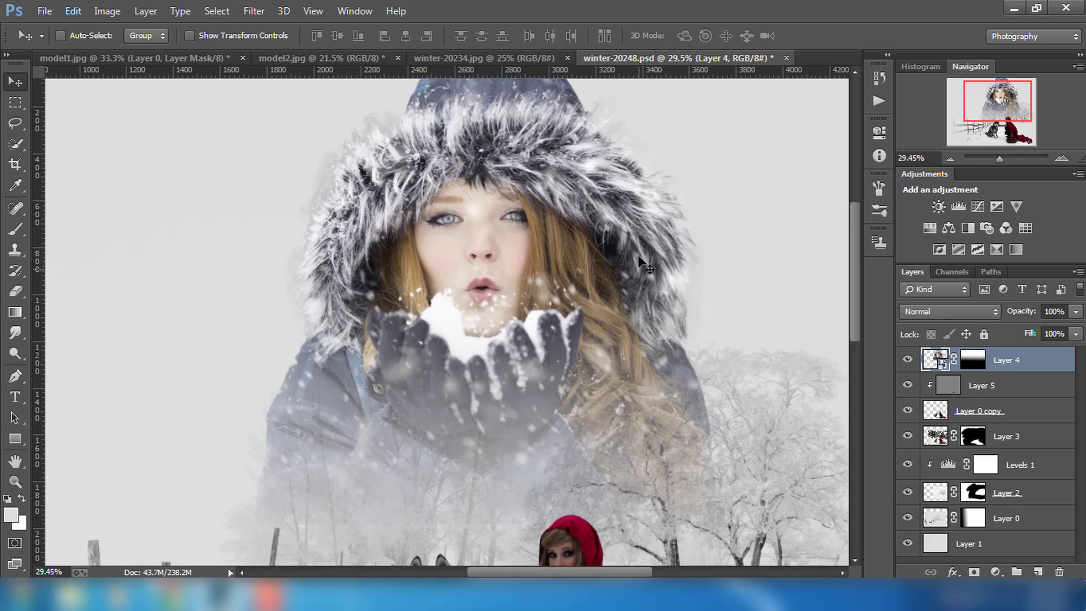
{"action": "scroll", "coordinate": [639, 256], "scroll_direction": "up", "scroll_amount": 2}
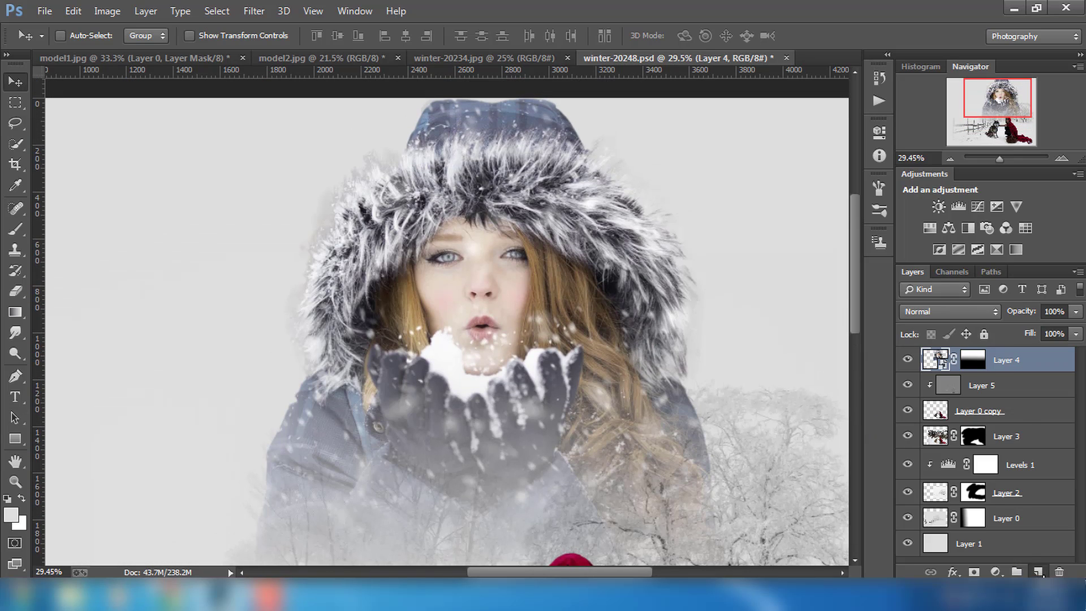
Step: Add a new layer above the portrait and fill it with 50% gray
{"action": "left_click", "coordinate": [1041, 572]}
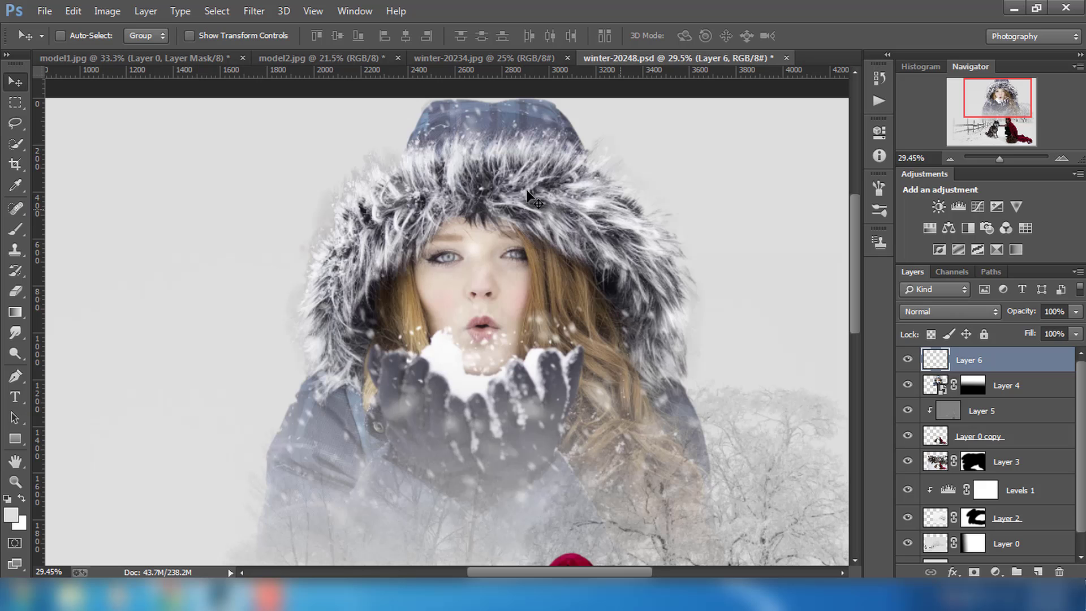
{"action": "left_click", "coordinate": [80, 11]}
{"action": "left_click", "coordinate": [160, 219]}
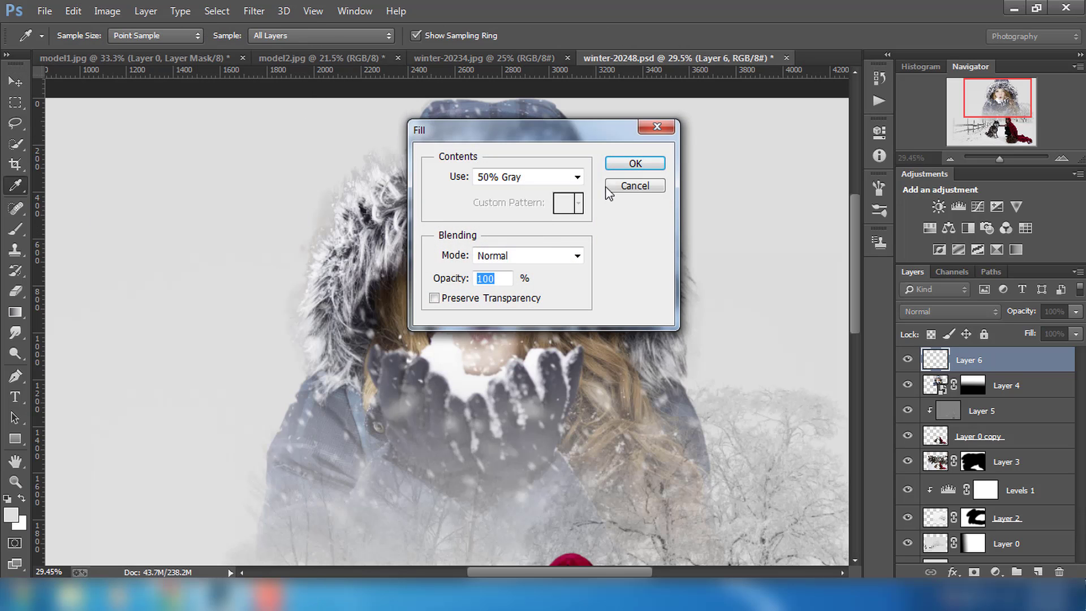
{"action": "left_click", "coordinate": [635, 163]}
{"action": "key", "text": "v"}
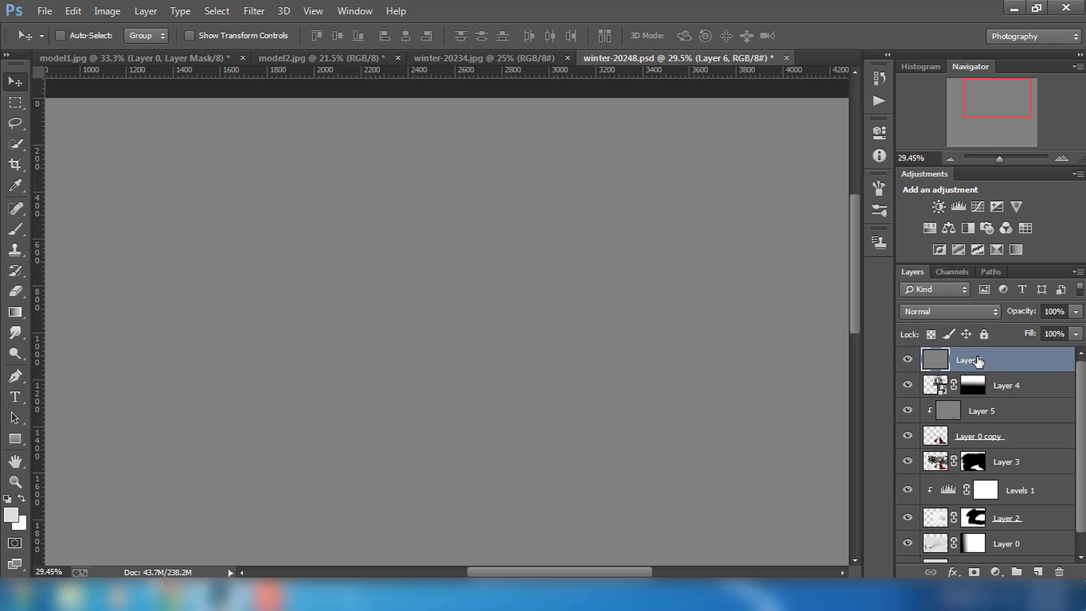
Step: Clip gray Layer 6 to the Layer 4 portrait and set it to Overlay
{"action": "right_click", "coordinate": [978, 360]}
{"action": "left_click", "coordinate": [749, 284]}
{"action": "left_click", "coordinate": [948, 312]}
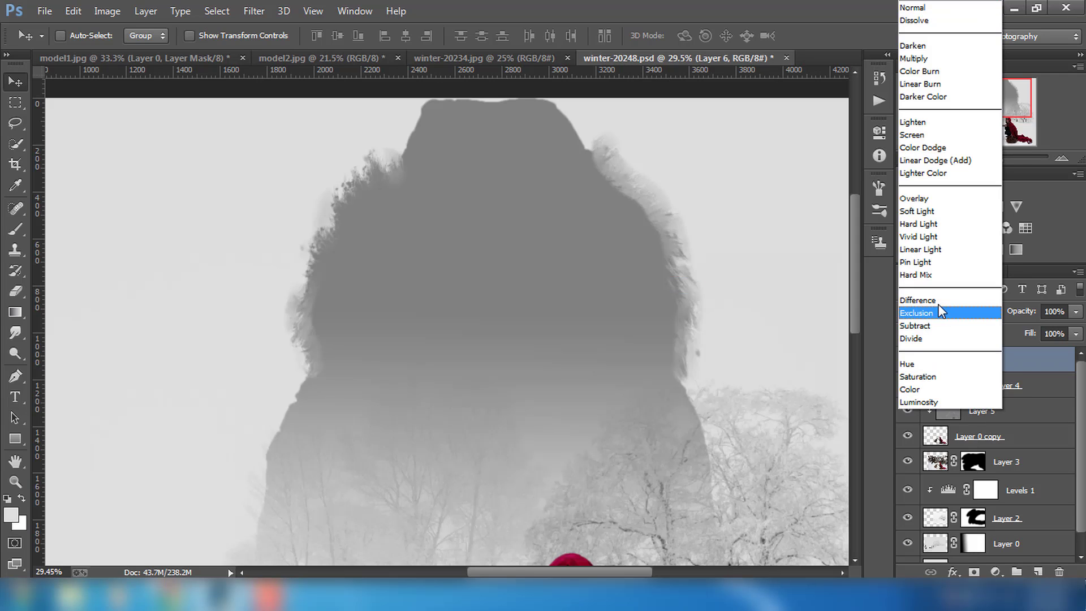
{"action": "left_click", "coordinate": [914, 198]}
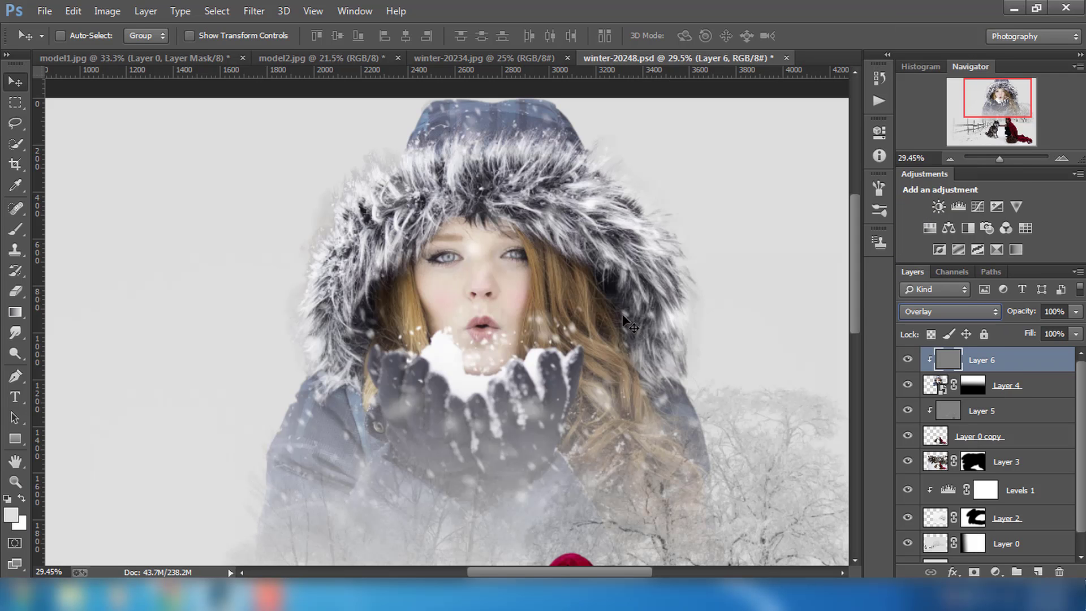
Step: Burn the fur at the top of the hood and its left edge down to the jacket
{"action": "left_click", "coordinate": [15, 353]}
{"action": "right_click", "coordinate": [15, 354]}
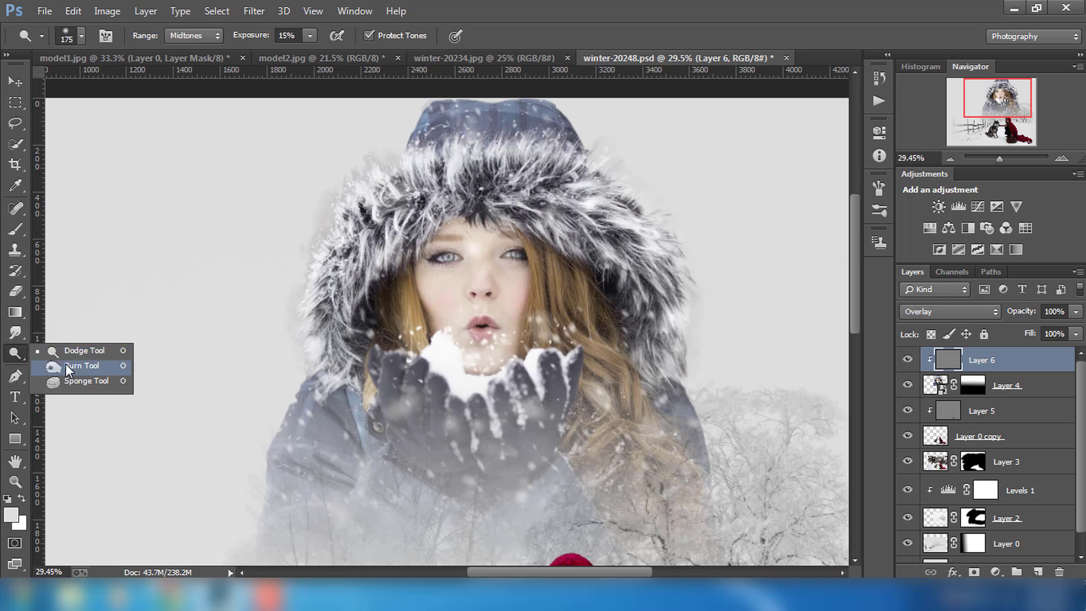
{"action": "left_click", "coordinate": [62, 365]}
{"action": "left_click_drag", "start_coordinate": [429, 228], "coordinate": [513, 141]}
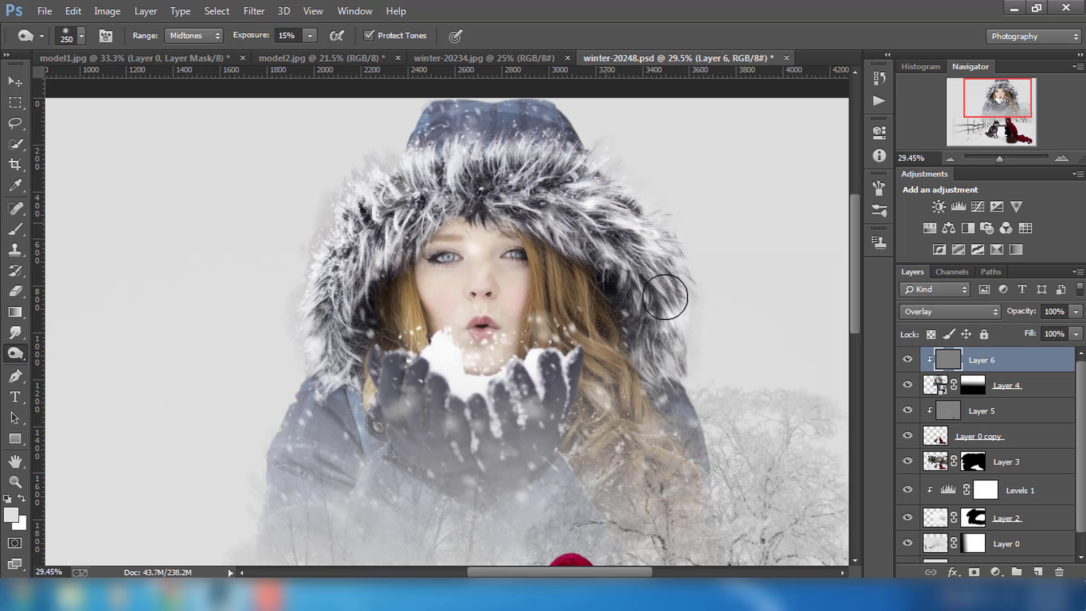
{"action": "left_click_drag", "start_coordinate": [465, 186], "coordinate": [310, 434]}
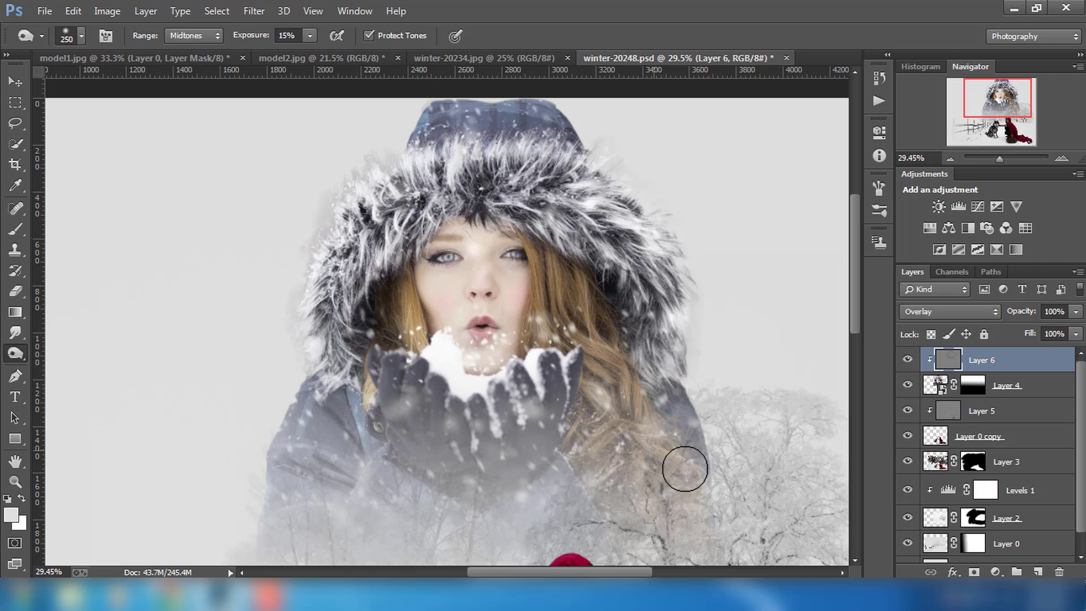
Step: Darken the hair toward the snow with a smaller brush, then shrink it for the eyes
{"action": "scroll", "coordinate": [403, 261], "scroll_direction": "up", "scroll_amount": 1}
{"action": "scroll", "coordinate": [441, 263], "scroll_direction": "up", "scroll_amount": 1}
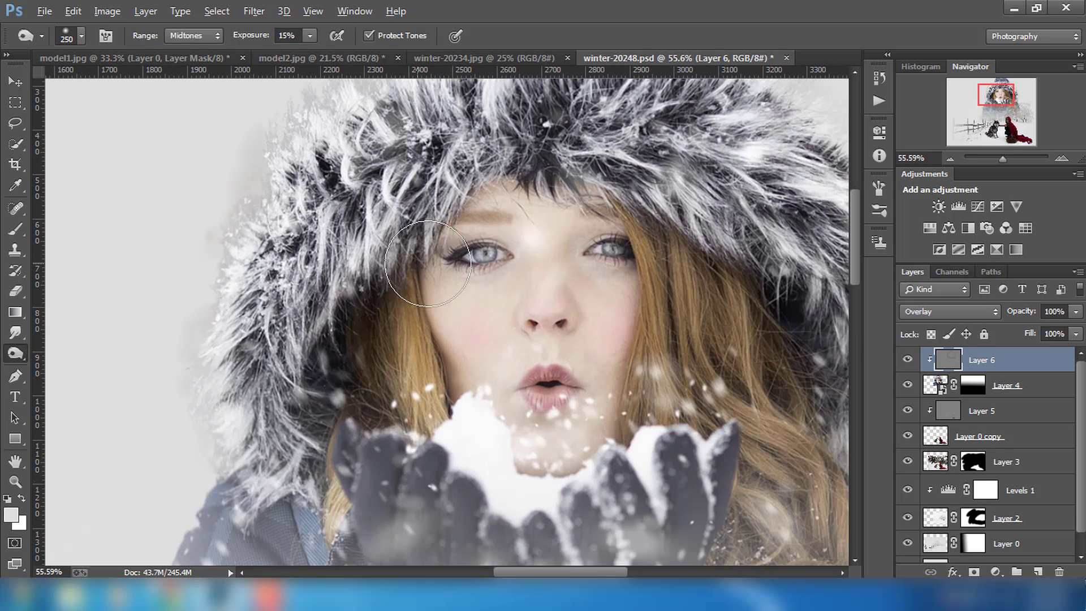
{"action": "key", "text": "bracketleft"}
{"action": "key", "text": "bracketleft"}
{"action": "key", "text": "bracketleft"}
{"action": "key", "text": "bracketleft"}
{"action": "key", "text": "bracketleft"}
{"action": "key", "text": "bracketleft"}
{"action": "key", "text": "bracketleft"}
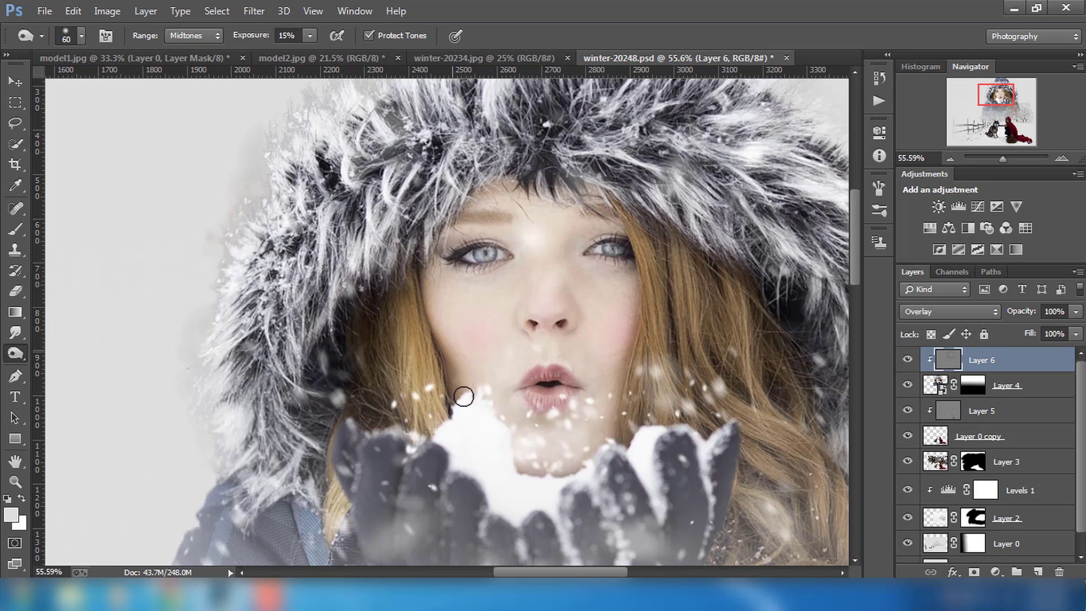
{"action": "left_click_drag", "start_coordinate": [467, 410], "coordinate": [500, 459]}
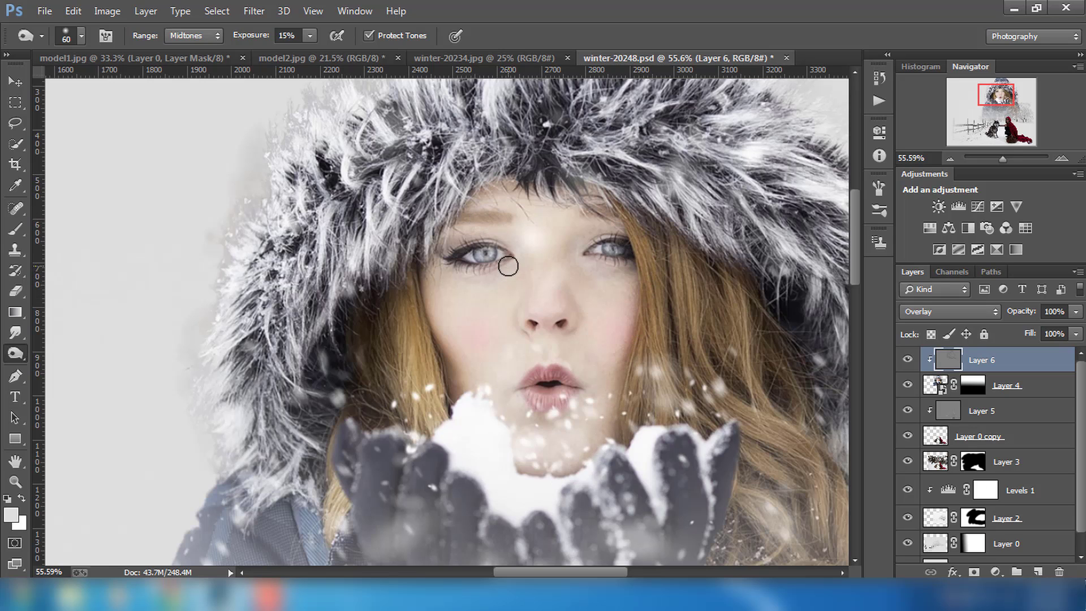
{"action": "scroll", "coordinate": [498, 255], "scroll_direction": "up", "scroll_amount": 2}
{"action": "scroll", "coordinate": [498, 255], "scroll_direction": "up", "scroll_amount": 1}
{"action": "key", "text": "bracketleft"}
{"action": "key", "text": "bracketleft"}
{"action": "key", "text": "bracketleft"}
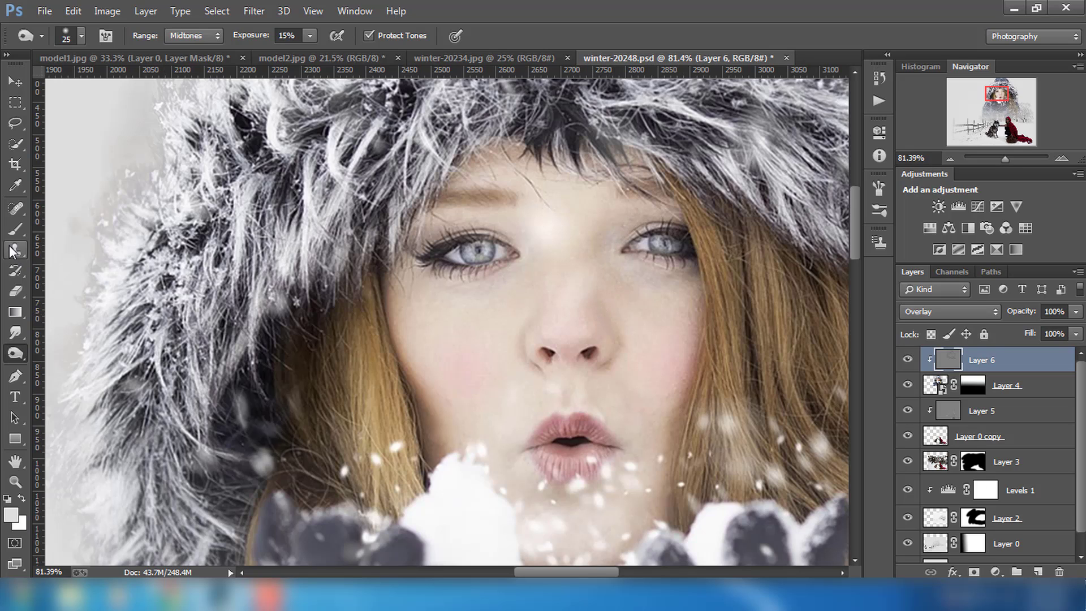
Step: Dodge the brow, nose bridge and upper lip with a small brush
{"action": "right_click", "coordinate": [16, 353]}
{"action": "left_click", "coordinate": [62, 353]}
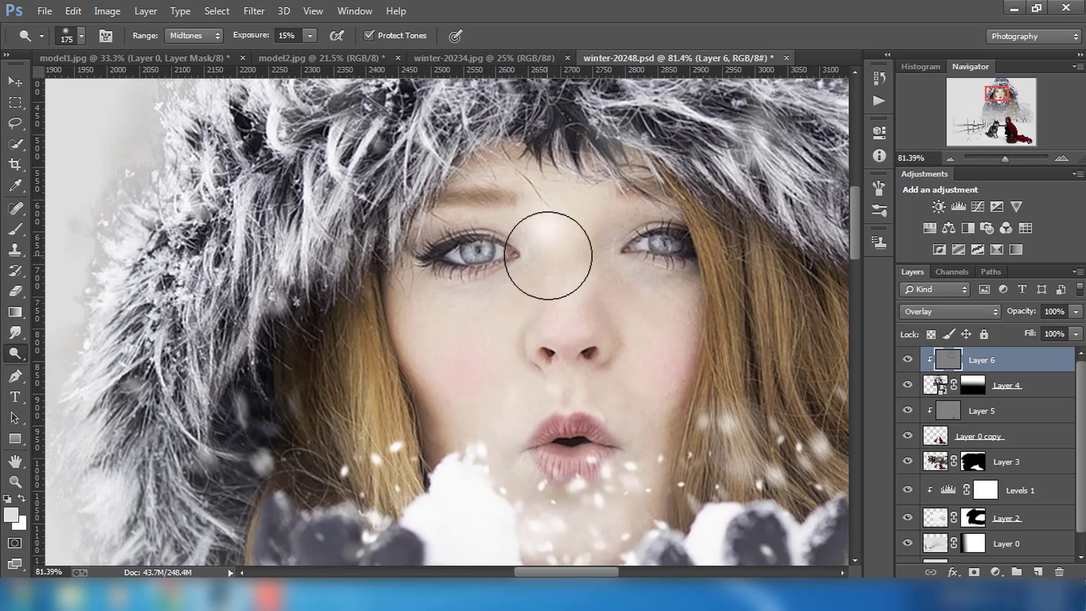
{"action": "key", "text": "bracketleft"}
{"action": "key", "text": "bracketleft"}
{"action": "key", "text": "bracketleft"}
{"action": "key", "text": "bracketleft"}
{"action": "key", "text": "bracketleft"}
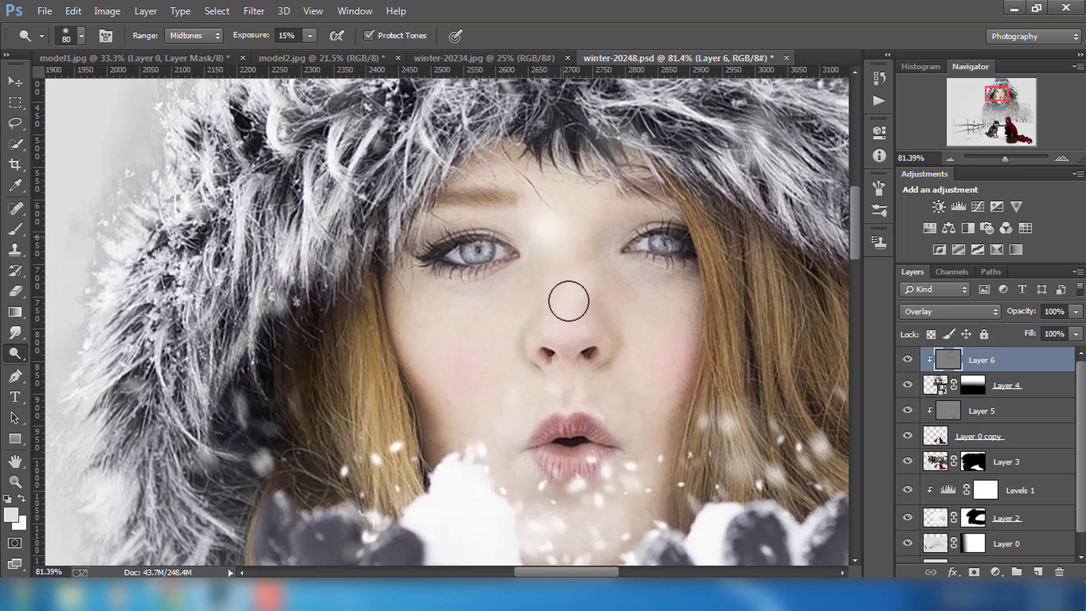
{"action": "mouse_move", "coordinate": [562, 426]}
{"action": "left_mouse_down"}
{"action": "mouse_move", "coordinate": [568, 456]}
{"action": "mouse_move", "coordinate": [572, 431]}
{"action": "left_mouse_up"}
{"action": "key", "text": "bracketleft"}
{"action": "key", "text": "bracketleft"}
{"action": "key", "text": "bracketleft"}
{"action": "key", "text": "bracketleft"}
{"action": "key", "text": "bracketleft"}
{"action": "key", "text": "bracketleft"}
{"action": "key", "text": "bracketleft"}
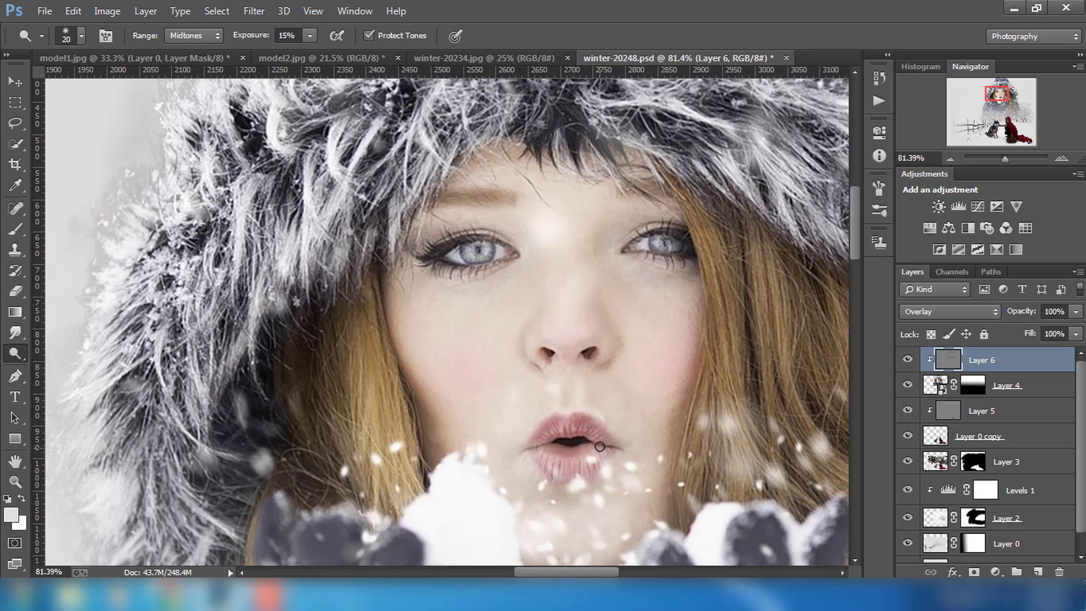
Step: Fit the image on screen and toggle Layer 6 to compare the dodge-and-burn result
{"action": "scroll", "coordinate": [688, 429], "scroll_direction": "down", "scroll_amount": 1}
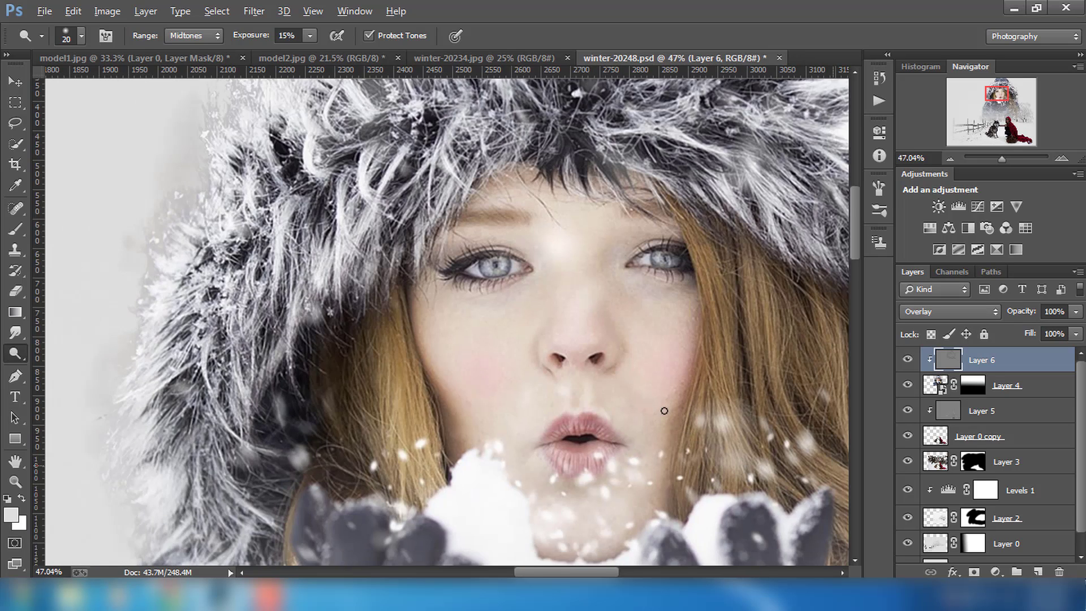
{"action": "scroll", "coordinate": [662, 407], "scroll_direction": "down", "scroll_amount": 3}
{"action": "scroll", "coordinate": [661, 408], "scroll_direction": "down", "scroll_amount": 2}
{"action": "scroll", "coordinate": [662, 407], "scroll_direction": "down", "scroll_amount": 1}
{"action": "key", "text": "ctrl+0"}
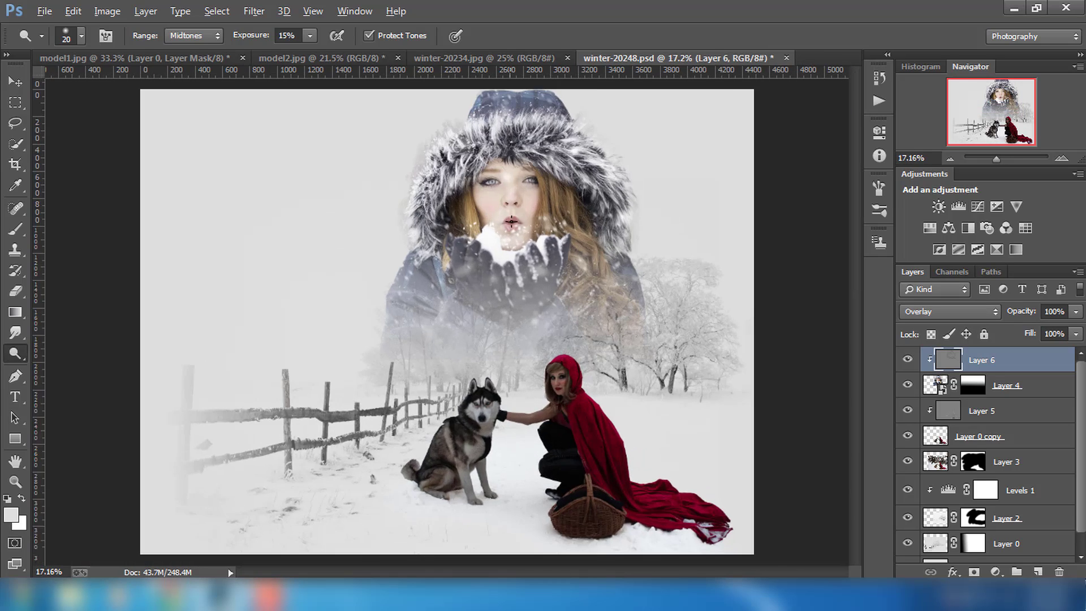
{"action": "left_click", "coordinate": [906, 362]}
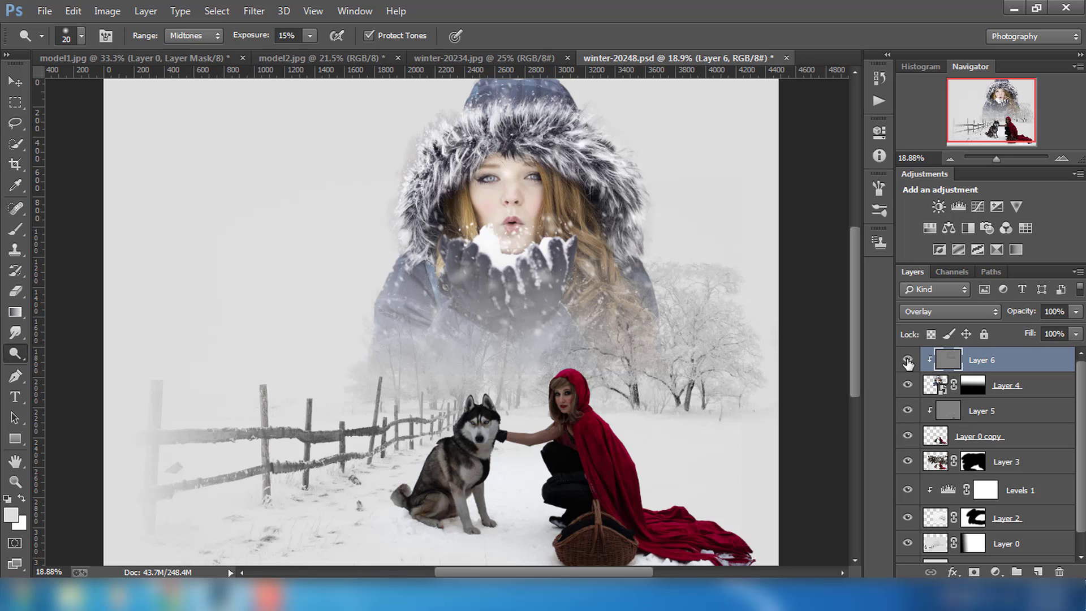
{"action": "left_click", "coordinate": [907, 362]}
{"action": "key", "text": "v"}
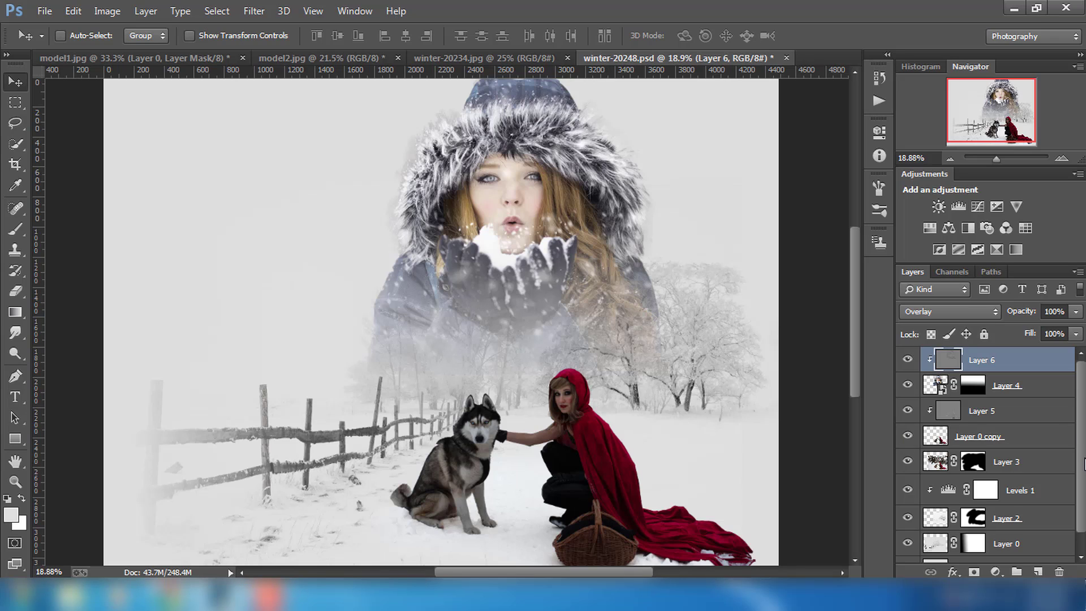
{"action": "scroll", "coordinate": [1083, 396], "scroll_direction": "down", "scroll_amount": 1}
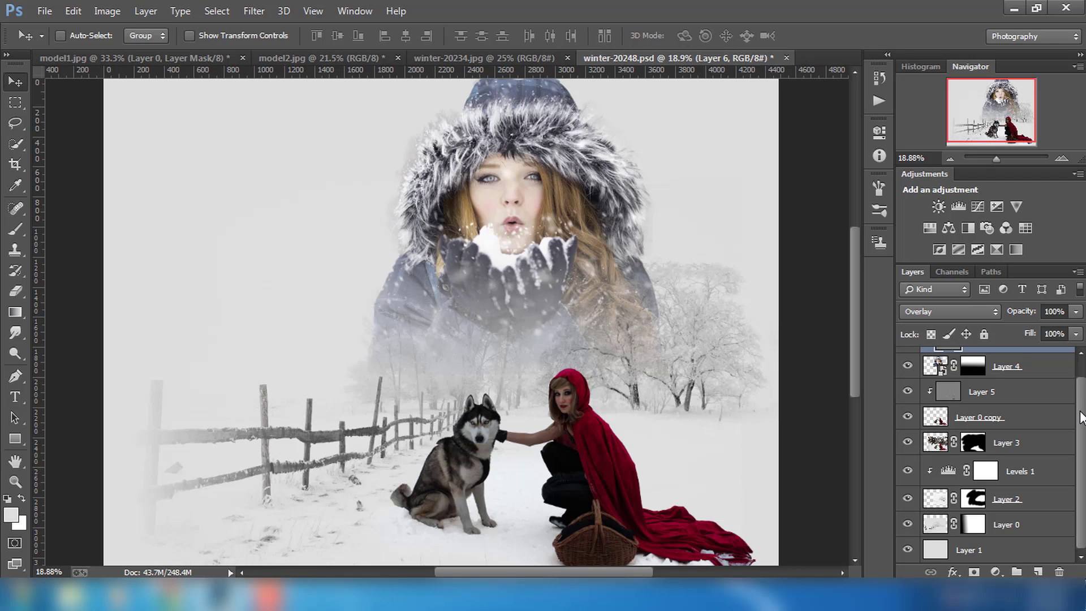
Step: Add a Color Balance layer on Layer 0 copy with Cyan/Red −3 and Magenta/Green +7
{"action": "left_click", "coordinate": [1021, 421]}
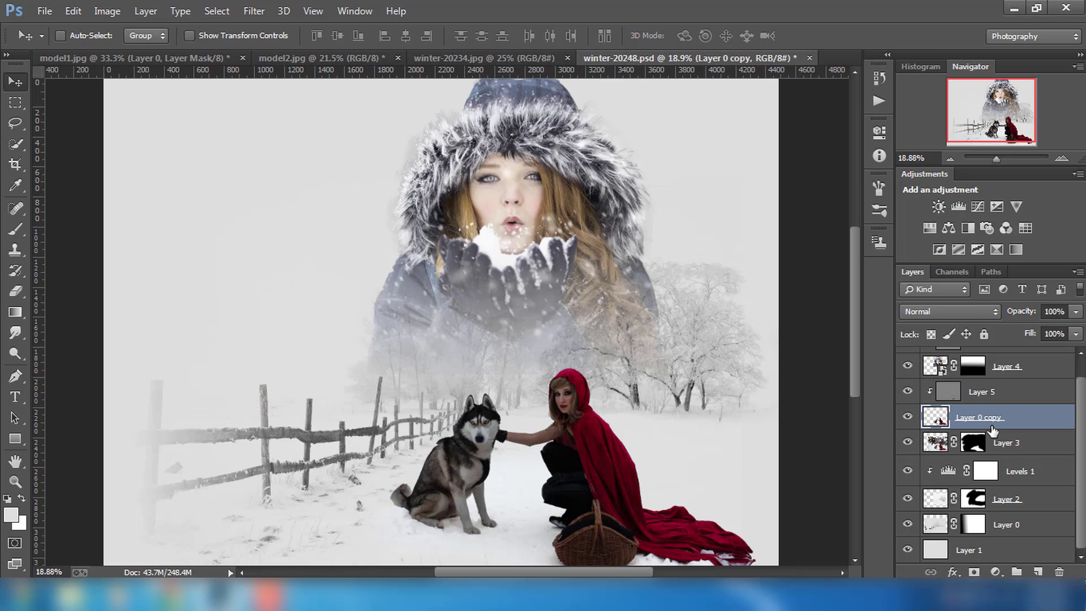
{"action": "left_click", "coordinate": [995, 571]}
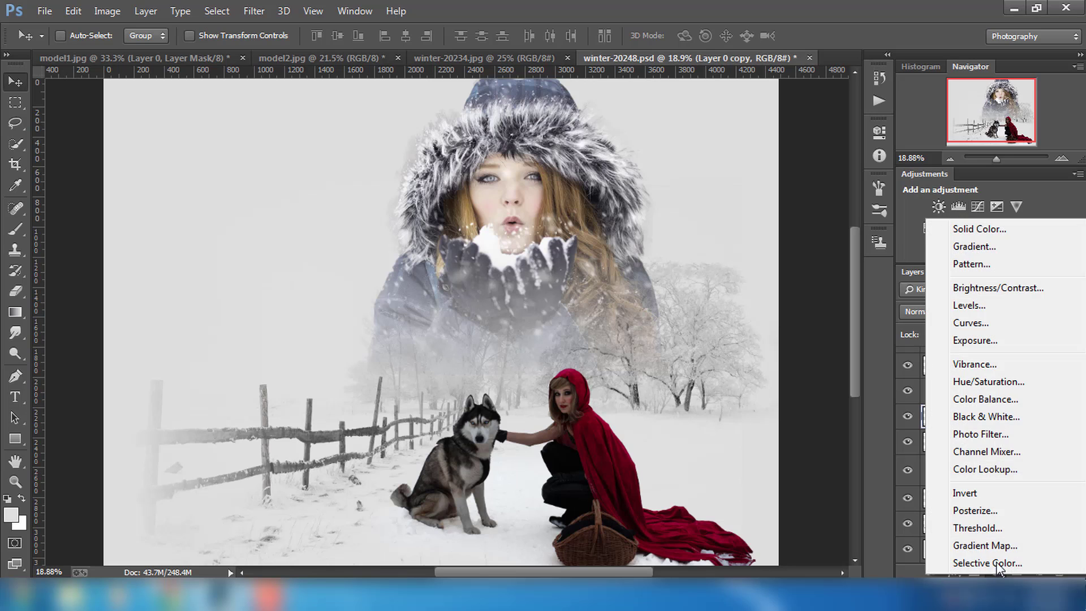
{"action": "left_click", "coordinate": [985, 399]}
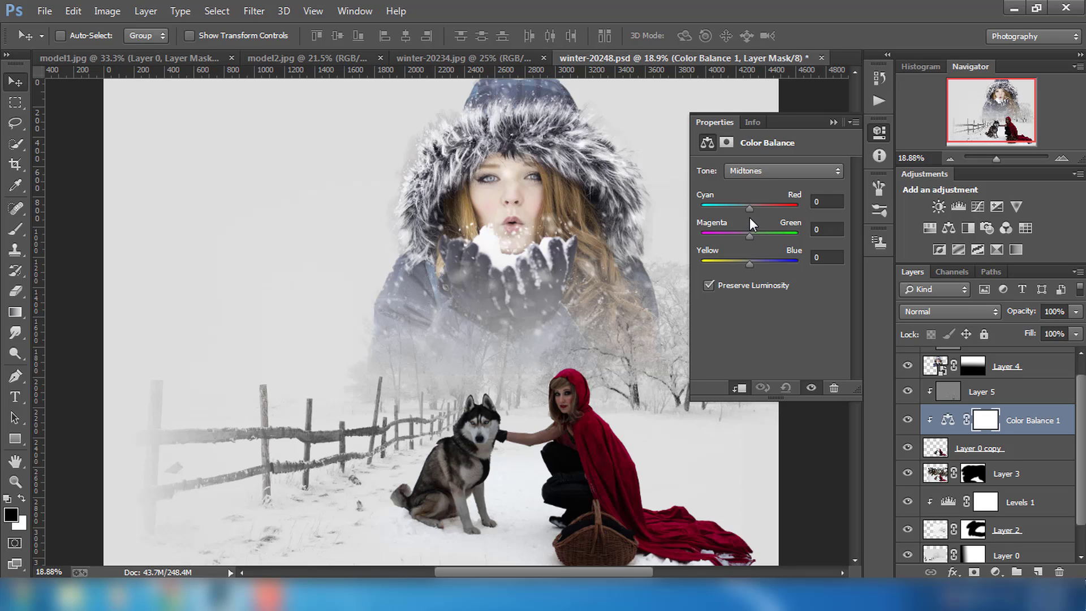
{"action": "left_click_drag", "start_coordinate": [748, 208], "coordinate": [747, 209]}
{"action": "left_click_drag", "start_coordinate": [748, 237], "coordinate": [753, 235]}
{"action": "left_click", "coordinate": [833, 122]}
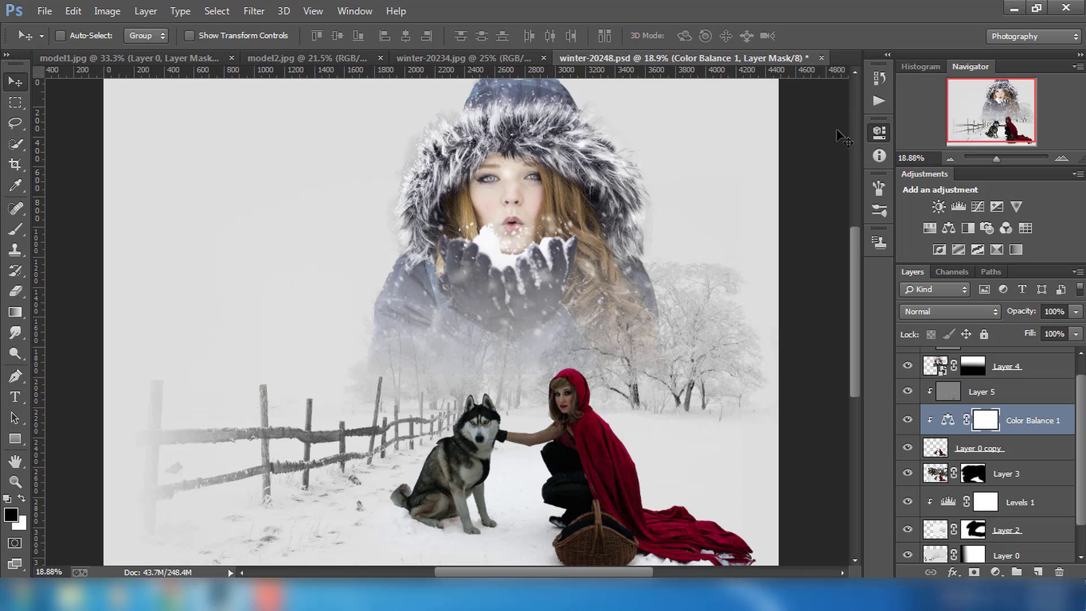
Step: Scroll through the Layers panel to review the new Color Balance 1 layer
{"action": "left_click_drag", "start_coordinate": [1079, 418], "coordinate": [1082, 445]}
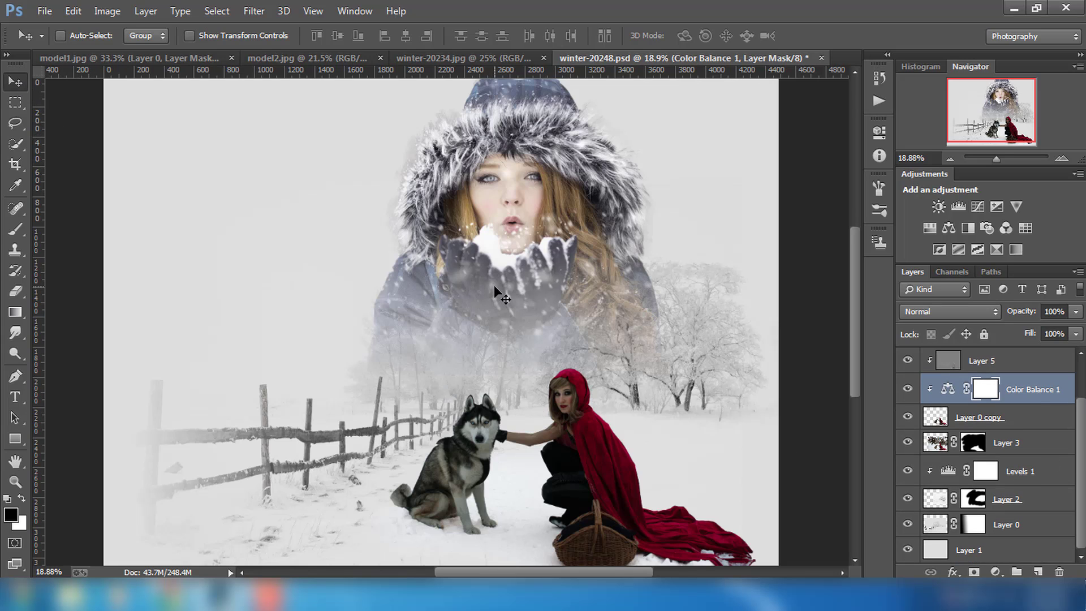
{"action": "scroll", "coordinate": [498, 291], "scroll_direction": "down", "scroll_amount": 1}
{"action": "scroll", "coordinate": [498, 292], "scroll_direction": "down", "scroll_amount": 3}
{"action": "scroll", "coordinate": [500, 291], "scroll_direction": "up", "scroll_amount": 1}
{"action": "scroll", "coordinate": [503, 292], "scroll_direction": "up", "scroll_amount": 1}
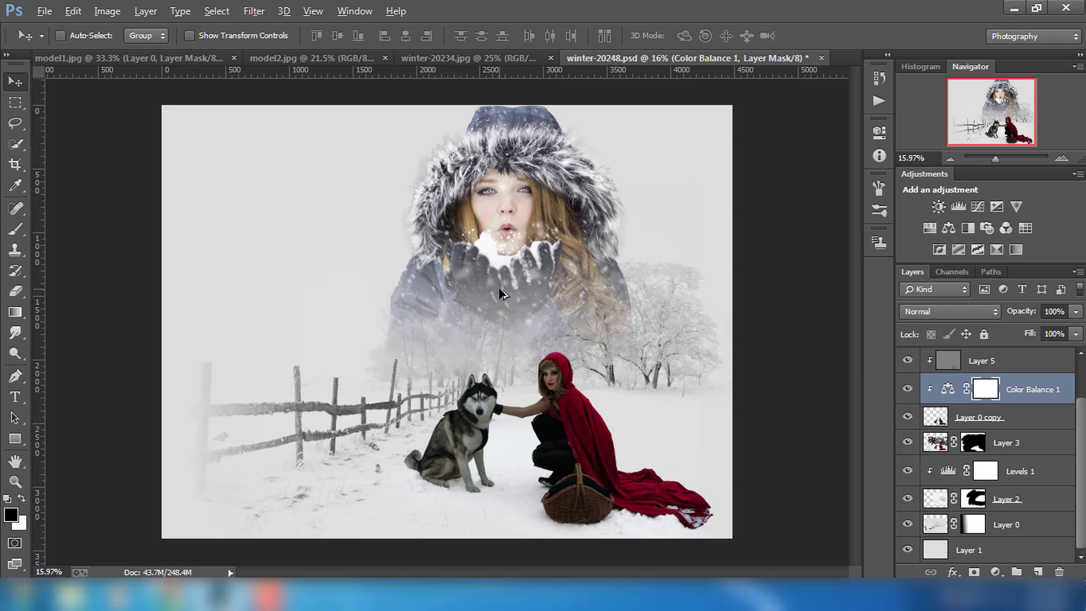
{"action": "scroll", "coordinate": [500, 293], "scroll_direction": "up", "scroll_amount": 3}
{"action": "scroll", "coordinate": [500, 293], "scroll_direction": "down", "scroll_amount": 4}
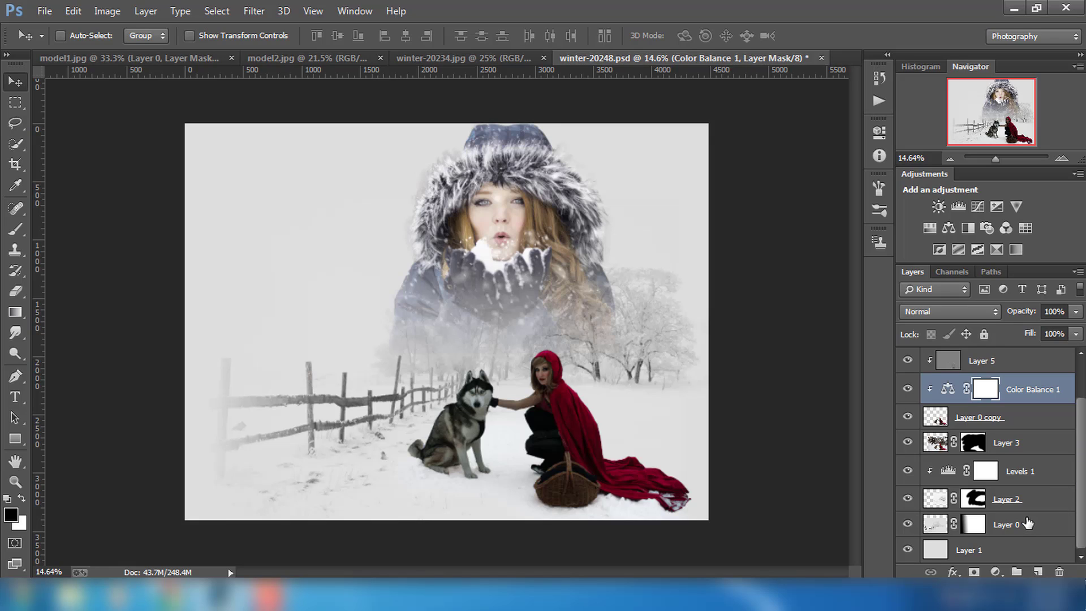
Step: Add a new empty Layer 7 directly above the trees' Layer 2
{"action": "left_click", "coordinate": [908, 498]}
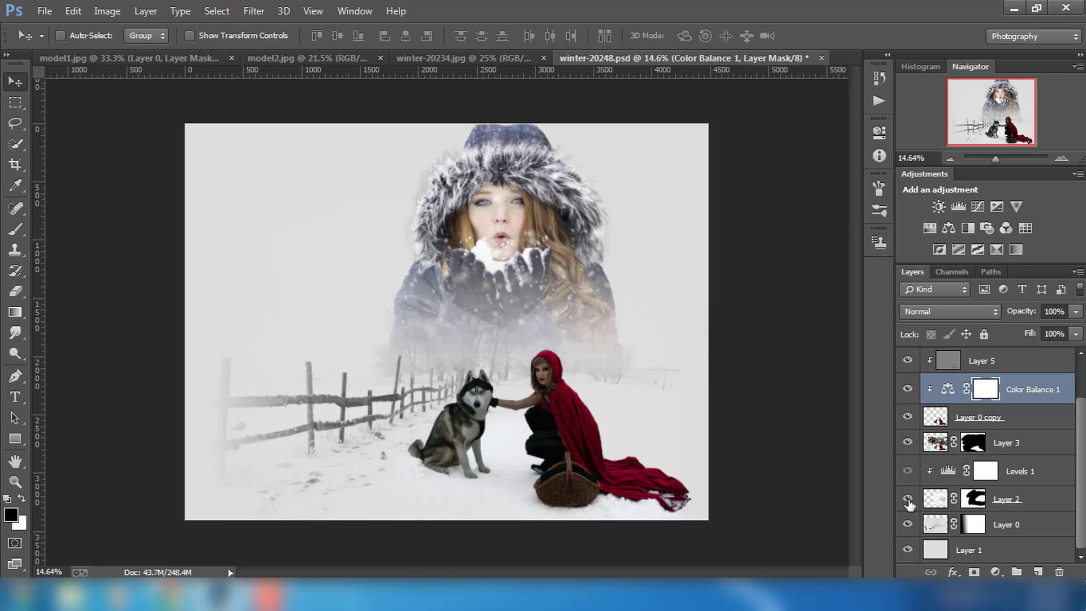
{"action": "left_click", "coordinate": [1040, 508]}
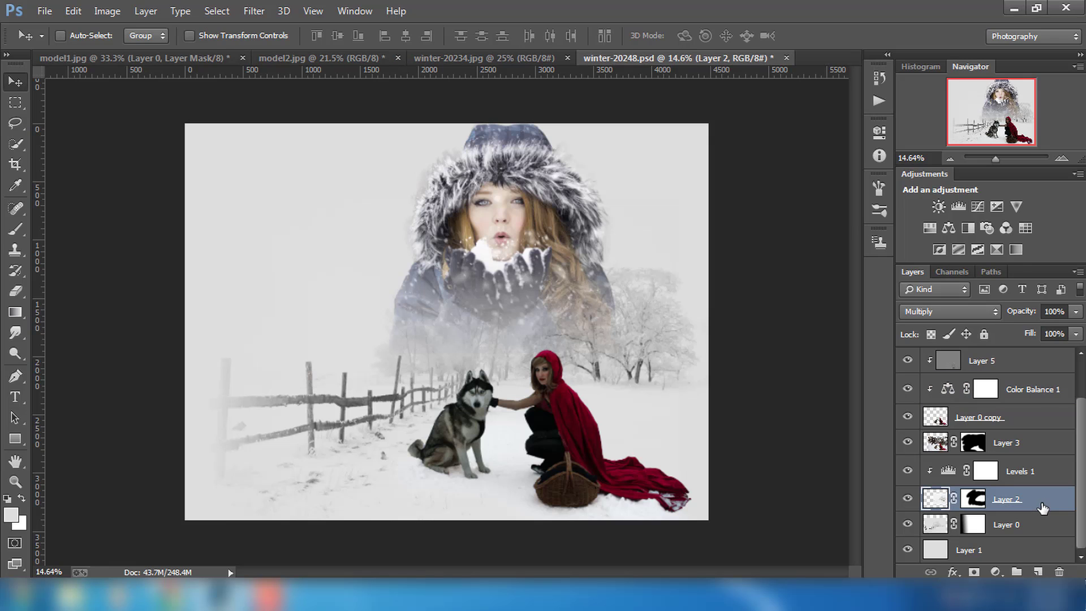
{"action": "left_click", "coordinate": [1037, 572]}
Step: Unclip Layer 7, move Levels 1 below it, clip Levels 1 to Layer 2, and select Layer 7
{"action": "right_click", "coordinate": [972, 505]}
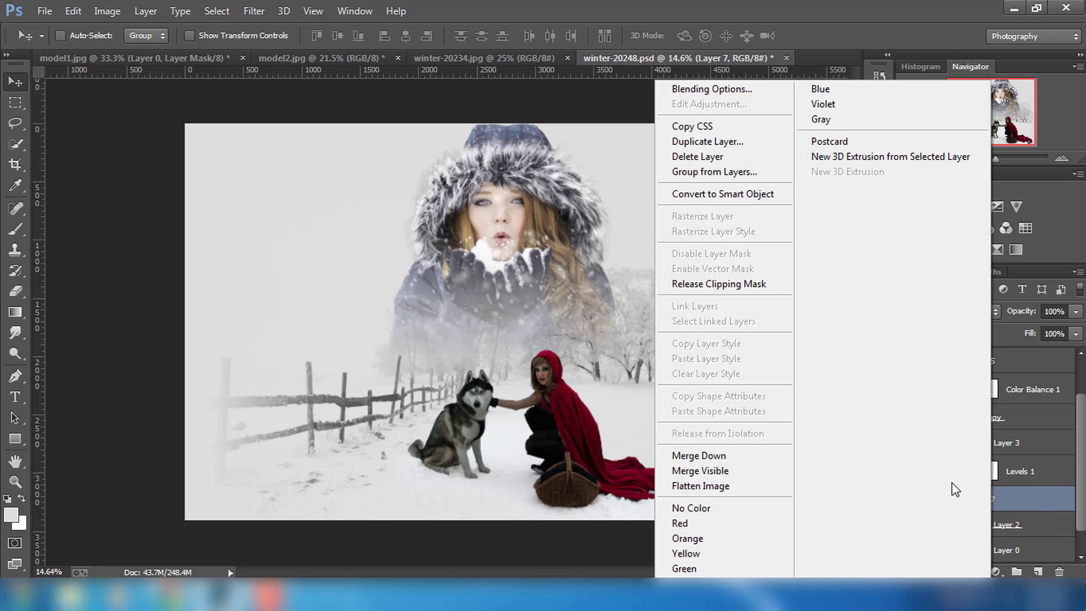
{"action": "left_click", "coordinate": [730, 285]}
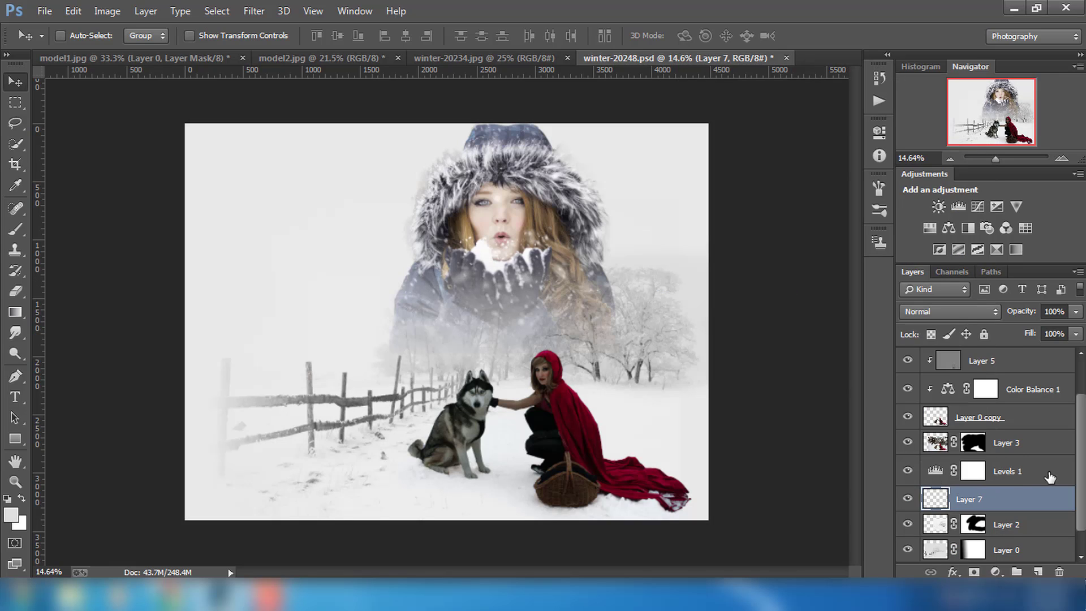
{"action": "left_click", "coordinate": [1046, 475]}
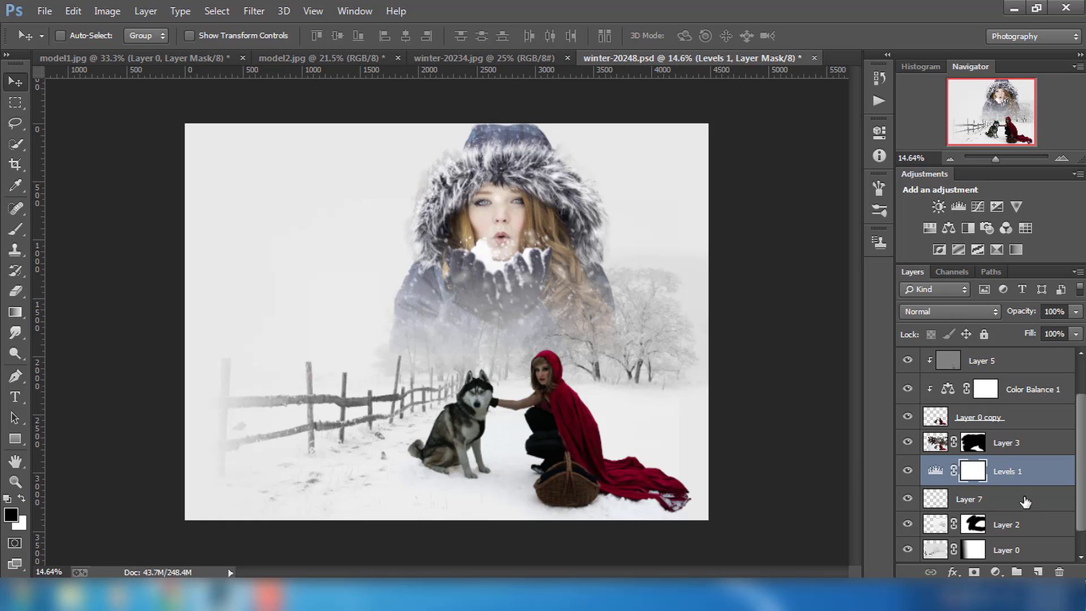
{"action": "left_click_drag", "start_coordinate": [1038, 481], "coordinate": [1034, 500]}
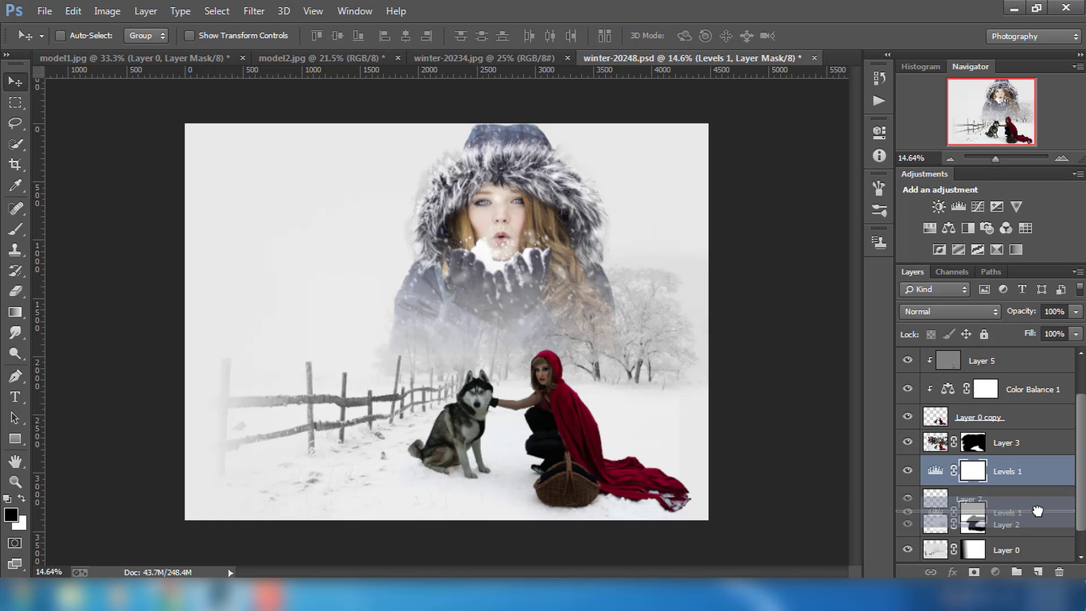
{"action": "right_click", "coordinate": [1024, 504]}
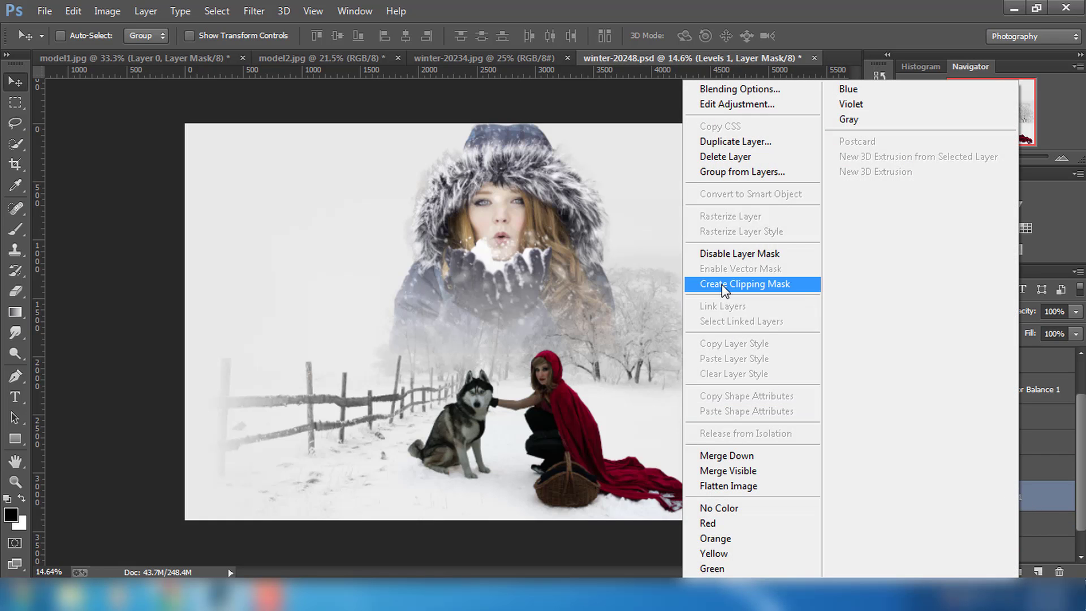
{"action": "left_click", "coordinate": [745, 284]}
{"action": "left_click", "coordinate": [937, 469]}
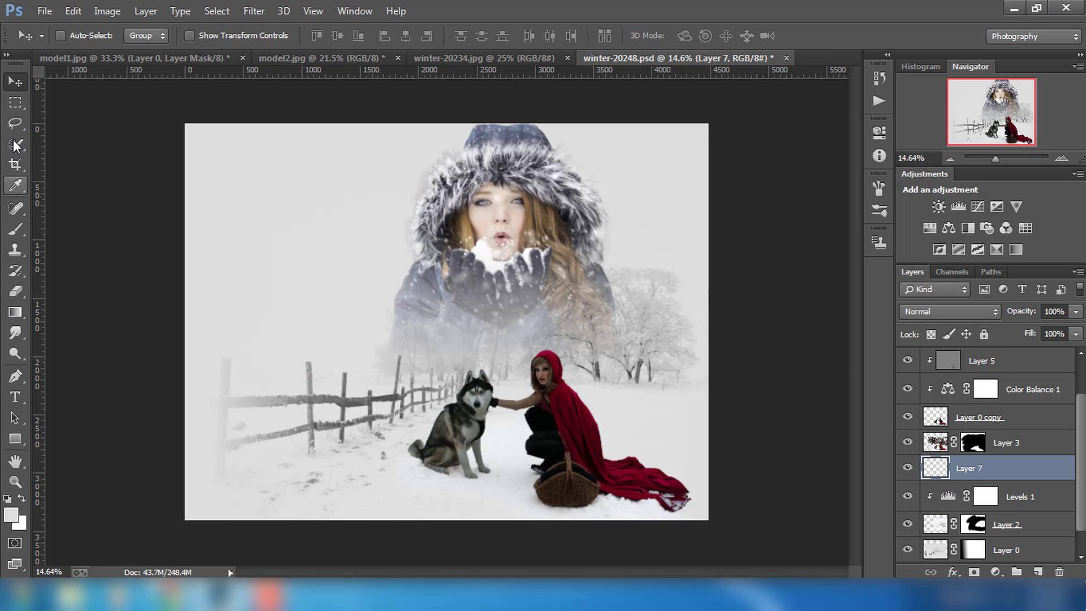
{"action": "left_click", "coordinate": [16, 209]}
Step: Choose the Brush tool with the scattered 40 px snow preset
{"action": "left_click", "coordinate": [16, 229]}
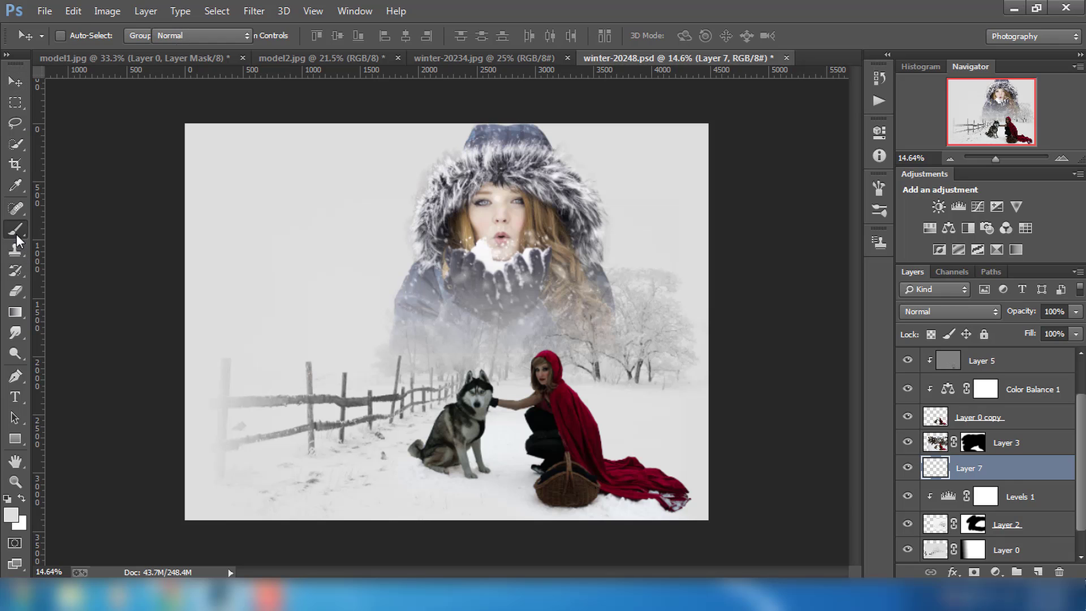
{"action": "right_click", "coordinate": [321, 207]}
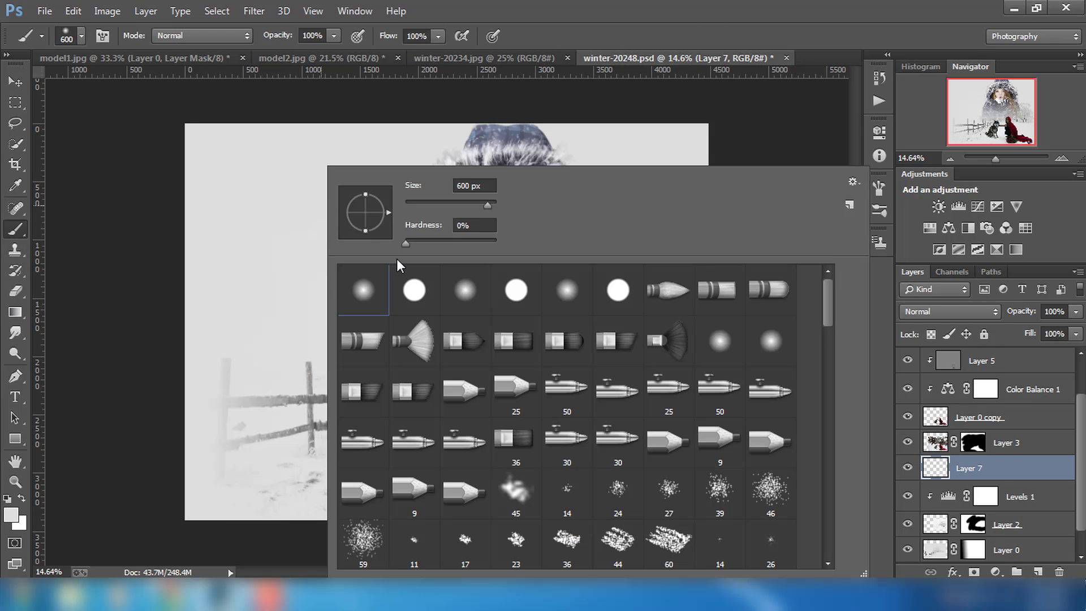
{"action": "left_click_drag", "start_coordinate": [825, 335], "coordinate": [829, 360]}
{"action": "scroll", "coordinate": [833, 392], "scroll_direction": "down", "scroll_amount": 3}
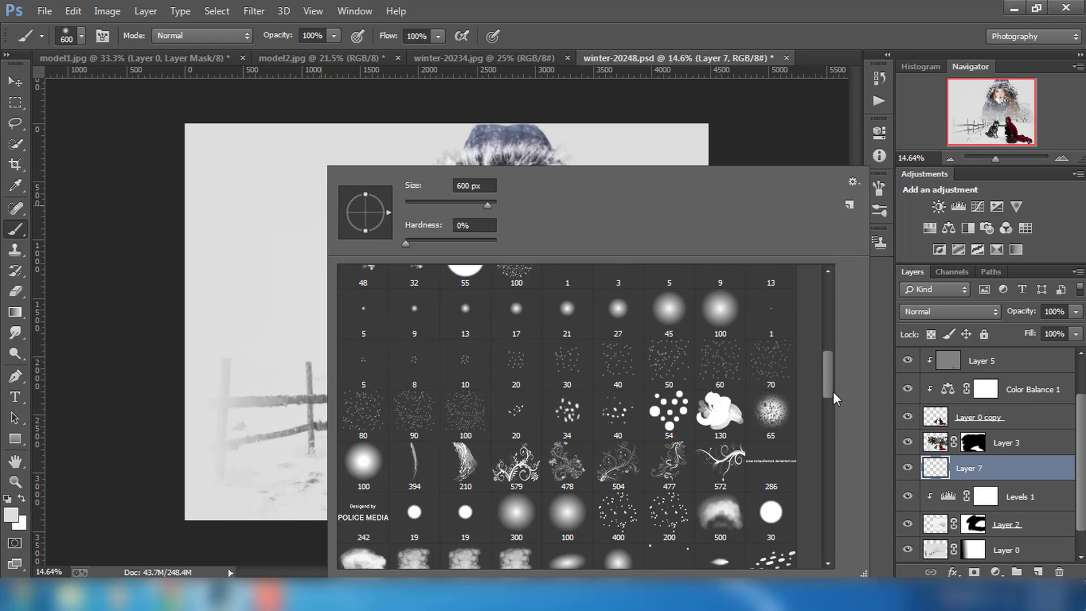
{"action": "scroll", "coordinate": [833, 396], "scroll_direction": "down", "scroll_amount": 3}
{"action": "scroll", "coordinate": [833, 398], "scroll_direction": "down", "scroll_amount": 2}
{"action": "double_click", "coordinate": [621, 331]}
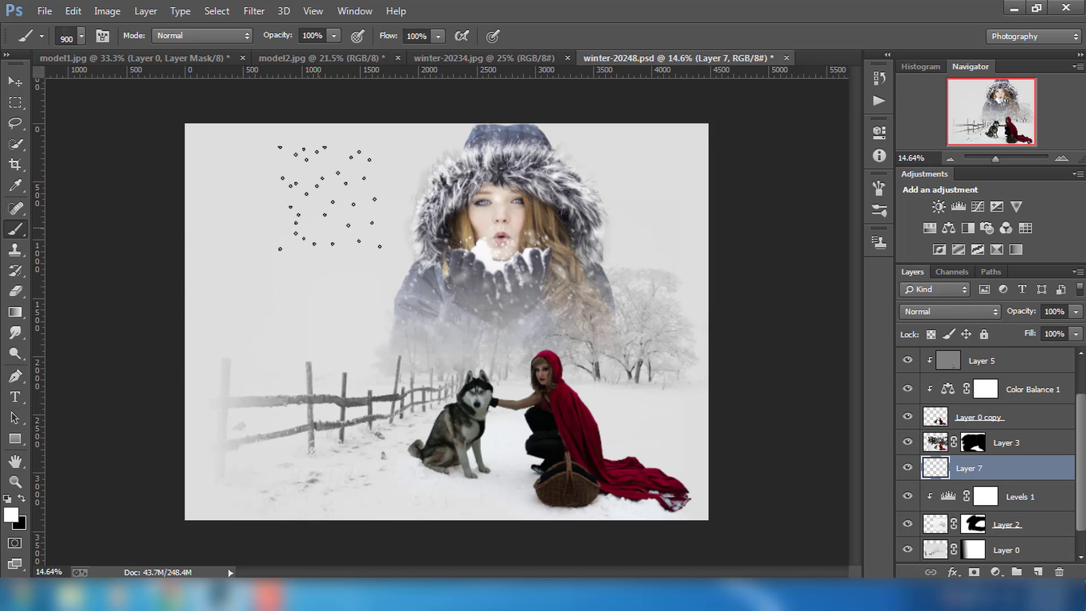
Step: Paint white snowflakes across sky, fence and cloak, enlarging the brush for bigger flakes
{"action": "key", "text": "bracketright"}
{"action": "key", "text": "bracketright"}
{"action": "key", "text": "bracketleft"}
{"action": "key", "text": "bracketleft"}
{"action": "key", "text": "bracketleft"}
{"action": "left_click", "coordinate": [367, 161]}
{"action": "left_click_drag", "start_coordinate": [354, 252], "coordinate": [339, 315]}
{"action": "left_click_drag", "start_coordinate": [662, 462], "coordinate": [633, 456]}
{"action": "key", "text": "bracketright"}
{"action": "key", "text": "bracketright"}
{"action": "key", "text": "bracketright"}
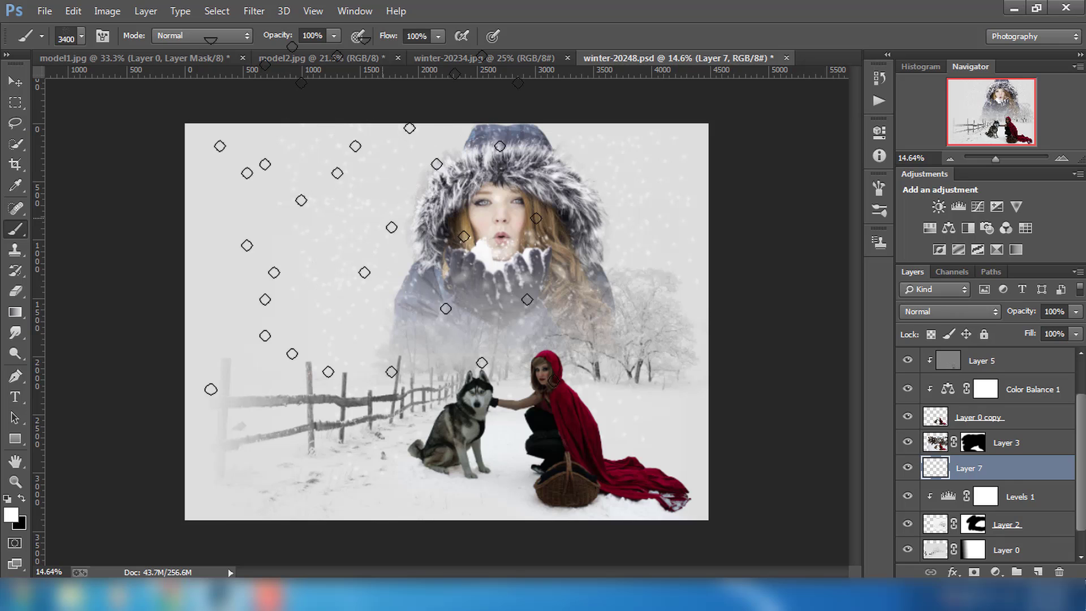
{"action": "left_click_drag", "start_coordinate": [266, 267], "coordinate": [277, 259]}
{"action": "key", "text": "bracketright"}
{"action": "key", "text": "bracketright"}
{"action": "key", "text": "bracketright"}
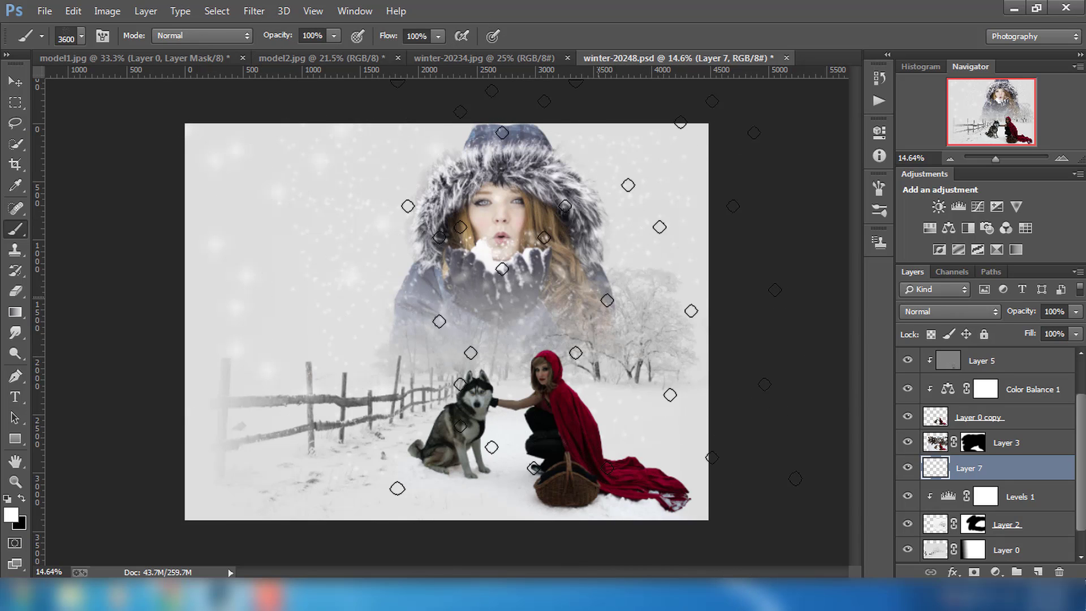
{"action": "left_click_drag", "start_coordinate": [661, 387], "coordinate": [221, 348]}
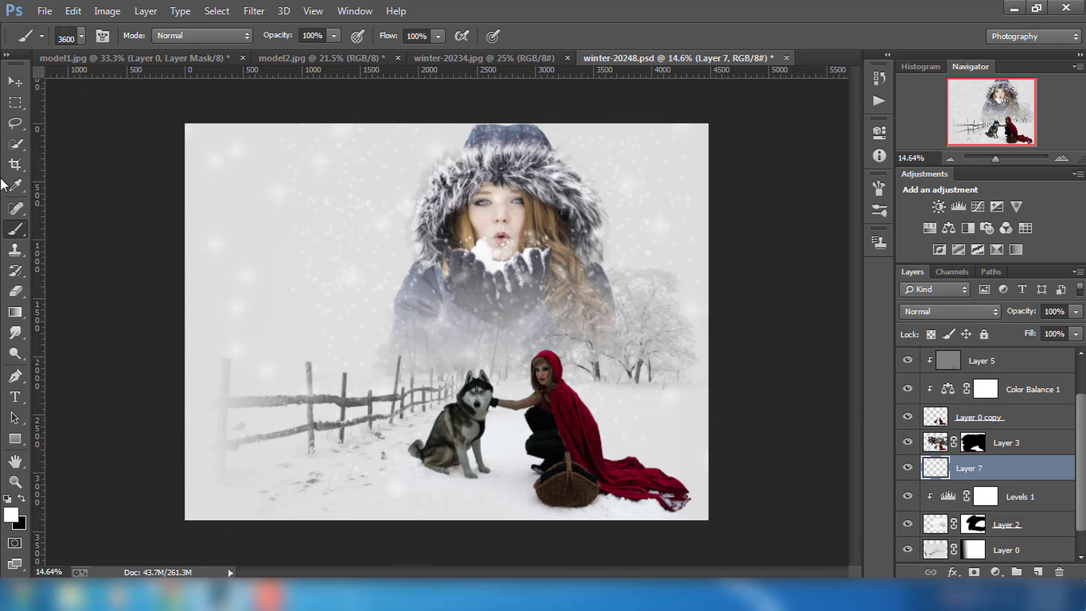
{"action": "left_click", "coordinate": [16, 82]}
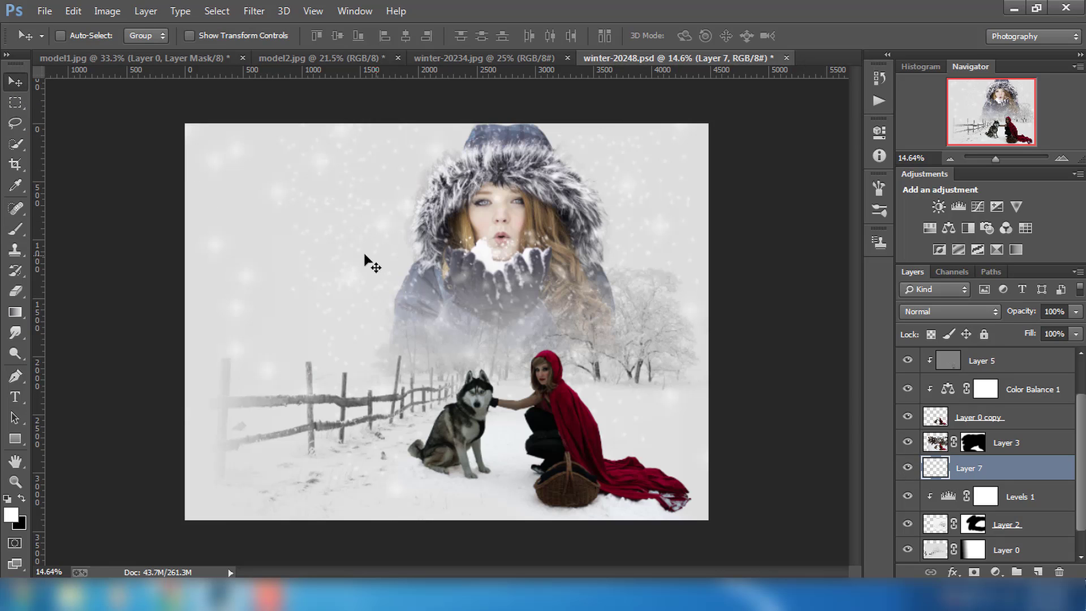
{"action": "scroll", "coordinate": [512, 277], "scroll_direction": "down", "scroll_amount": 5}
{"action": "scroll", "coordinate": [512, 277], "scroll_direction": "up", "scroll_amount": 3}
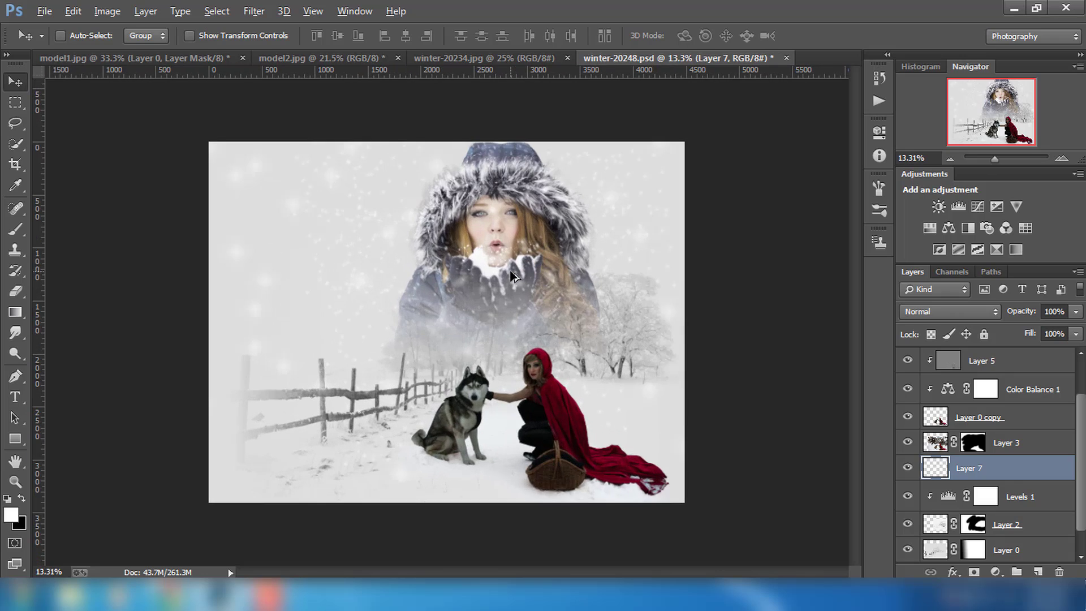
{"action": "scroll", "coordinate": [512, 277], "scroll_direction": "up", "scroll_amount": 2}
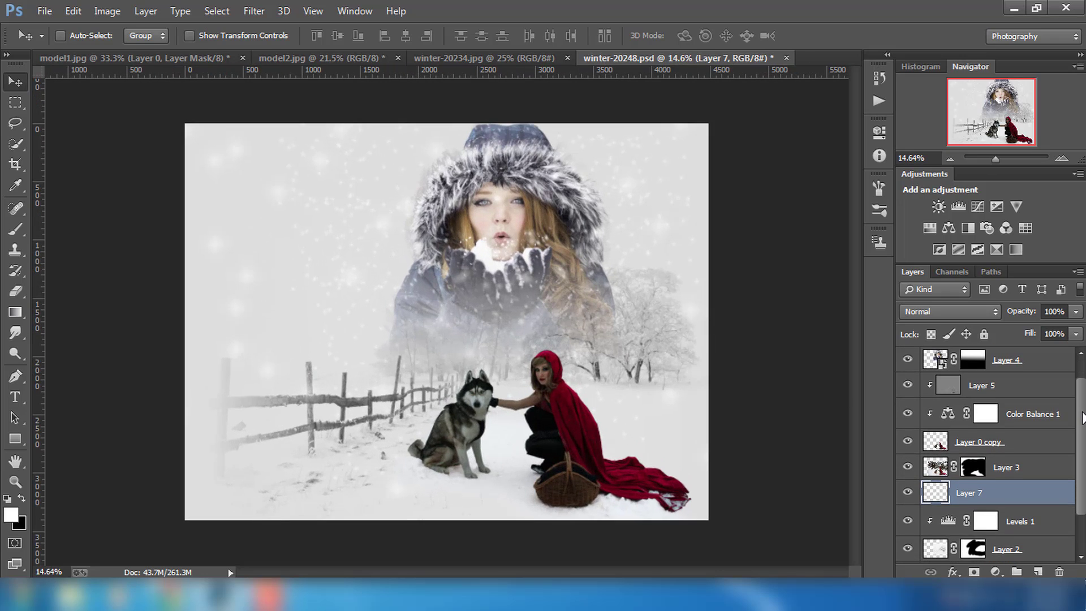
Step: Crop the composite to a square, trimming the grey left strip and empty right margin
{"action": "scroll", "coordinate": [1035, 510], "scroll_direction": "down", "scroll_amount": 1}
{"action": "left_click", "coordinate": [993, 557]}
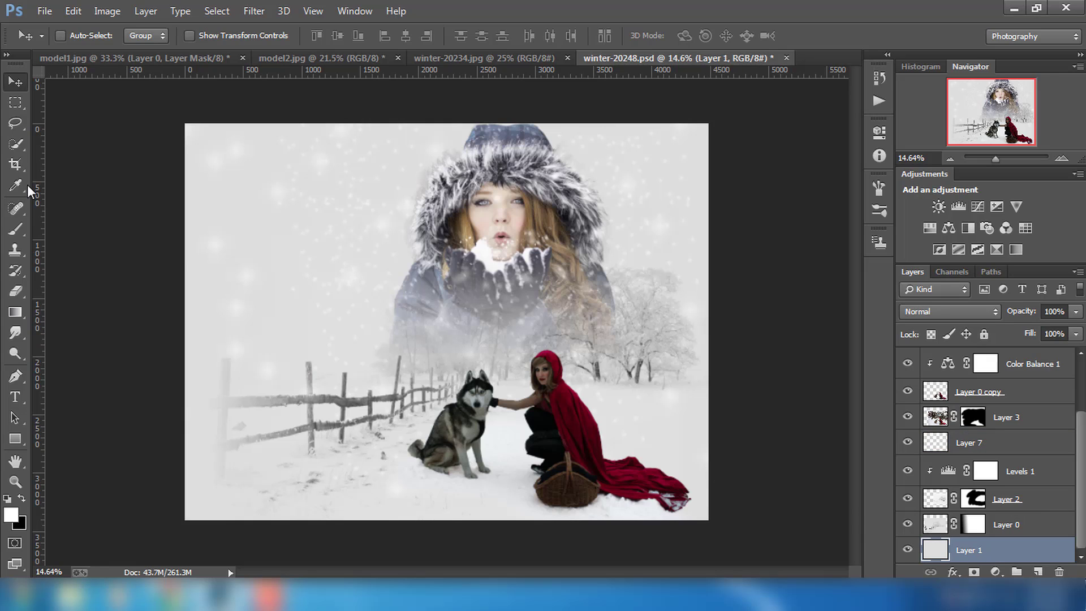
{"action": "left_click", "coordinate": [23, 168]}
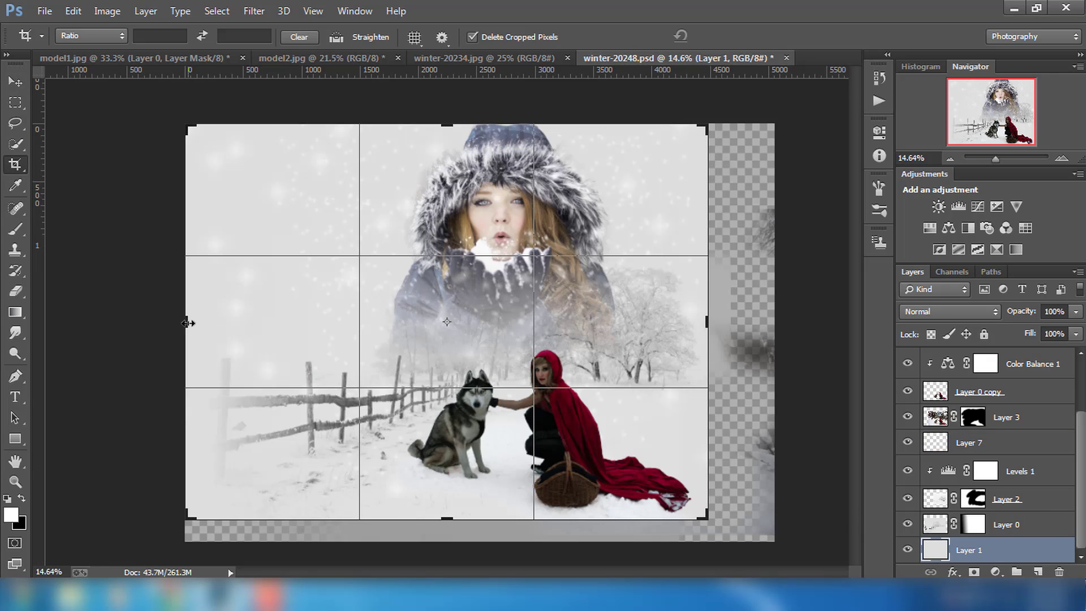
{"action": "left_click_drag", "start_coordinate": [189, 323], "coordinate": [232, 334]}
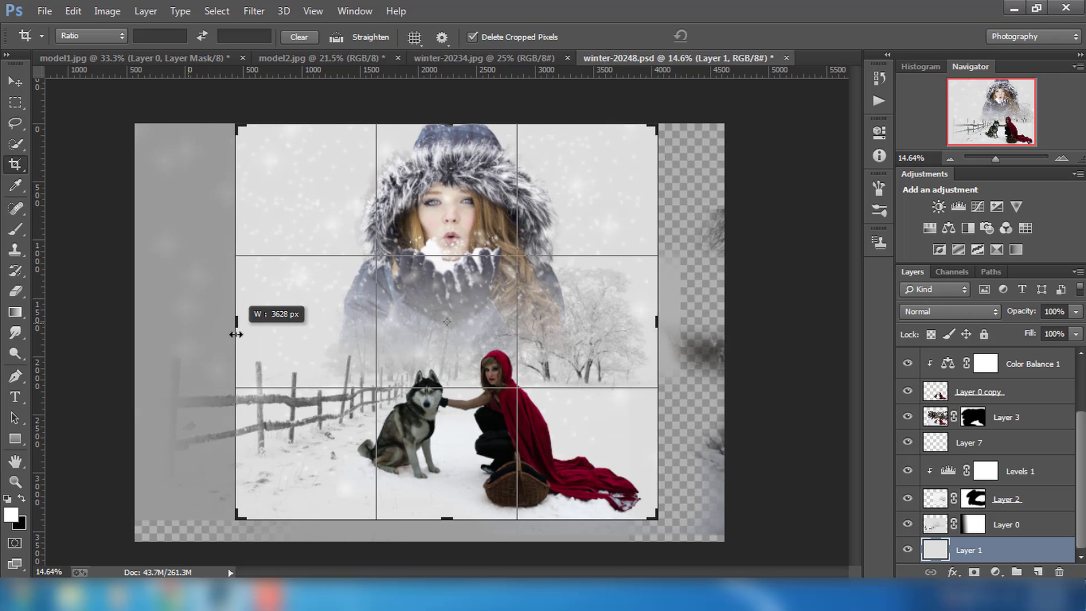
{"action": "left_click_drag", "start_coordinate": [234, 333], "coordinate": [237, 334]}
{"action": "left_click", "coordinate": [742, 37]}
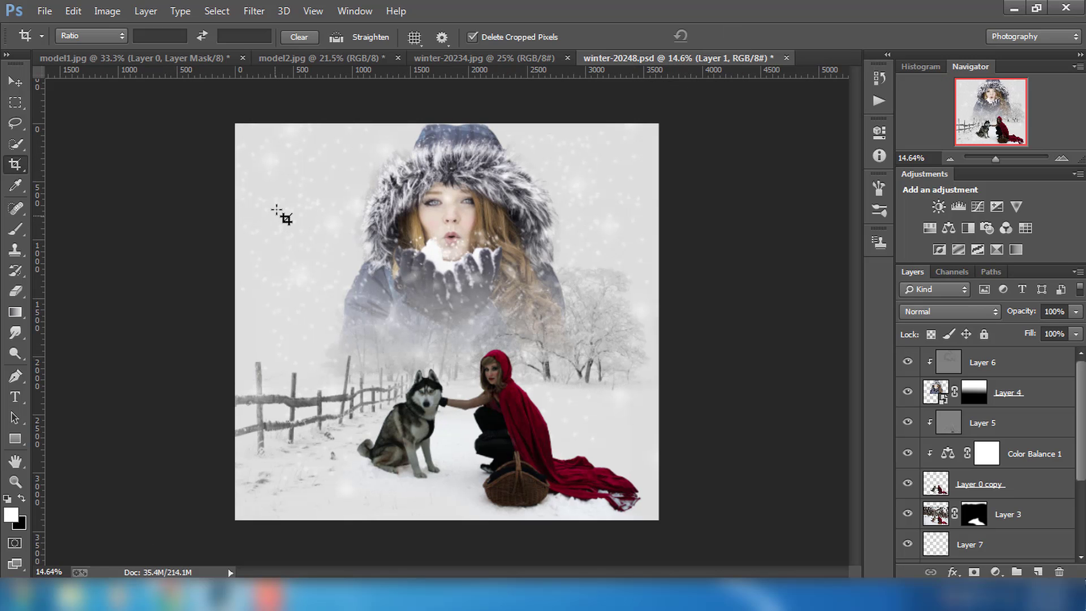
{"action": "left_click", "coordinate": [16, 82]}
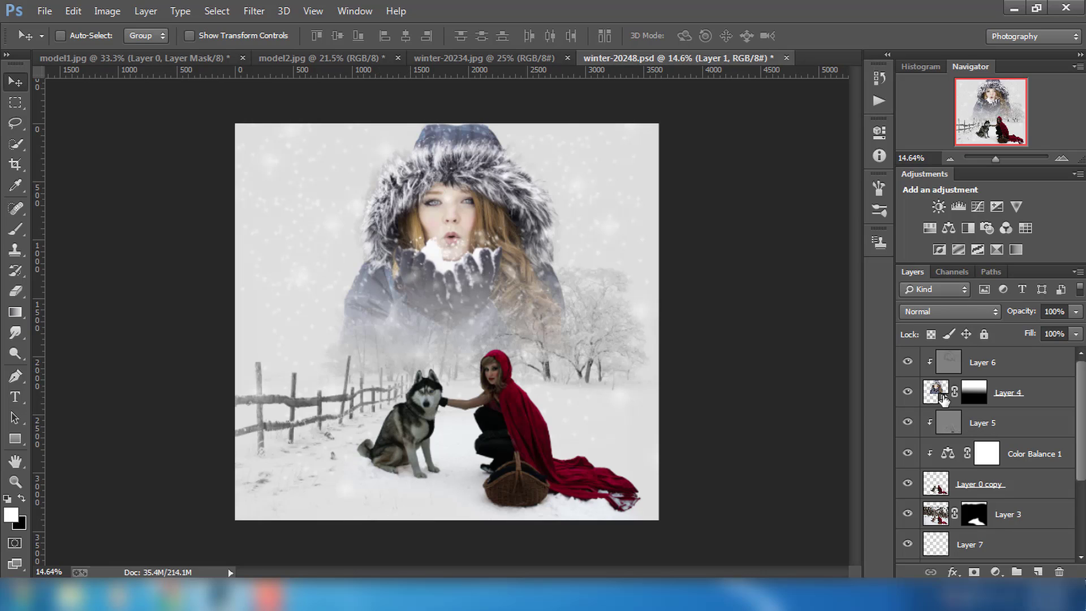
Step: Stamp all visible layers into a merged Layer 8 above Layer 6 and save
{"action": "left_click", "coordinate": [1041, 366]}
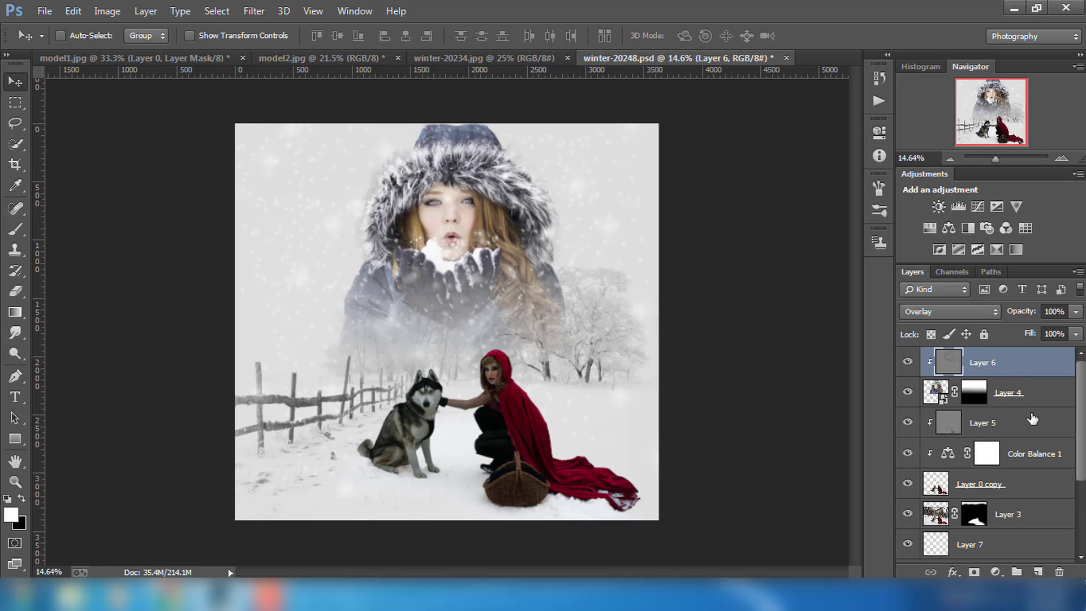
{"action": "key", "text": "ctrl+alt+shift+e"}
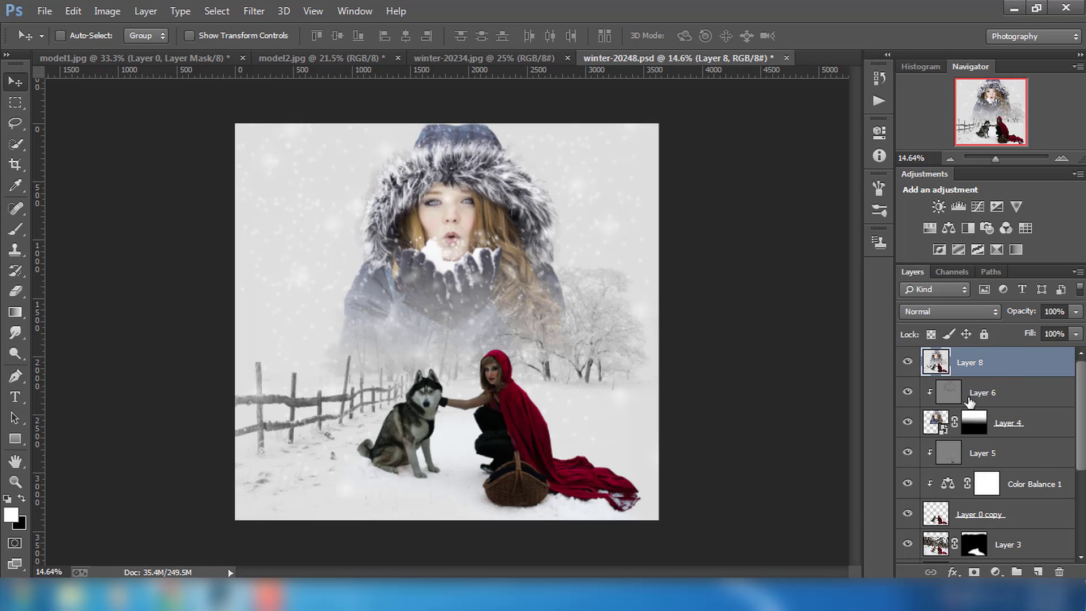
{"action": "key", "text": "ctrl+s"}
Step: In Camera Raw on Layer 8, cool temperature, darken shadows, set exposure +0.05, raise vibrance
{"action": "left_click", "coordinate": [260, 13]}
{"action": "left_click", "coordinate": [277, 104]}
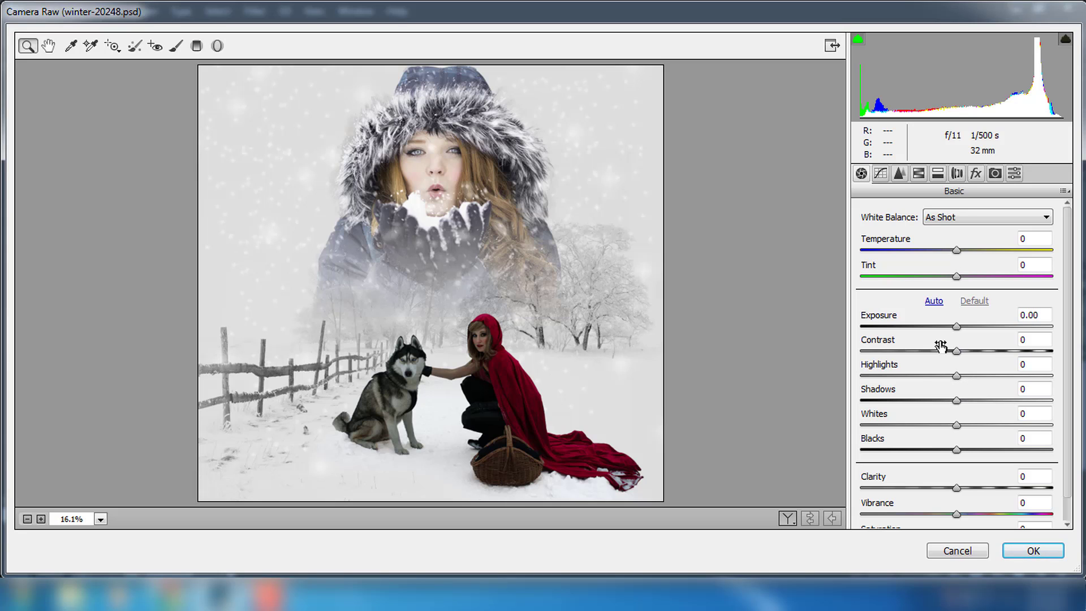
{"action": "left_click_drag", "start_coordinate": [957, 253], "coordinate": [948, 253]}
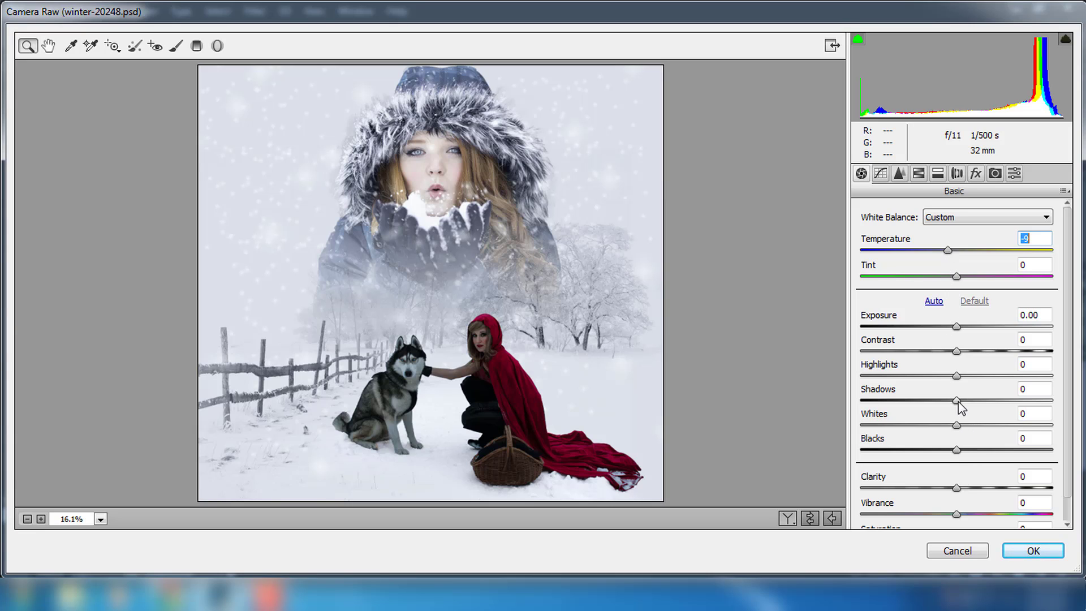
{"action": "left_click_drag", "start_coordinate": [957, 401], "coordinate": [963, 377]}
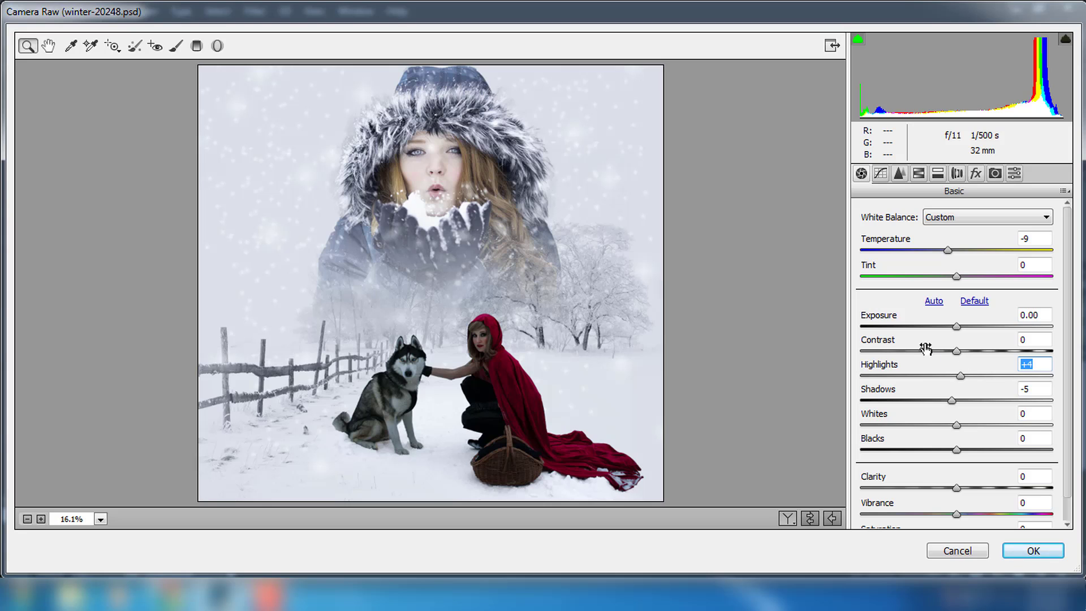
{"action": "left_click", "coordinate": [956, 327]}
{"action": "left_click_drag", "start_coordinate": [960, 328], "coordinate": [961, 329]}
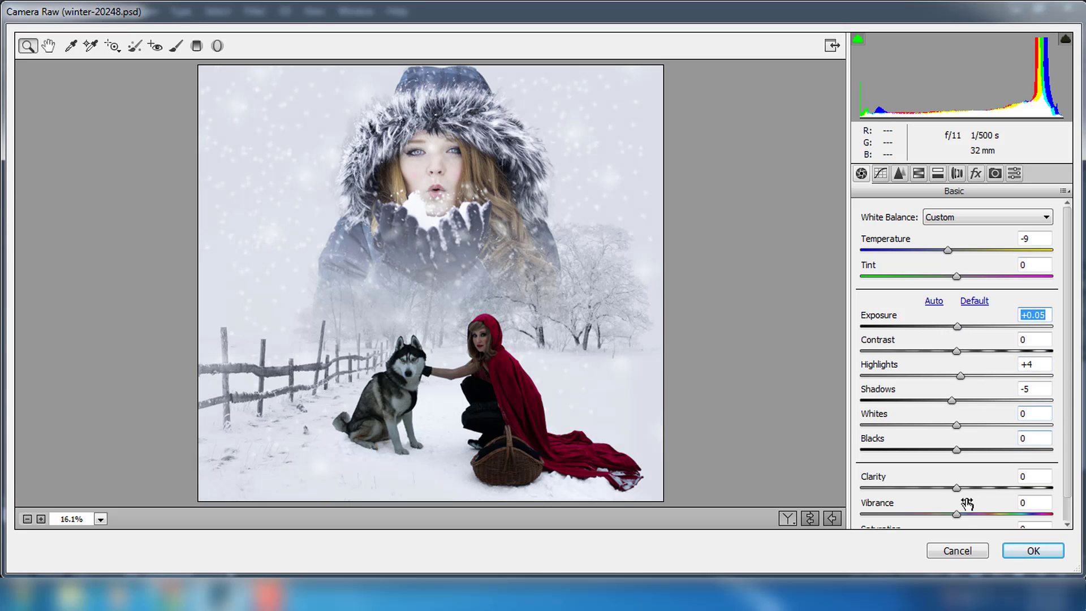
{"action": "left_click", "coordinate": [956, 514]}
{"action": "left_click_drag", "start_coordinate": [957, 515], "coordinate": [971, 516]}
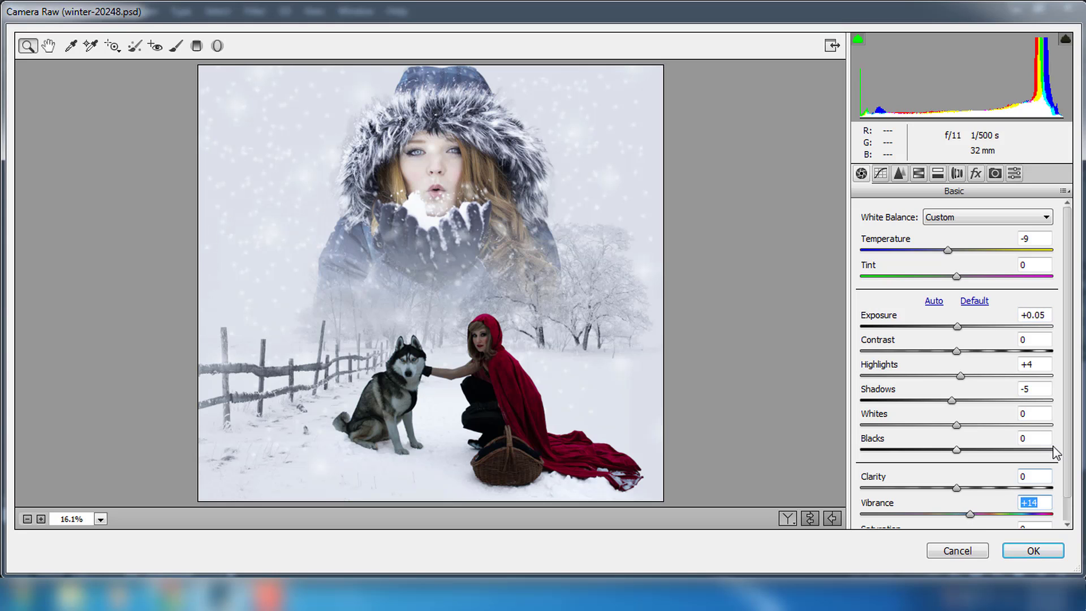
{"action": "left_click_drag", "start_coordinate": [1059, 453], "coordinate": [1061, 485]}
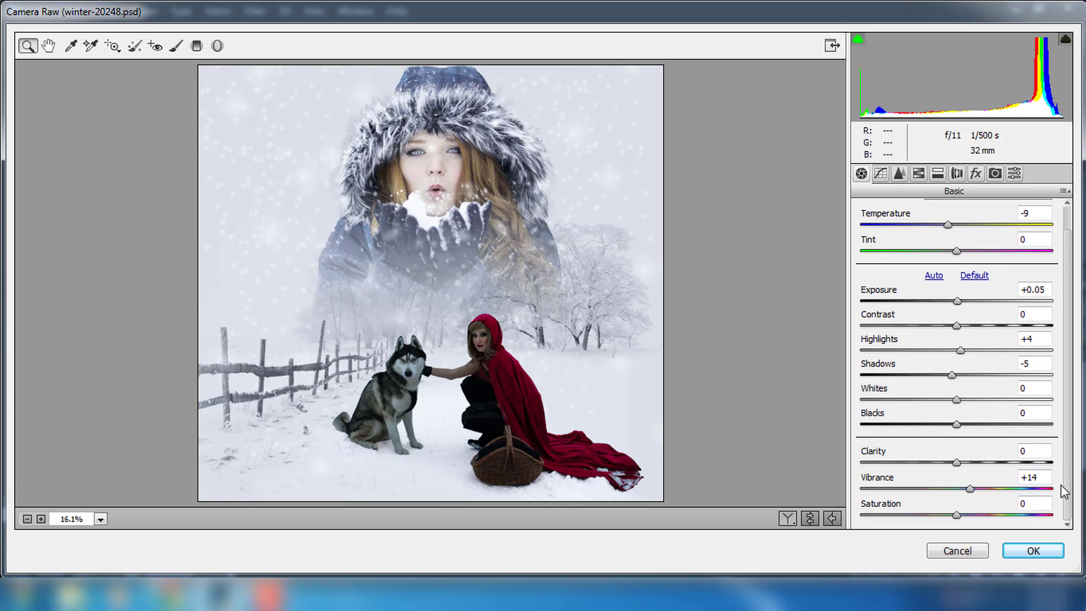
Step: Lower Reds saturation to -19 in HSL and apply the Camera Raw grade
{"action": "left_click", "coordinate": [919, 174]}
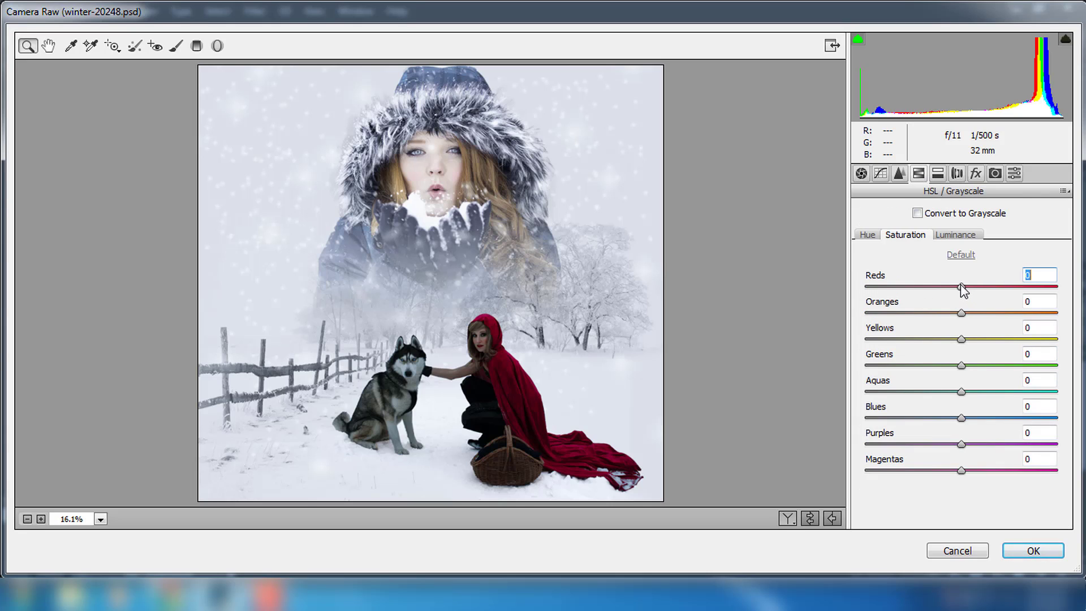
{"action": "left_click_drag", "start_coordinate": [962, 287], "coordinate": [950, 288]}
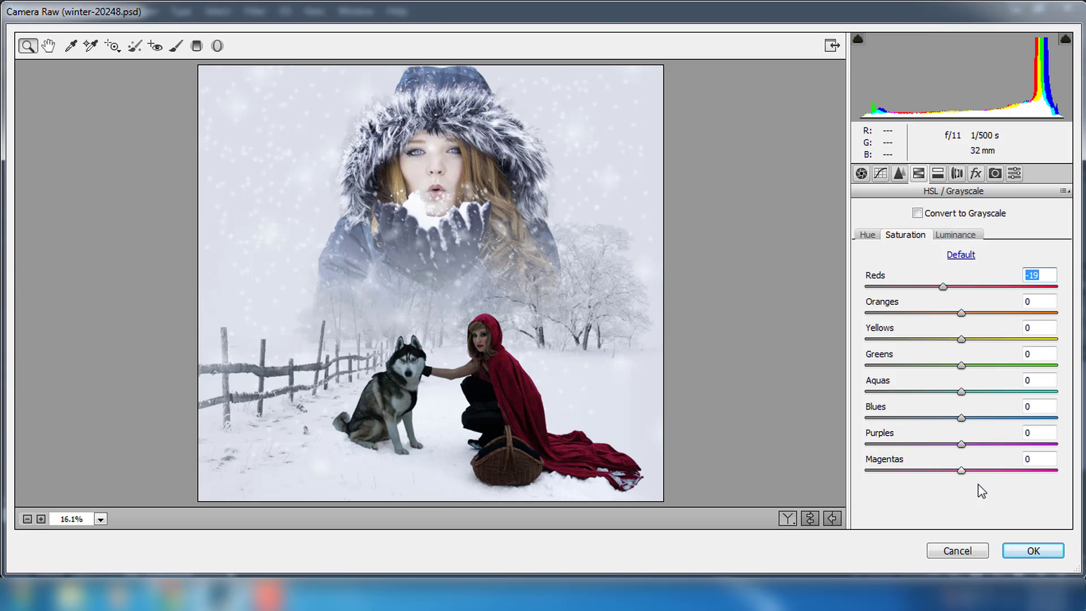
{"action": "left_click", "coordinate": [1033, 550]}
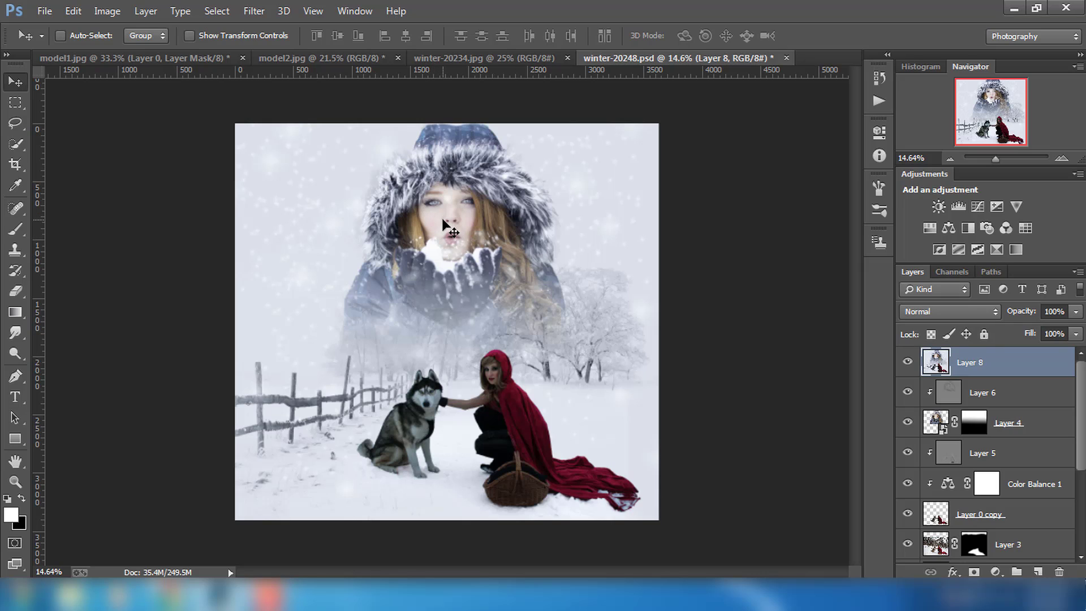
Step: Save the file and launch Nik Collection's Color Efex Pro 4 on Layer 8
{"action": "key", "text": "ctrl+s"}
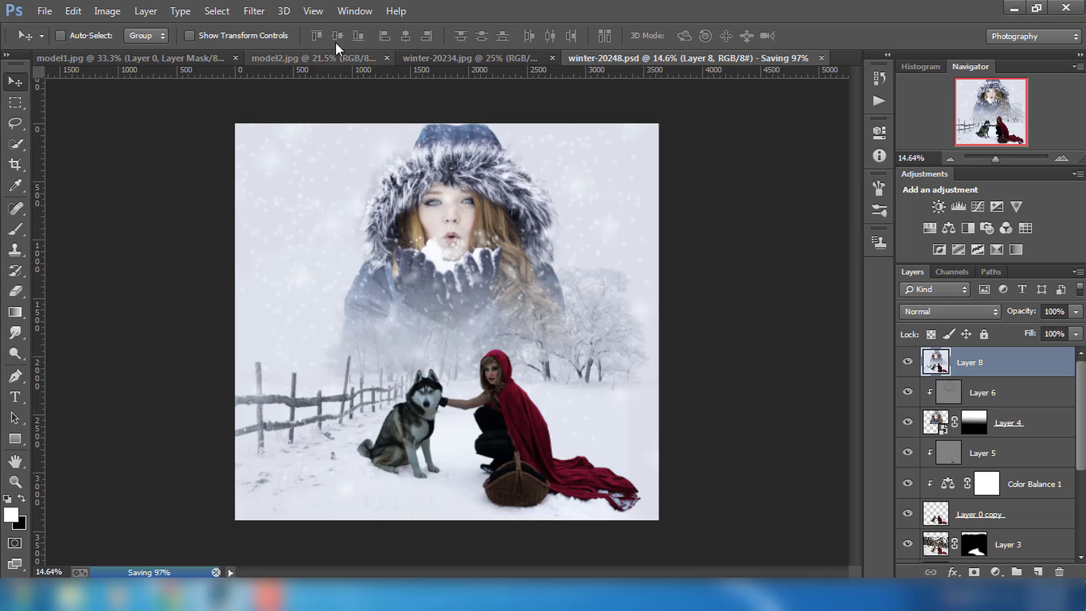
{"action": "left_click", "coordinate": [254, 12]}
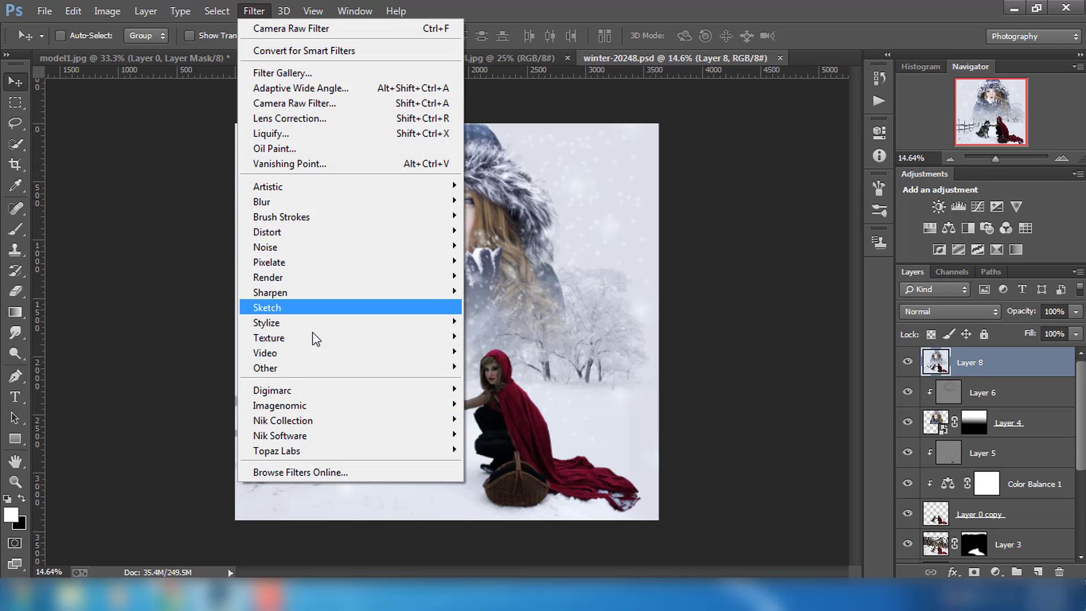
{"action": "mouse_move", "coordinate": [282, 420]}
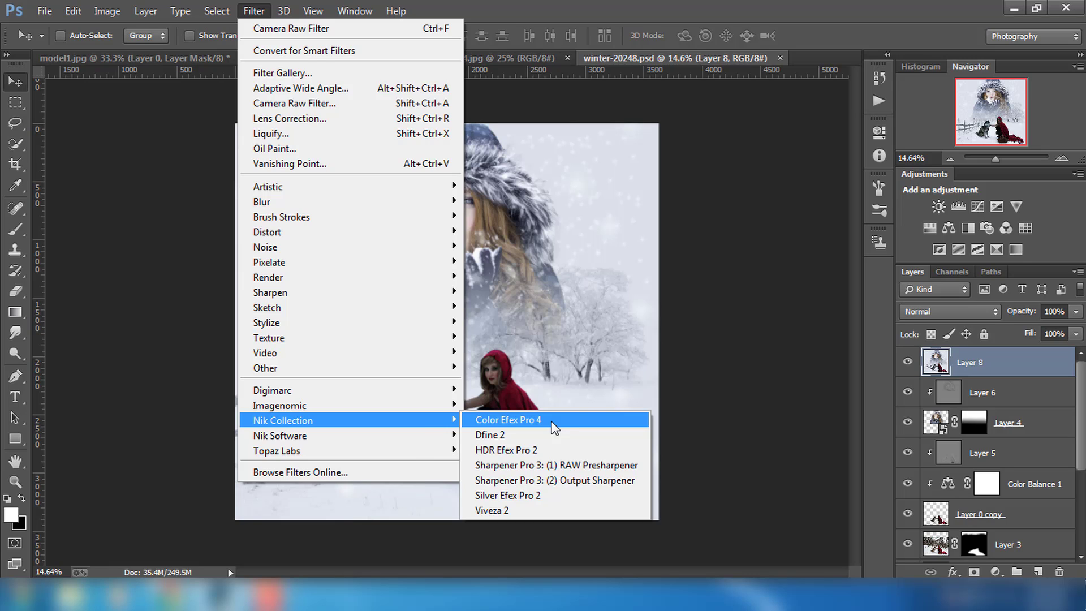
{"action": "left_click", "coordinate": [553, 428]}
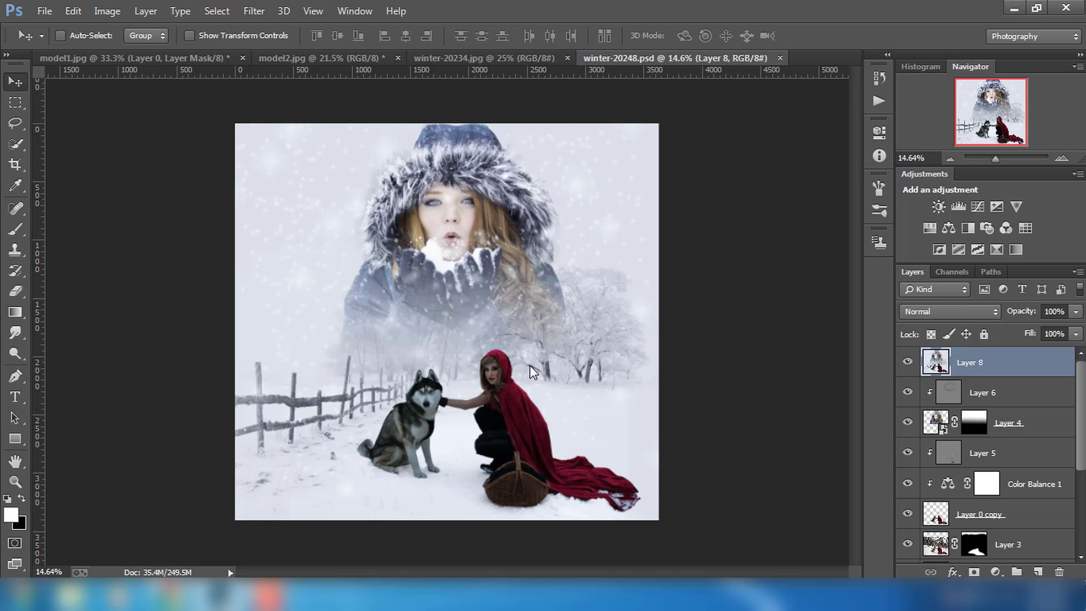
{"action": "key", "text": "ctrl+f"}
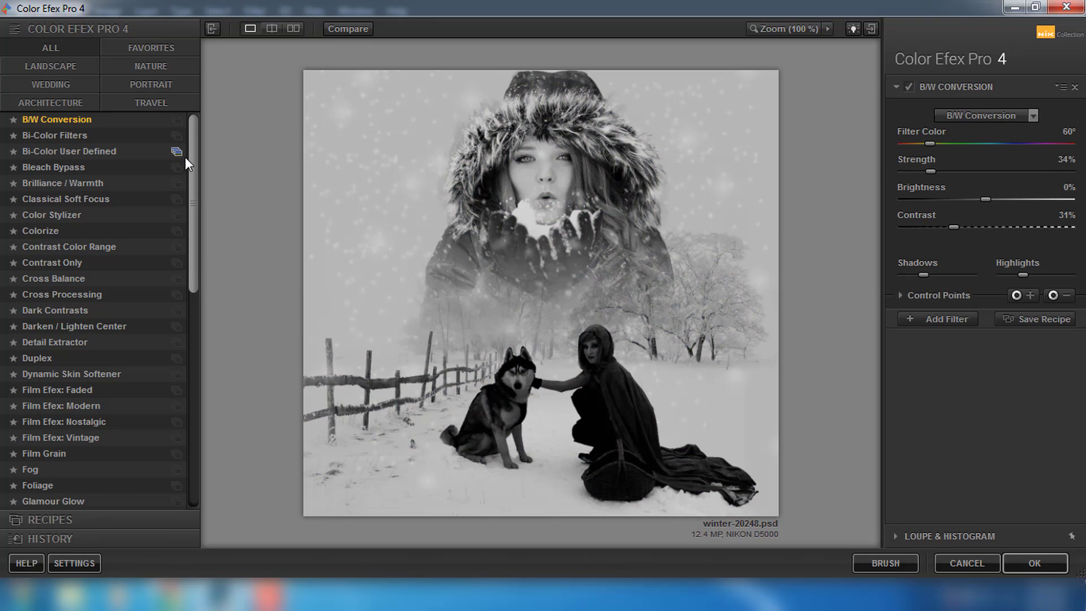
Step: Apply the Vignette: Lens filter with Amount -43%
{"action": "left_click_drag", "start_coordinate": [194, 276], "coordinate": [192, 505]}
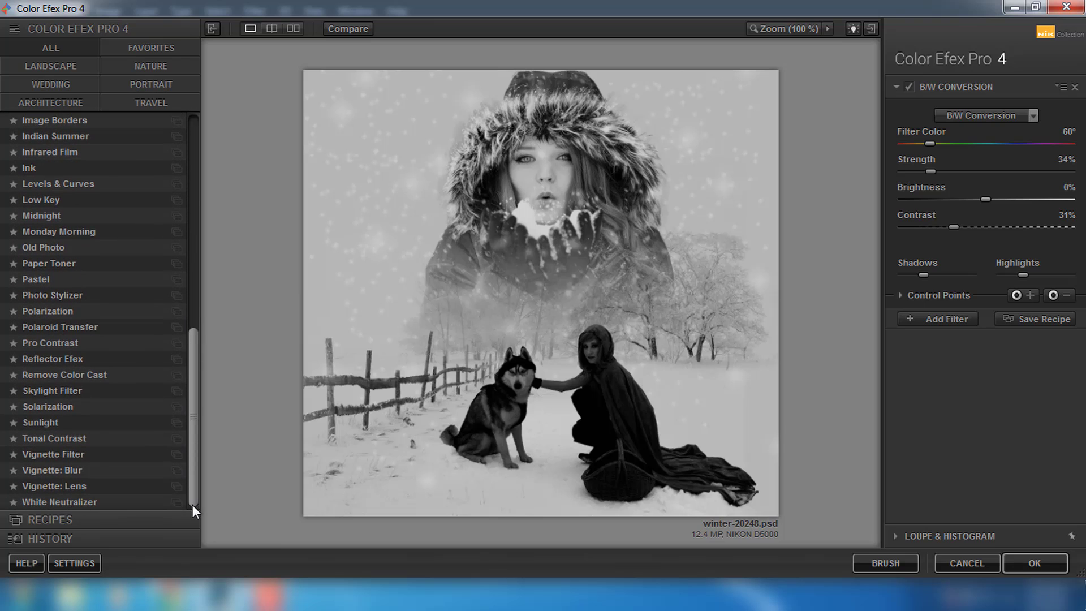
{"action": "left_click", "coordinate": [101, 485]}
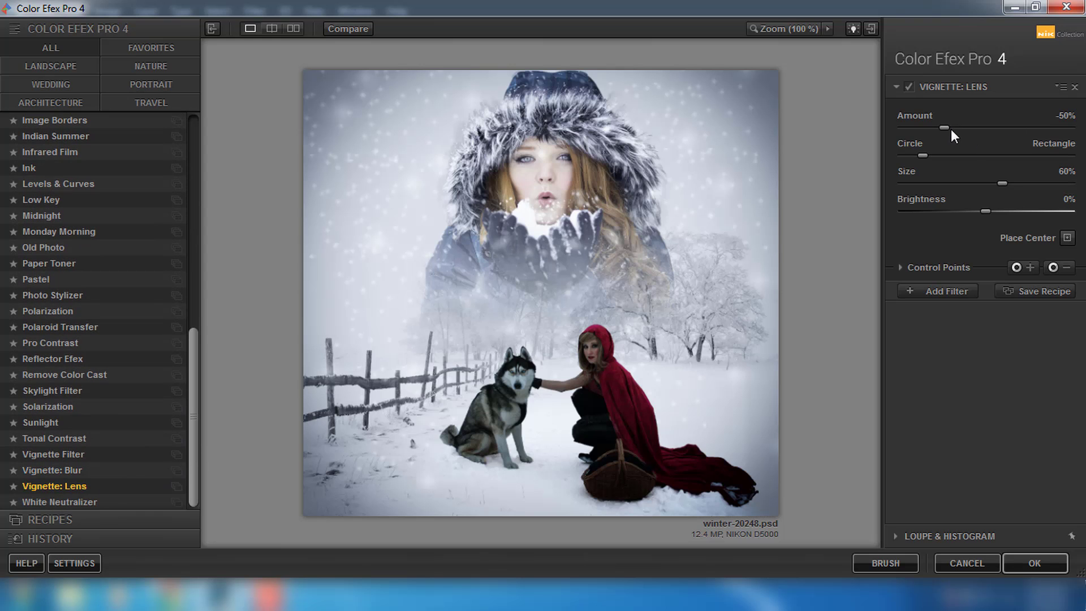
{"action": "left_click_drag", "start_coordinate": [942, 128], "coordinate": [952, 129]}
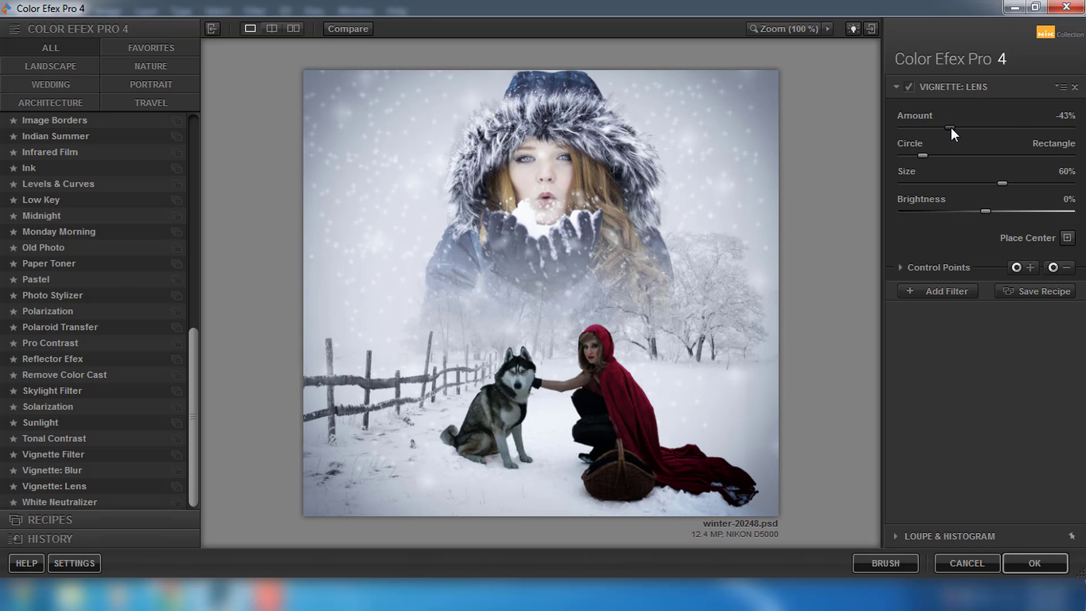
Step: Add a Graduated Neutral Density filter with adjusted upper and lower tonality, then return to Photoshop
{"action": "left_click", "coordinate": [942, 290]}
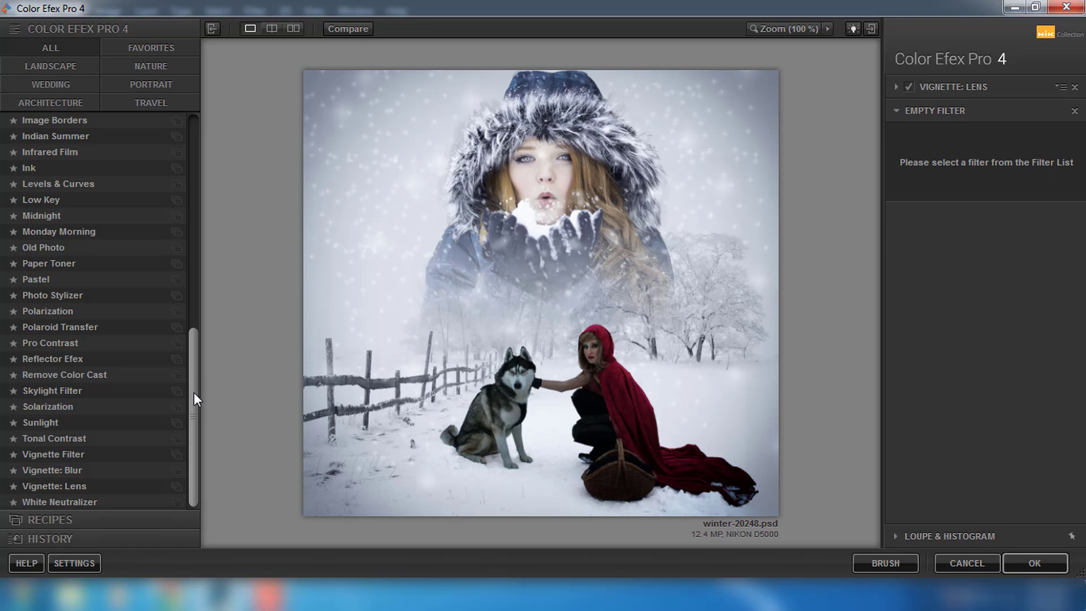
{"action": "scroll", "coordinate": [192, 392], "scroll_direction": "up", "scroll_amount": 3}
{"action": "scroll", "coordinate": [192, 327], "scroll_direction": "up", "scroll_amount": 2}
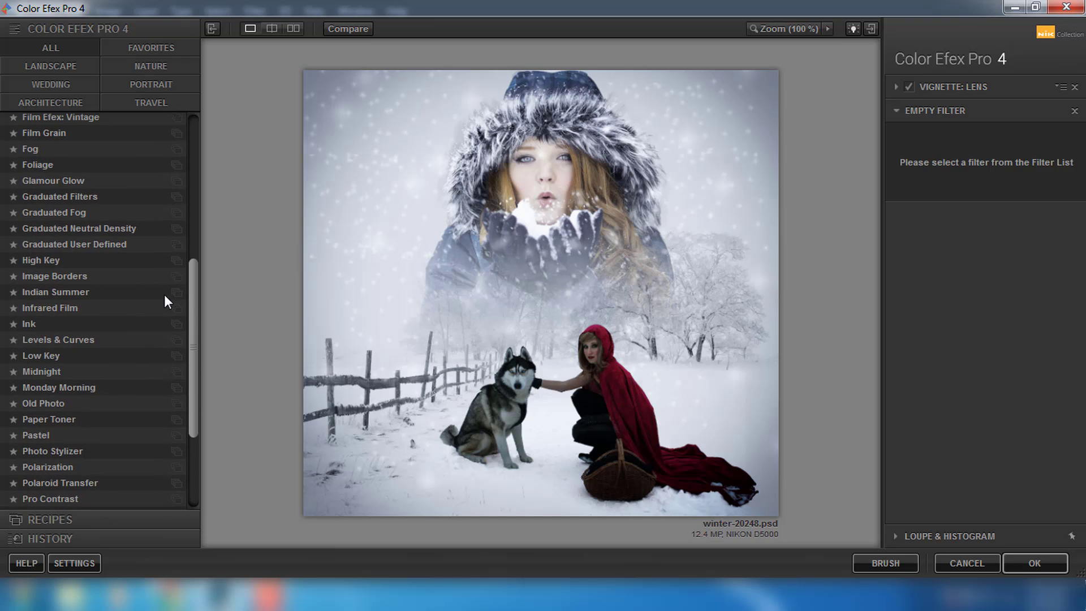
{"action": "left_click", "coordinate": [97, 229]}
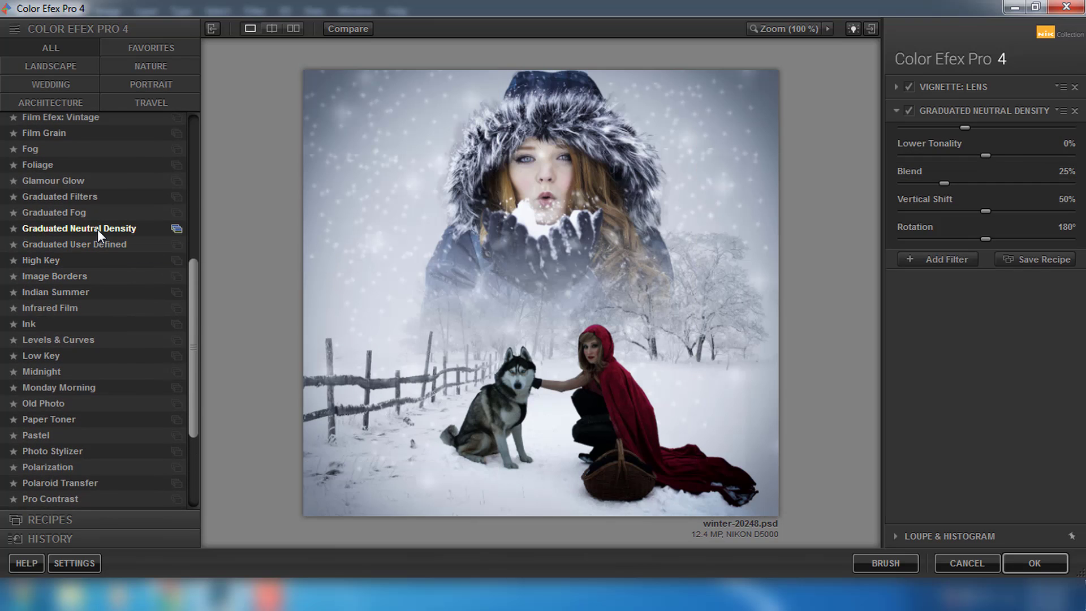
{"action": "left_click", "coordinate": [334, 26]}
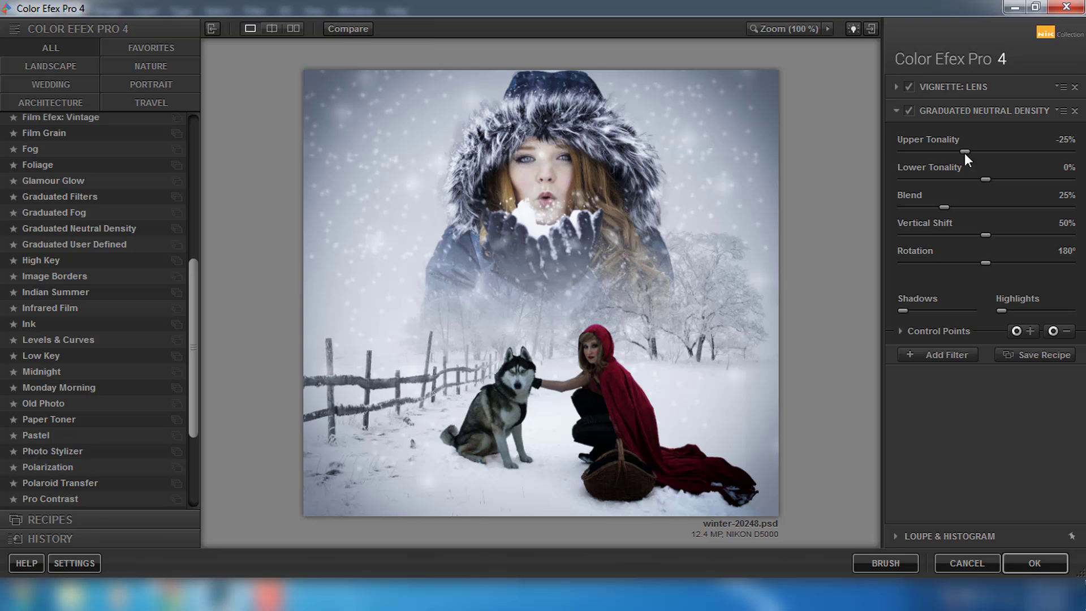
{"action": "left_click_drag", "start_coordinate": [964, 152], "coordinate": [988, 162]}
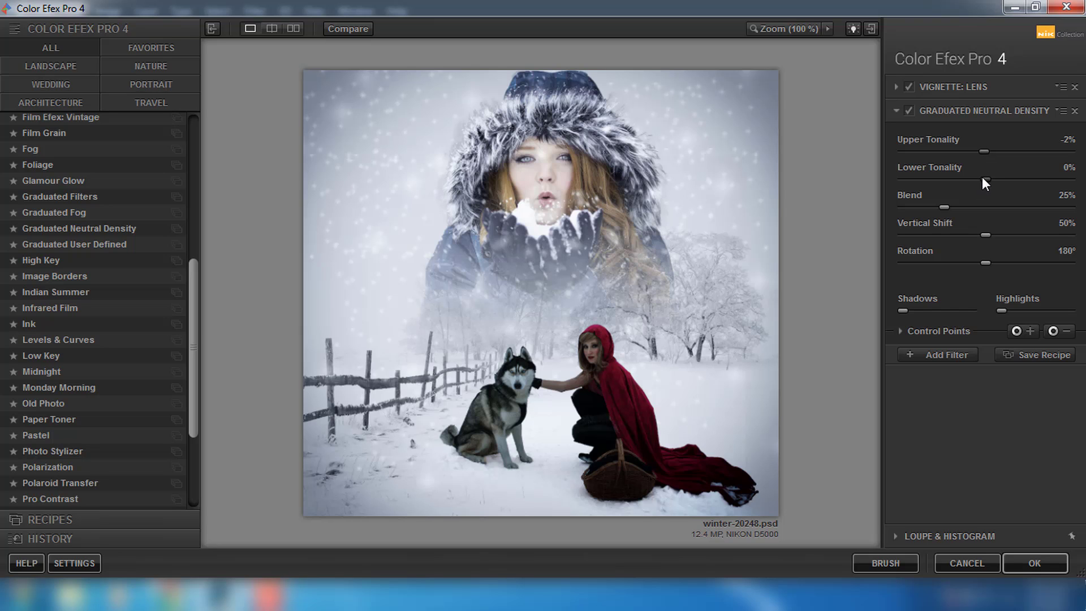
{"action": "mouse_move", "coordinate": [983, 178]}
{"action": "left_mouse_down"}
{"action": "mouse_move", "coordinate": [998, 178]}
{"action": "mouse_move", "coordinate": [986, 177]}
{"action": "left_mouse_up"}
{"action": "left_click_drag", "start_coordinate": [994, 238], "coordinate": [987, 235]}
{"action": "left_click", "coordinate": [945, 354]}
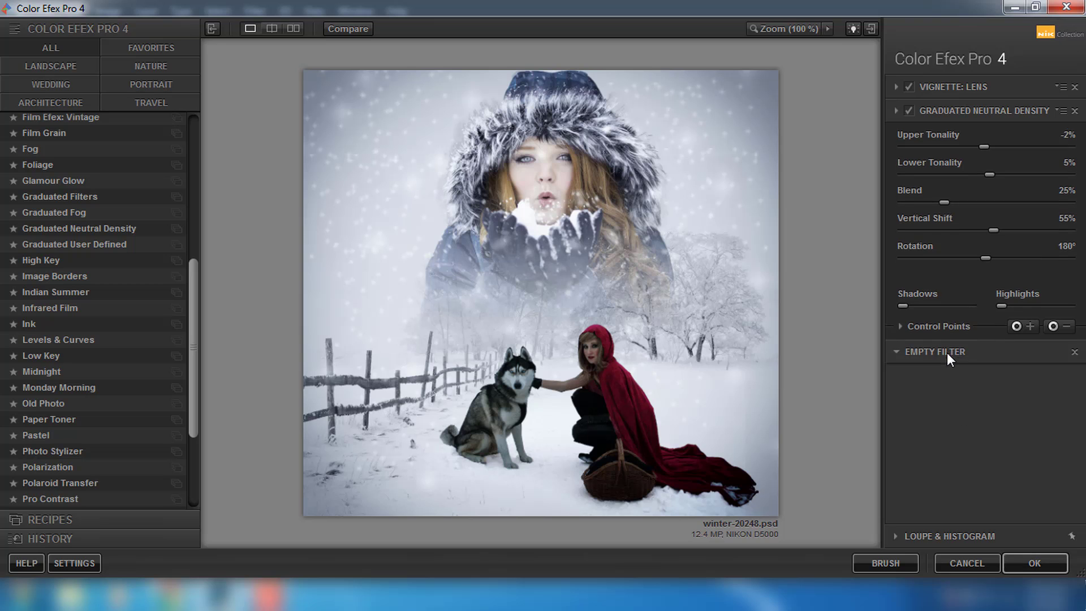
{"action": "left_click", "coordinate": [909, 112]}
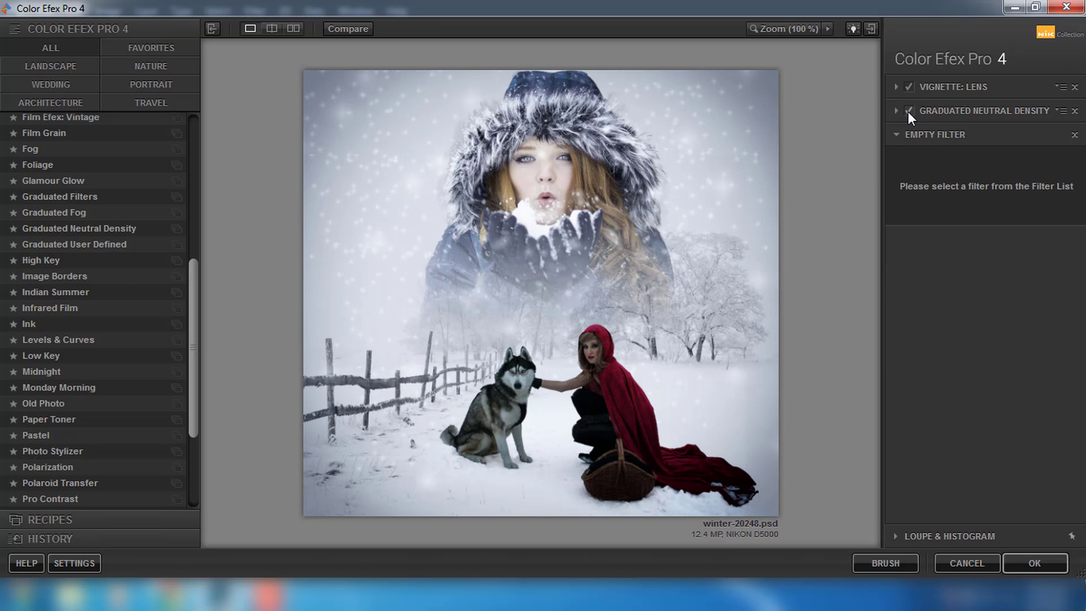
{"action": "left_click", "coordinate": [1023, 561]}
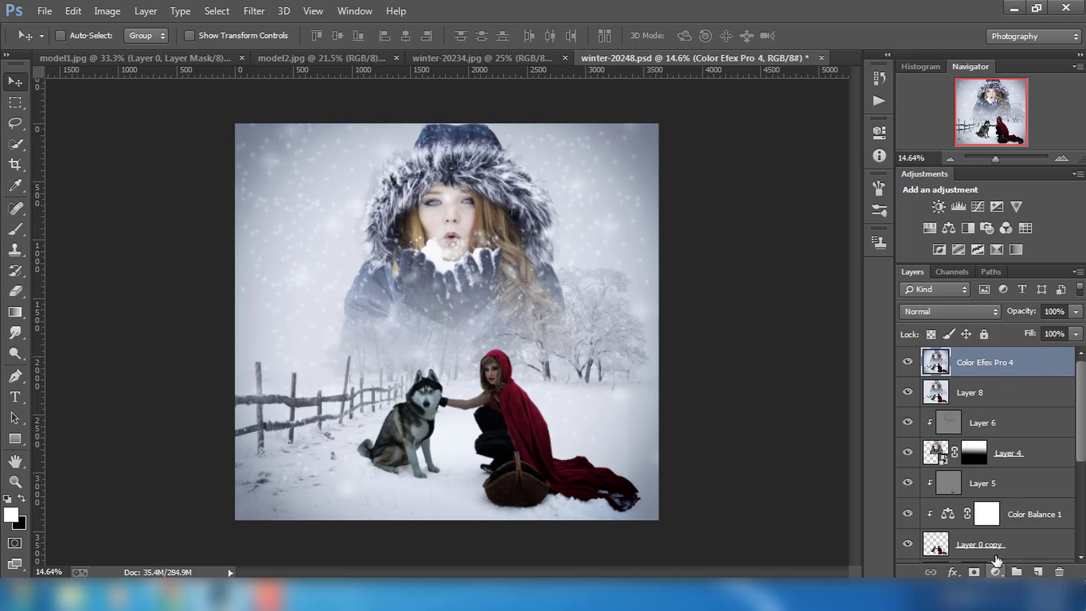
Step: Save, duplicate the Color Efex Pro 4 layer, and set the copy to Linear Light
{"action": "key", "text": "ctrl+s"}
{"action": "key", "text": "ctrl+s"}
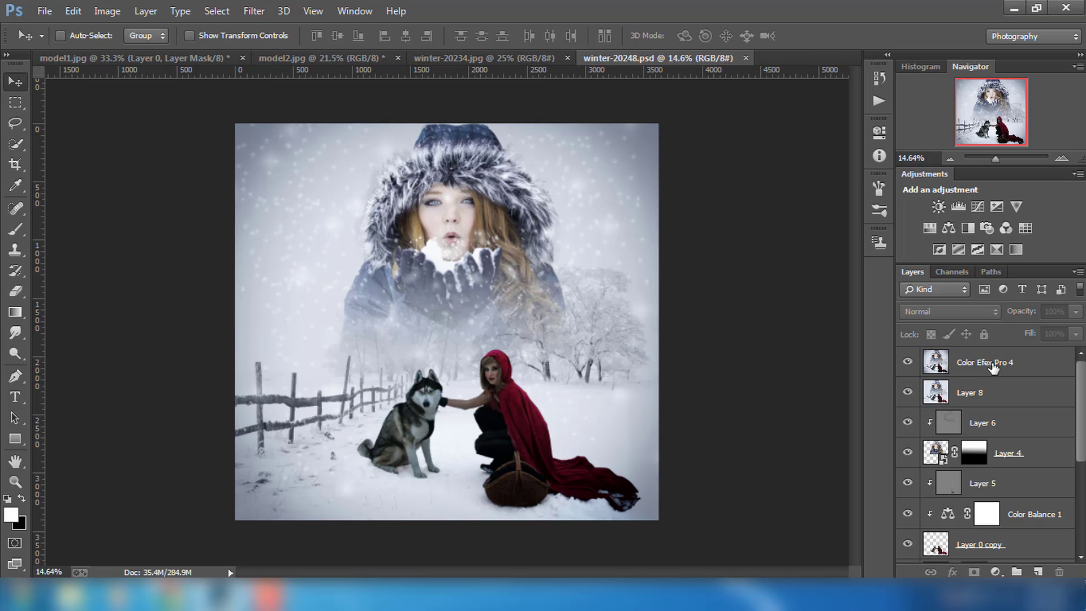
{"action": "left_click", "coordinate": [994, 367]}
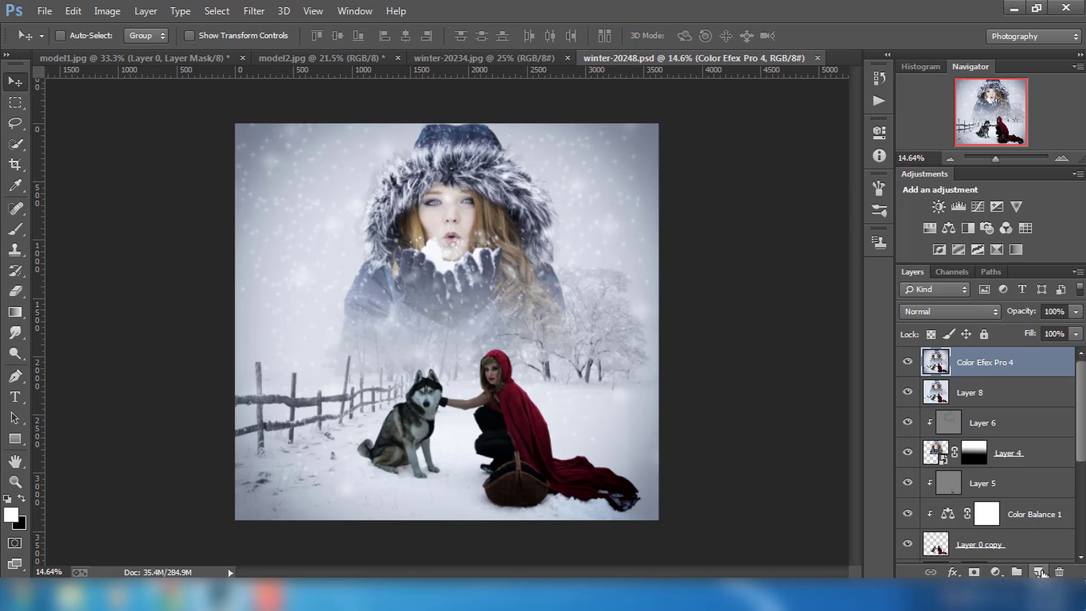
{"action": "left_click_drag", "start_coordinate": [994, 368], "coordinate": [1039, 572]}
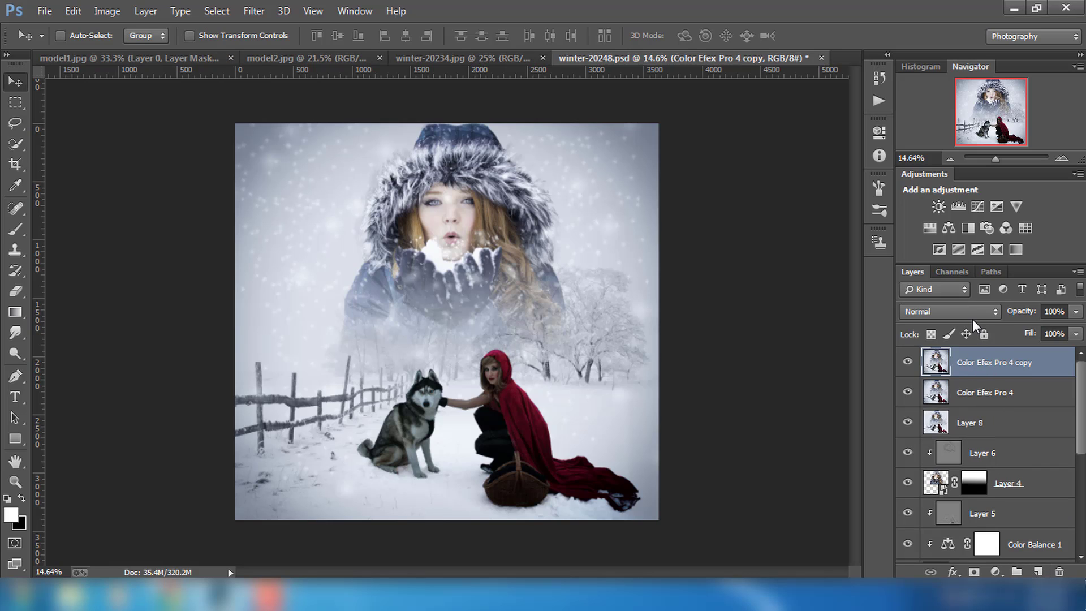
{"action": "left_click", "coordinate": [972, 316]}
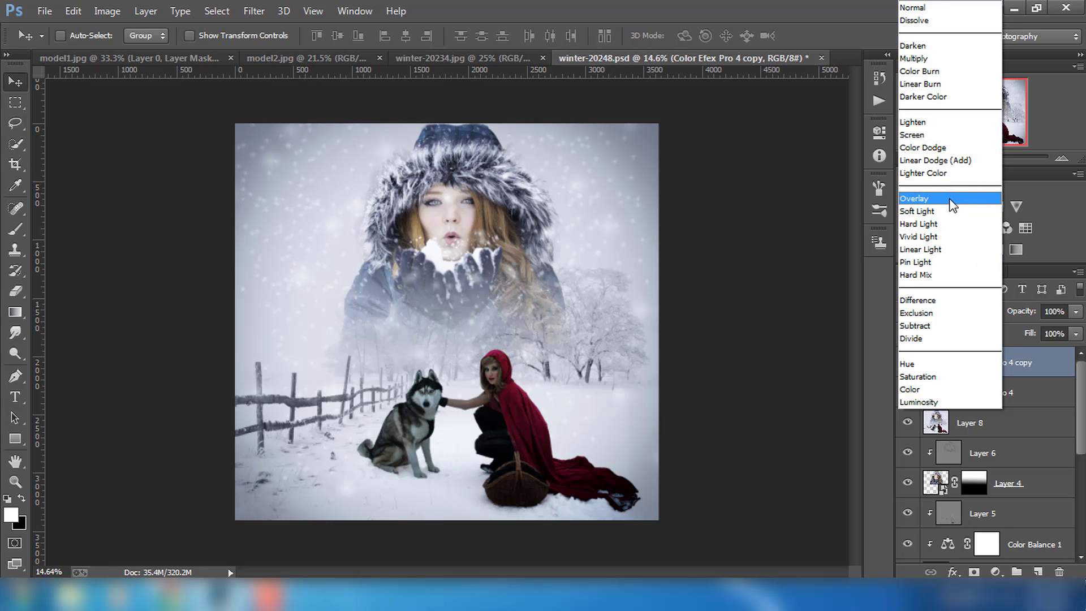
{"action": "left_click", "coordinate": [941, 248]}
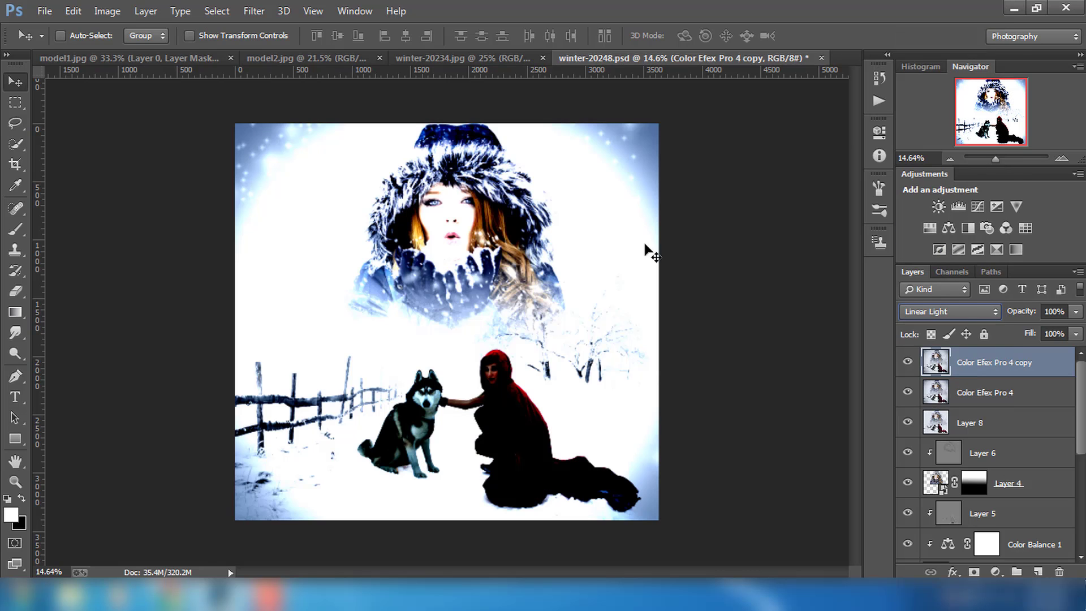
{"action": "left_click", "coordinate": [254, 11]}
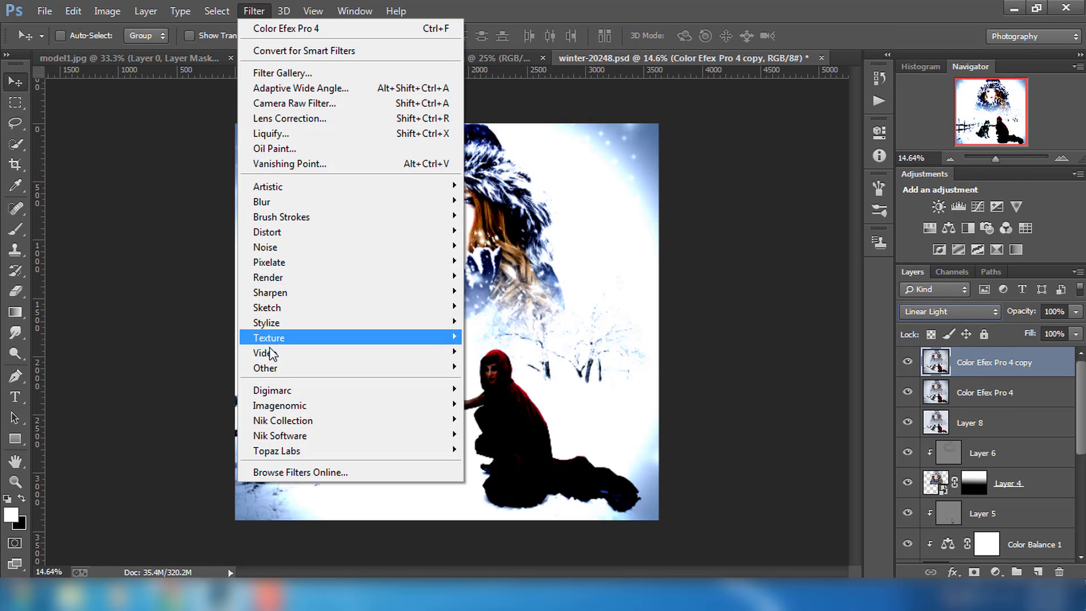
Step: Apply a 0.3-pixel High Pass filter to the Linear Light copy
{"action": "mouse_move", "coordinate": [266, 367]}
{"action": "left_click", "coordinate": [484, 382]}
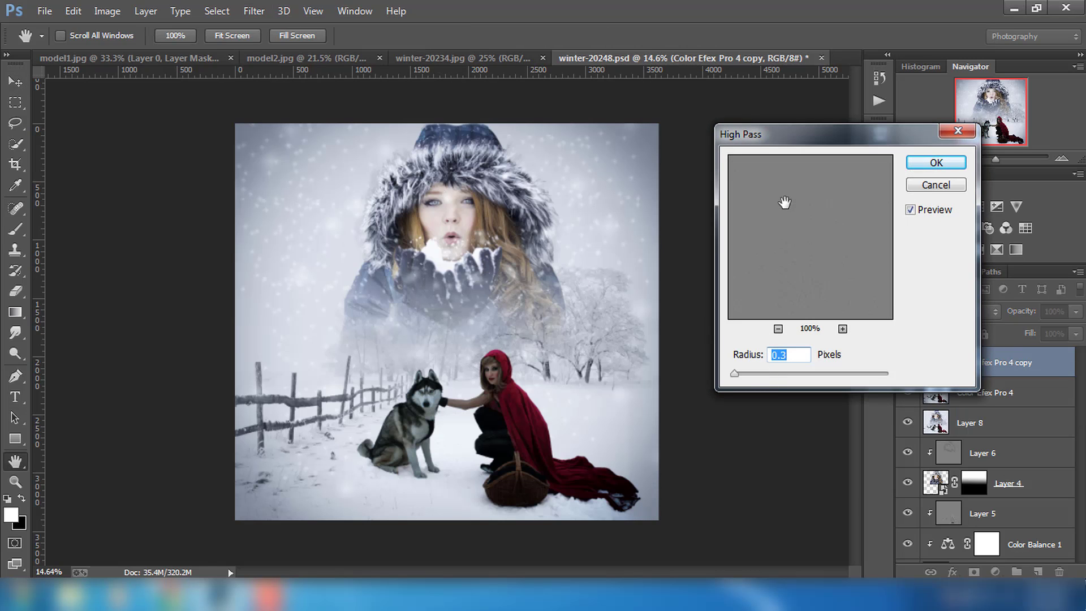
{"action": "mouse_move", "coordinate": [784, 204]}
{"action": "left_mouse_down"}
{"action": "mouse_move", "coordinate": [826, 264]}
{"action": "mouse_move", "coordinate": [823, 317]}
{"action": "left_mouse_up"}
{"action": "left_click", "coordinate": [934, 166]}
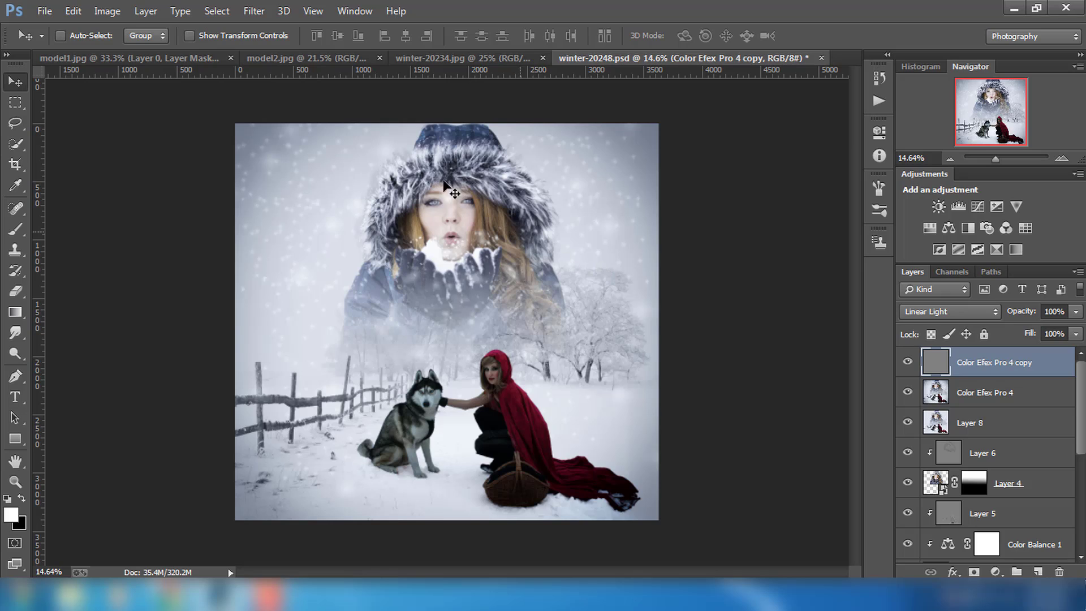
Step: Stamp visible layers into a merged Layer 9 on top and save
{"action": "key", "text": "alt"}
{"action": "key", "text": "ctrl+shift+alt+e"}
{"action": "key", "text": "ctrl+s"}
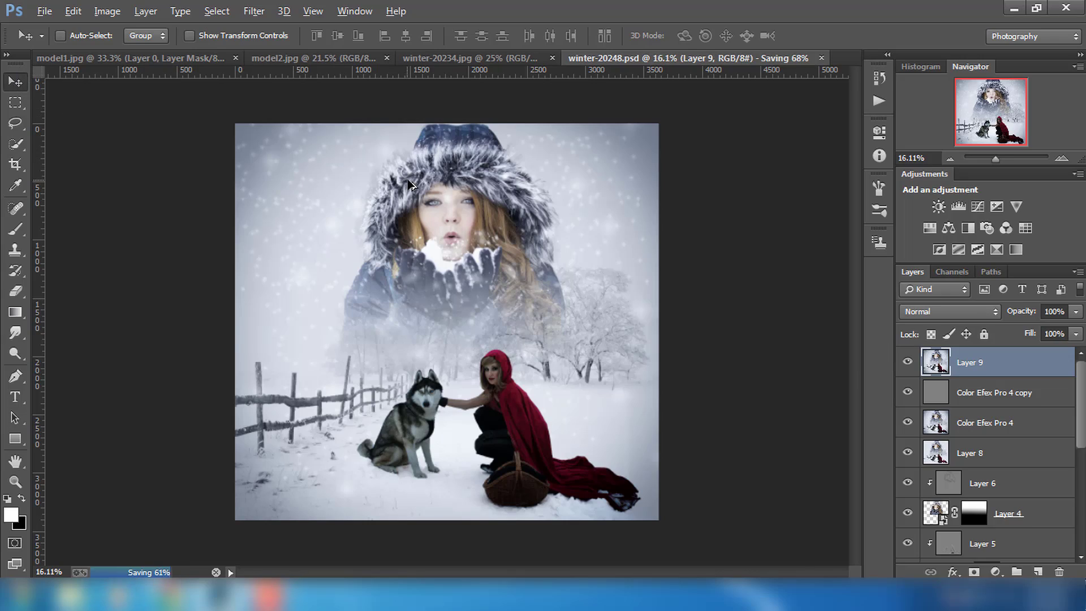
{"action": "scroll", "coordinate": [480, 177], "scroll_direction": "up", "scroll_amount": 2}
{"action": "scroll", "coordinate": [479, 177], "scroll_direction": "up", "scroll_amount": 2}
{"action": "scroll", "coordinate": [479, 177], "scroll_direction": "up", "scroll_amount": 2}
{"action": "scroll", "coordinate": [480, 177], "scroll_direction": "down", "scroll_amount": 2}
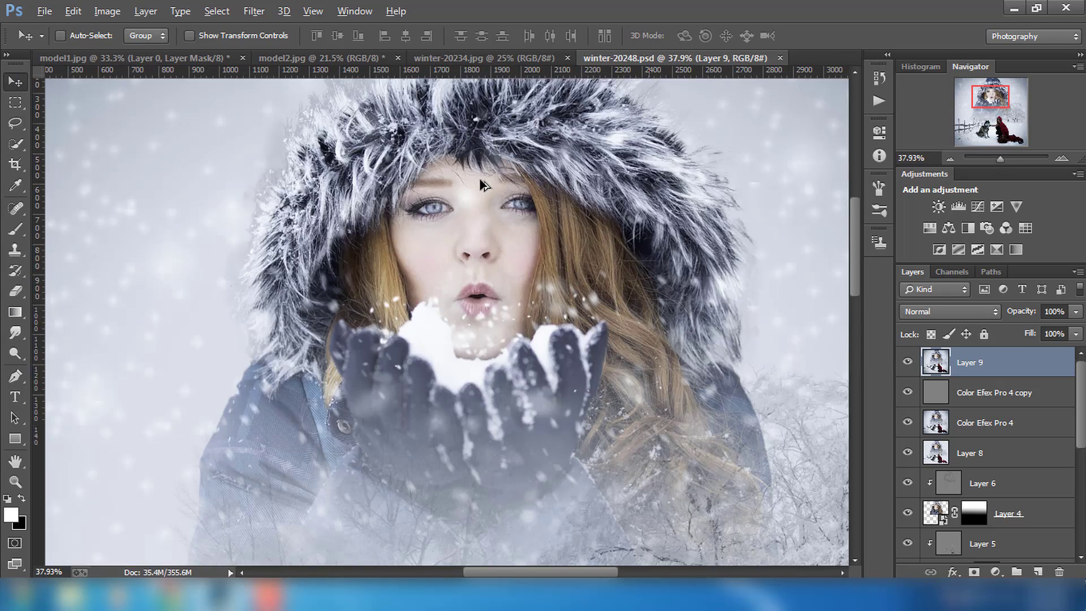
{"action": "scroll", "coordinate": [480, 178], "scroll_direction": "down", "scroll_amount": 2}
{"action": "scroll", "coordinate": [481, 180], "scroll_direction": "down", "scroll_amount": 2}
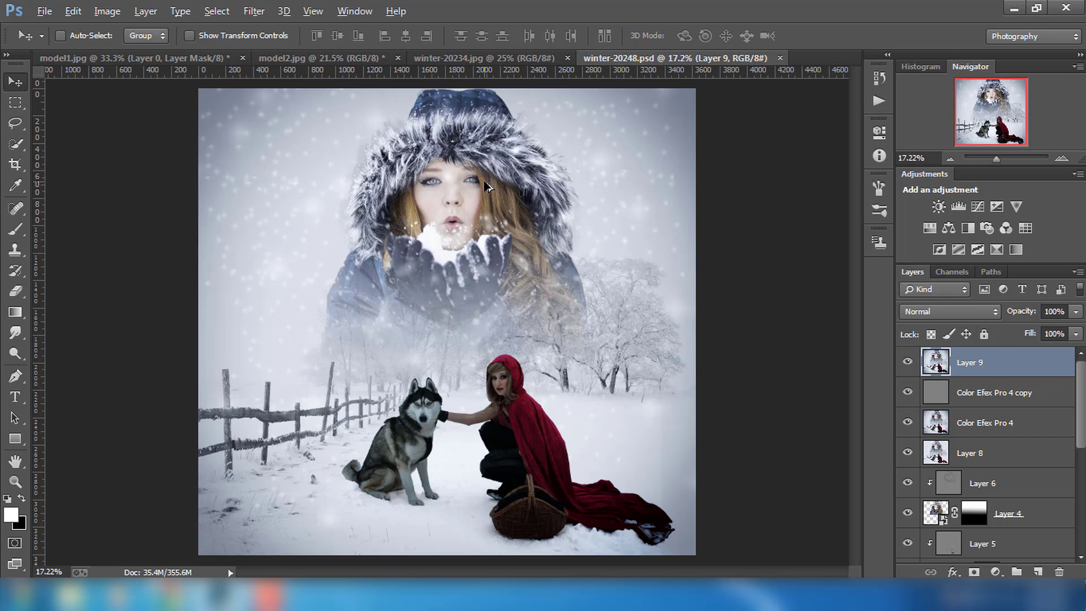
{"action": "scroll", "coordinate": [486, 185], "scroll_direction": "down", "scroll_amount": 1}
{"action": "scroll", "coordinate": [486, 185], "scroll_direction": "down", "scroll_amount": 1}
{"action": "scroll", "coordinate": [487, 186], "scroll_direction": "up", "scroll_amount": 1}
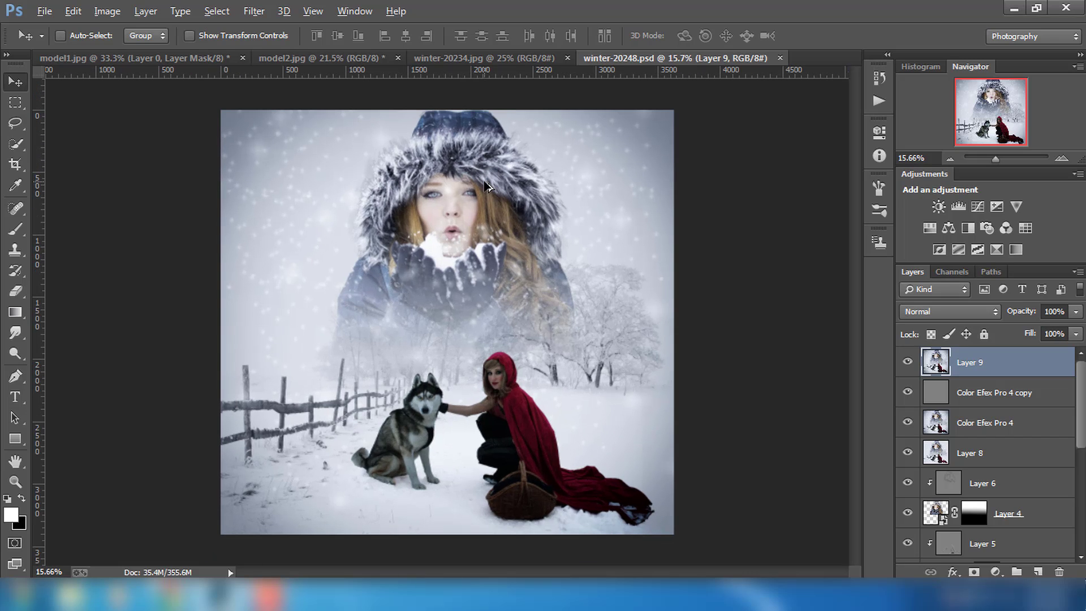
{"action": "key", "text": "alt"}
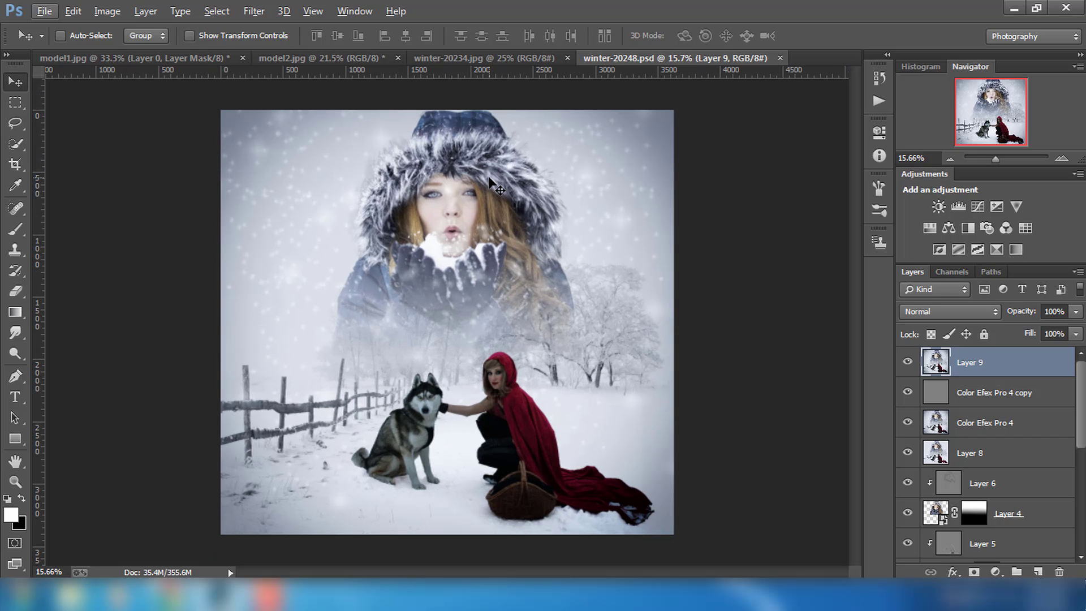